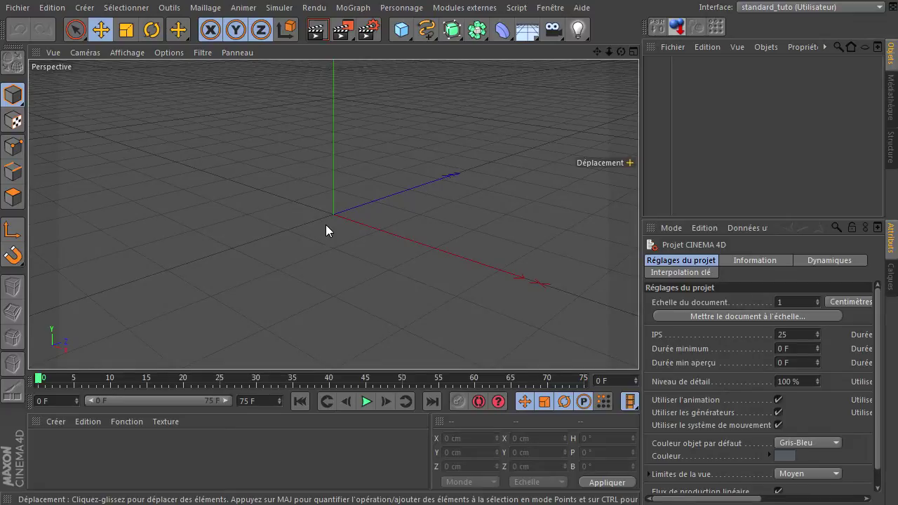
Zoom out and pan the empty perspective view until the horizon and wider ground grid show
left_click_drag(609, 52, 639, 344)
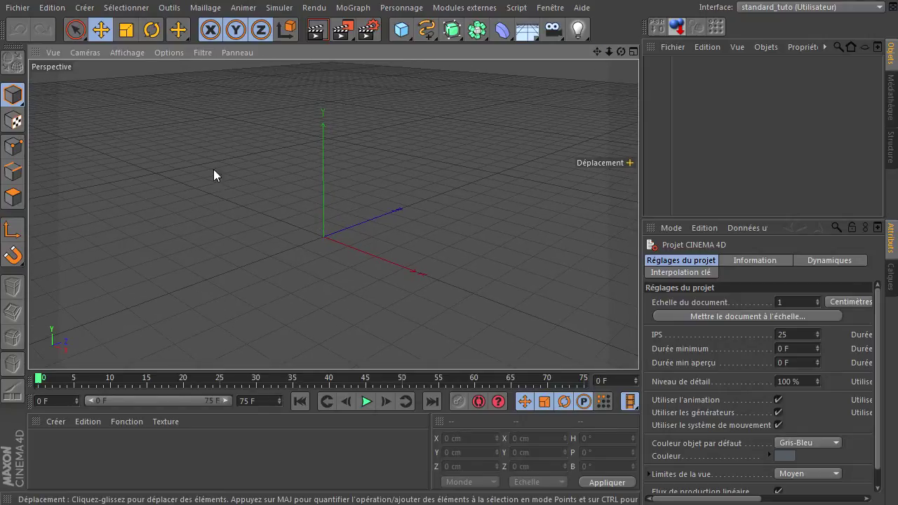
left_click_drag(600, 53, 639, 344)
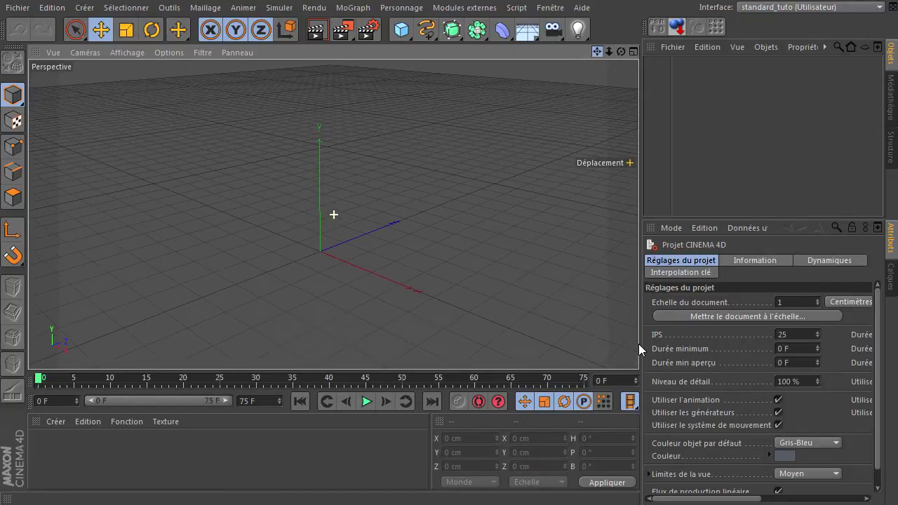
left_click_drag(611, 52, 639, 344)
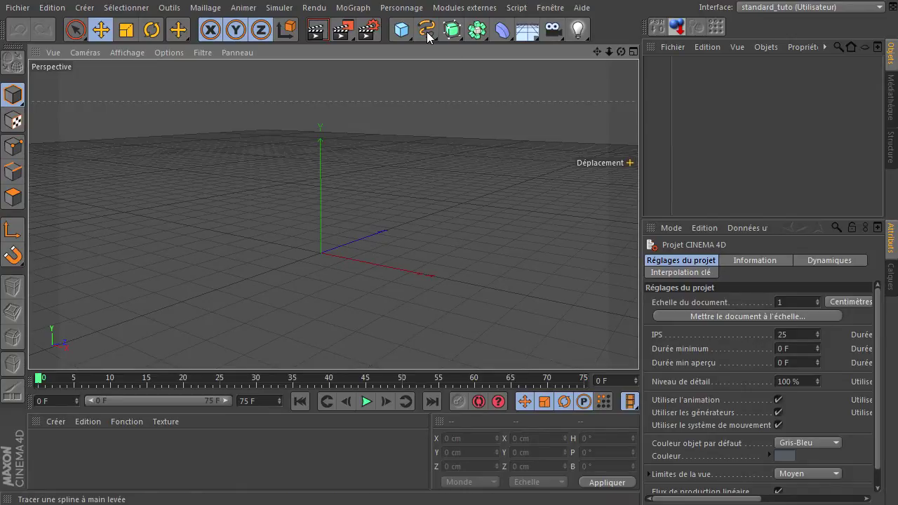
Add a Cercle spline in the XZ plane with 10 cm radius, raised to about Y 443 cm
left_click(428, 33)
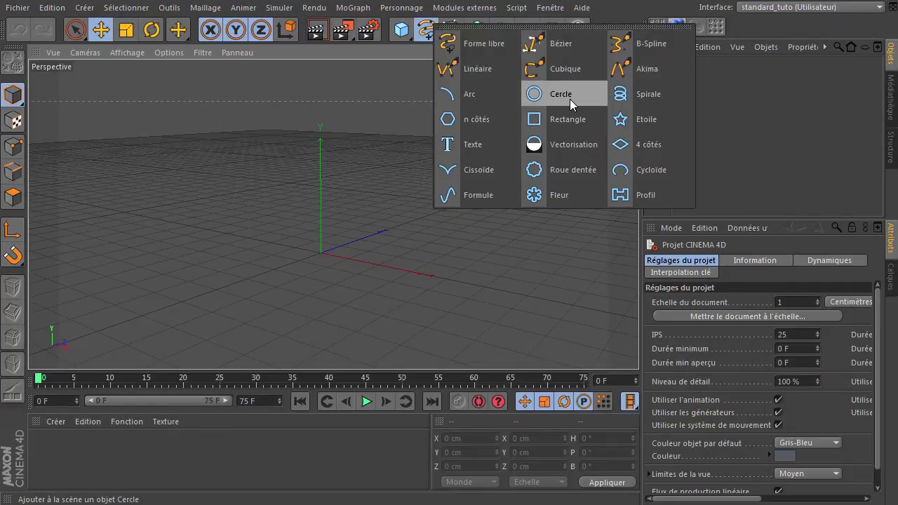
left_click(570, 102)
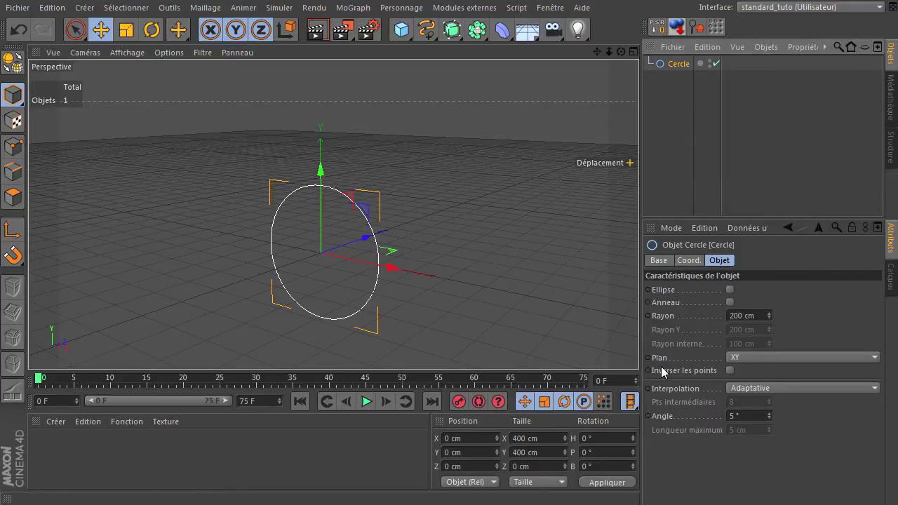
left_click(776, 360)
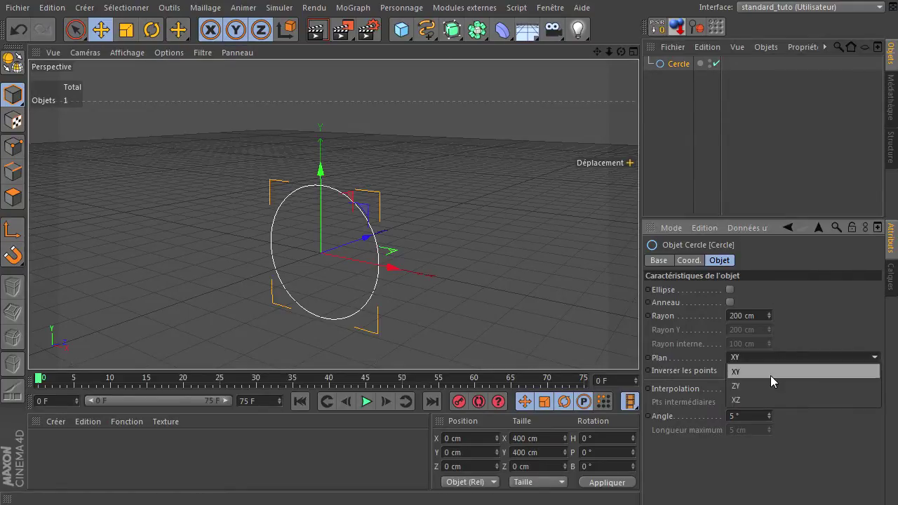
left_click(747, 402)
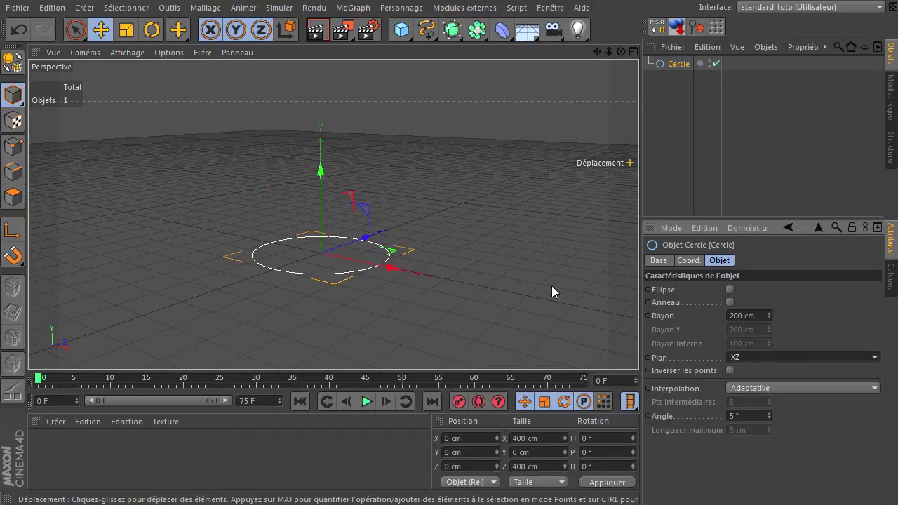
left_click(763, 319)
type("1")
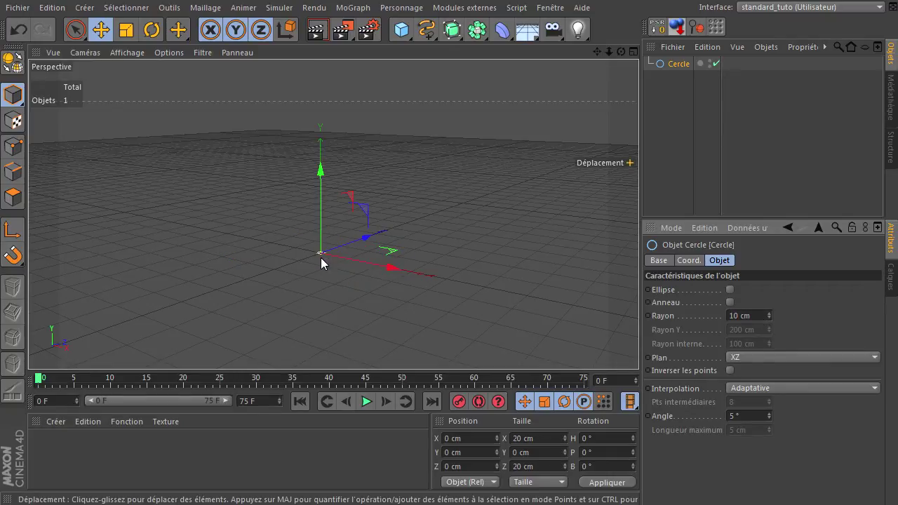
left_click_drag(320, 202, 667, 343)
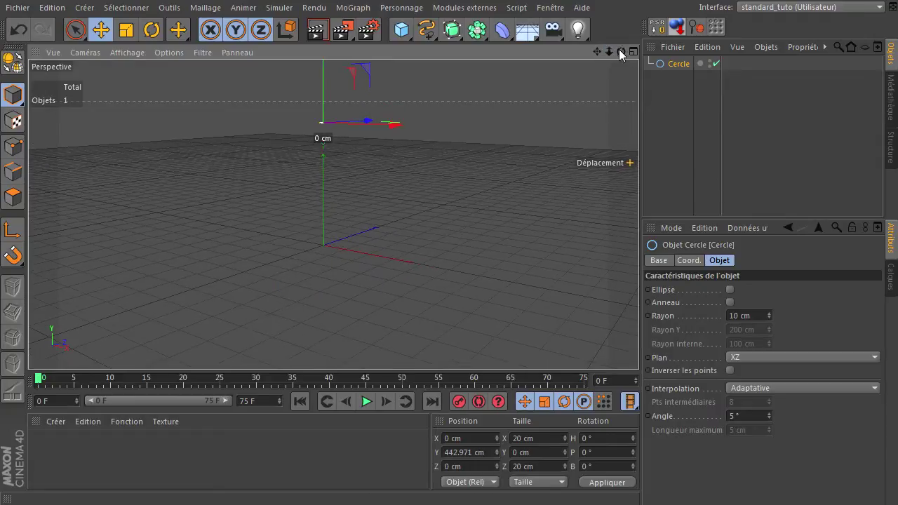
left_click_drag(621, 52, 639, 344)
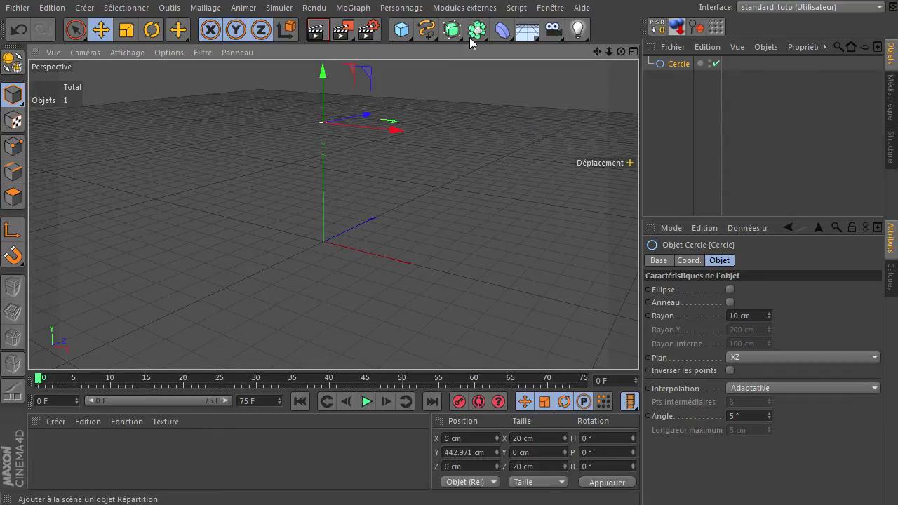
Add a Peau NURBS loft with both Début and Fin caps set to Sans
left_click_drag(455, 37, 636, 71)
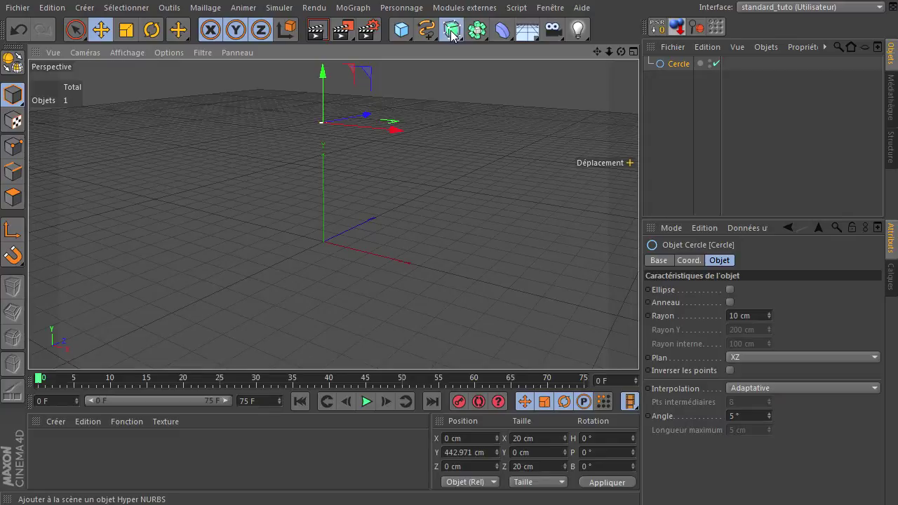
left_click(636, 70)
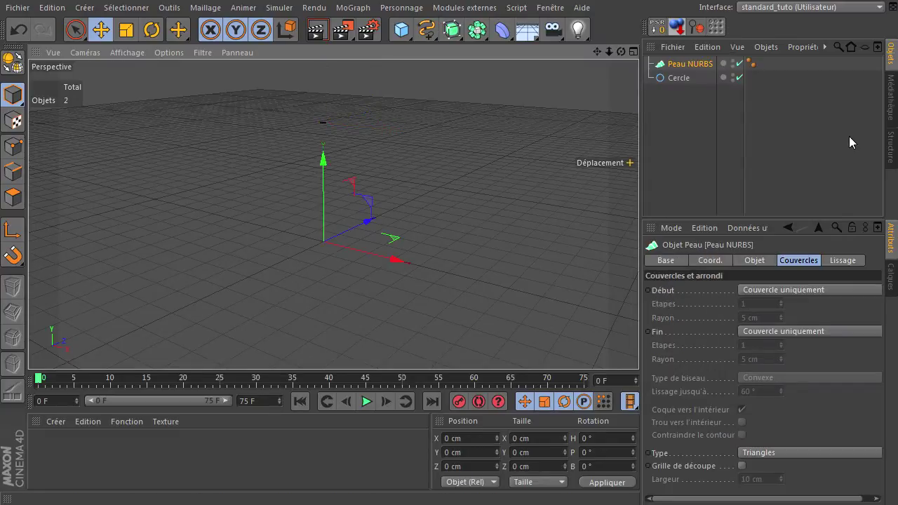
left_click(798, 290)
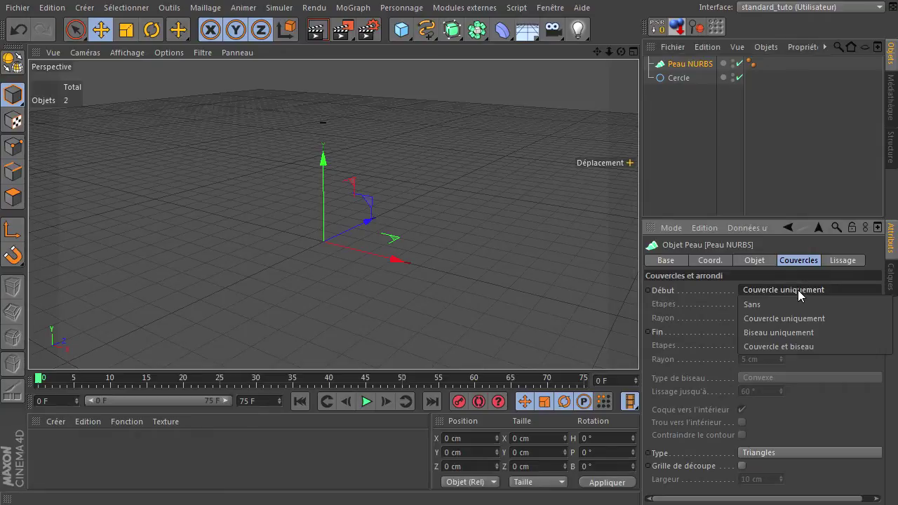
left_click(800, 306)
left_click(803, 331)
left_click(795, 345)
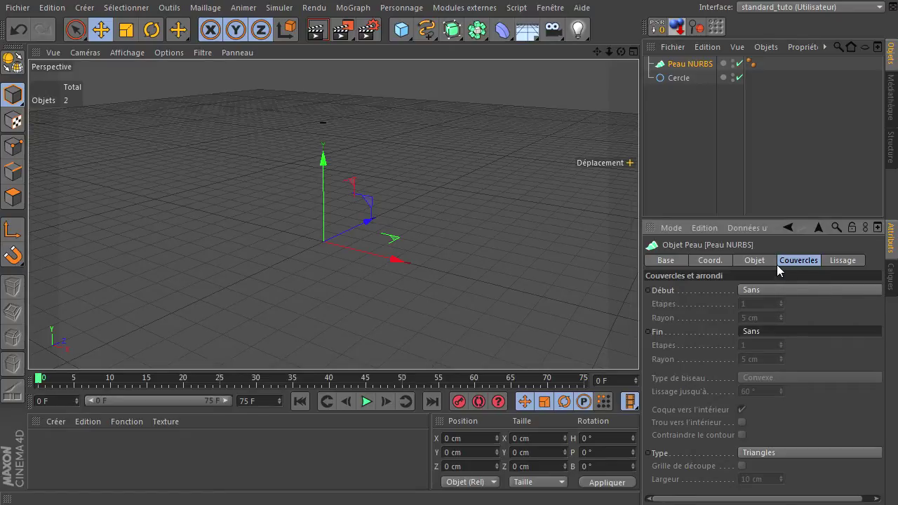
left_click(754, 260)
Nest the Cercle spline under Peau NURBS in the Object Manager
left_click(671, 84)
left_click(674, 80)
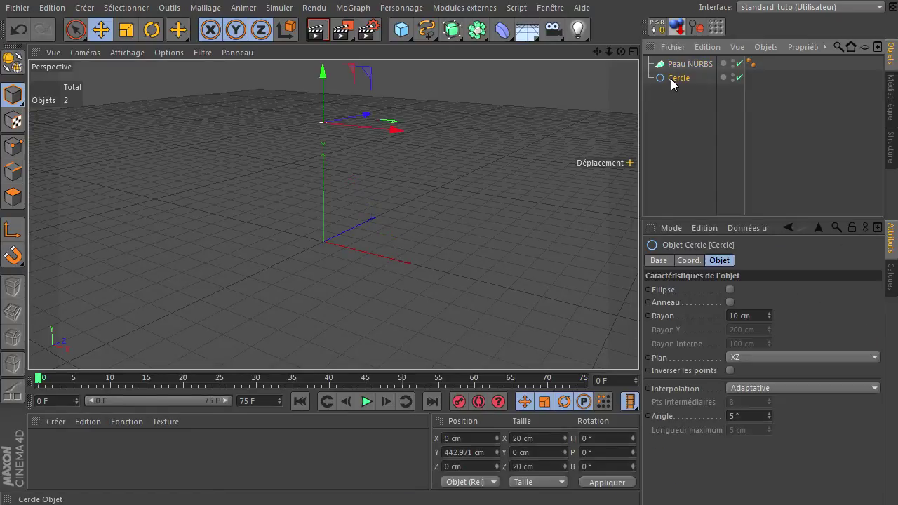
left_click_drag(689, 67, 692, 67)
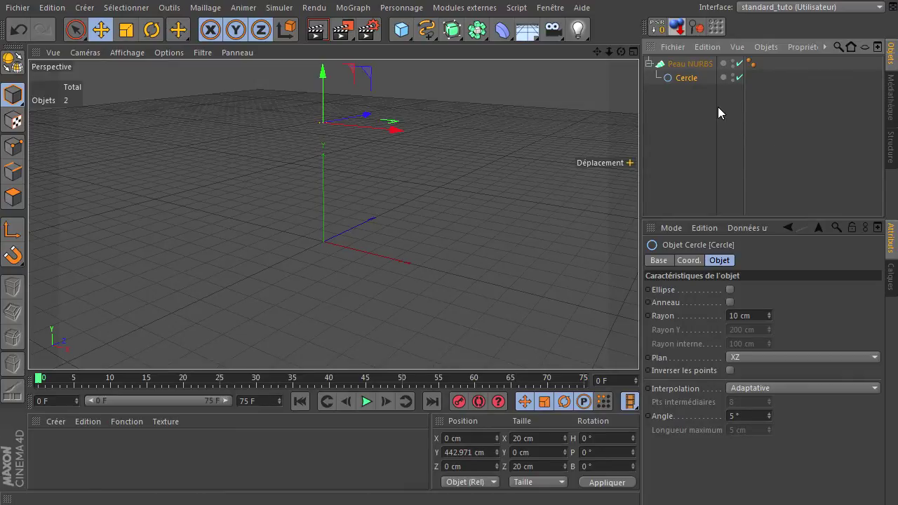
left_click(693, 67)
left_click(690, 78)
left_click(688, 87)
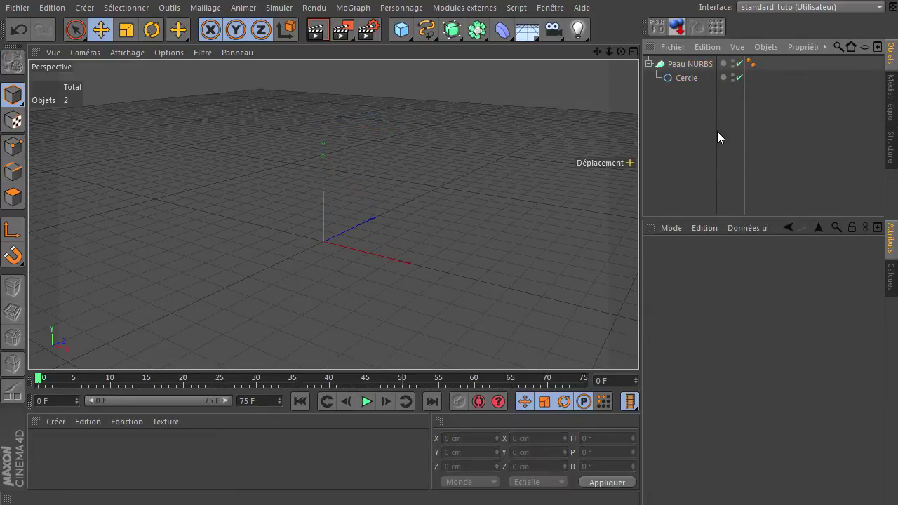
left_click(676, 79)
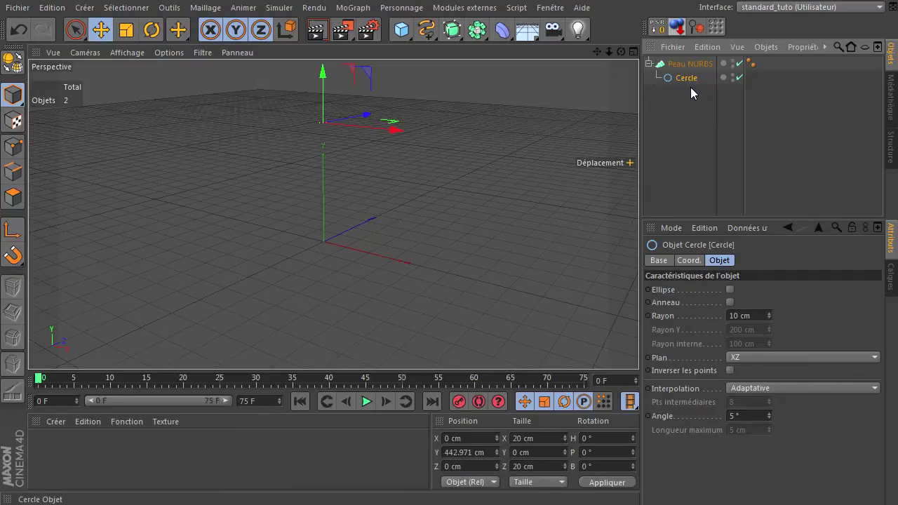
Paste a copy of Cercle under Peau NURBS and lower it to about Y 373 cm
key("ctrl+v")
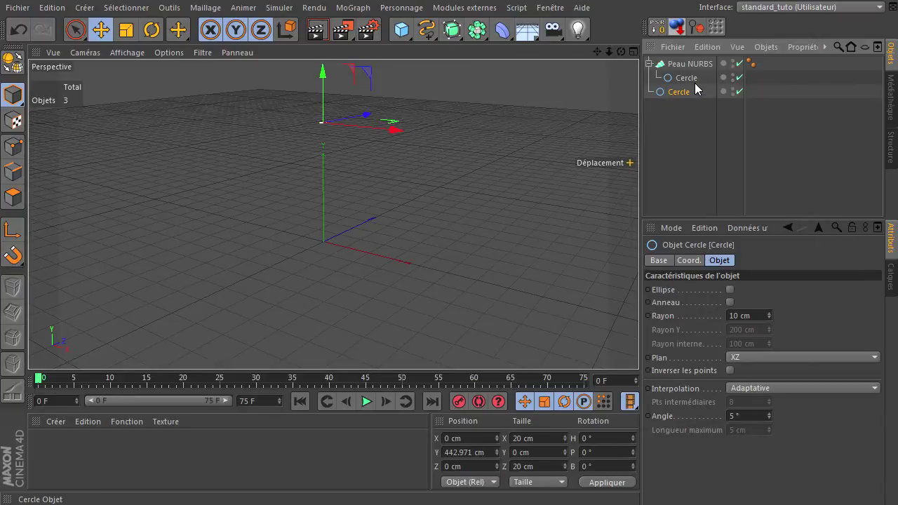
left_click_drag(695, 85, 690, 64)
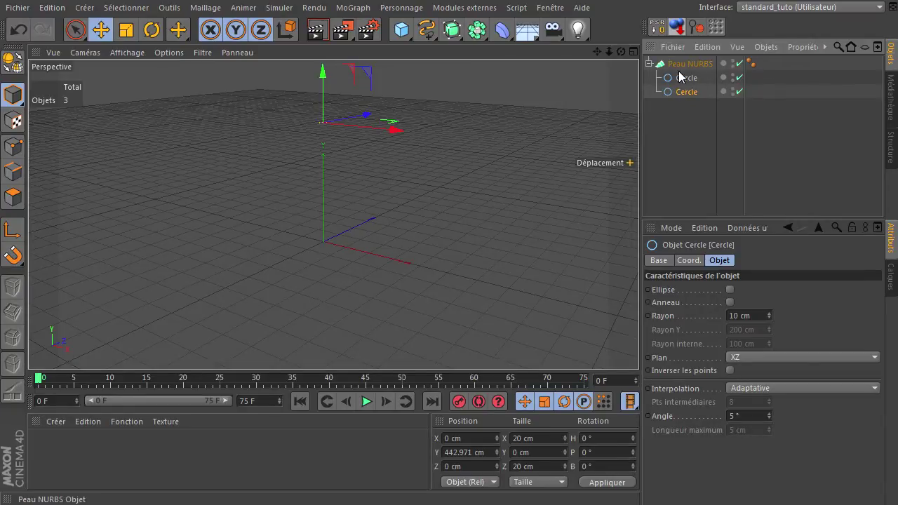
left_click(682, 79)
left_click(686, 93)
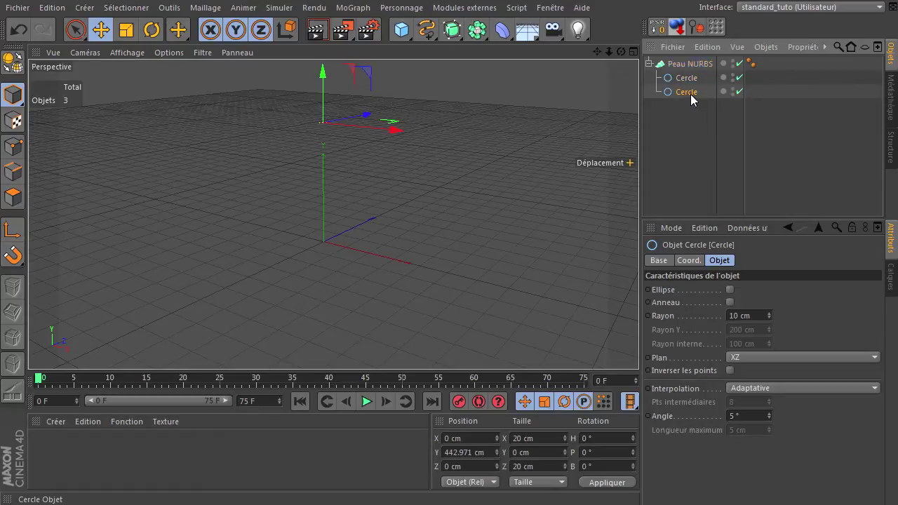
left_click_drag(690, 95, 685, 73)
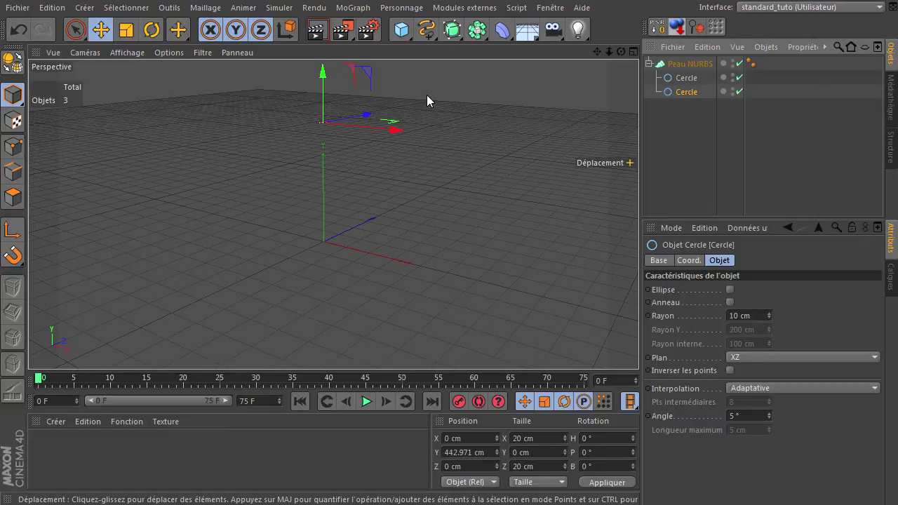
left_click_drag(324, 77, 323, 98)
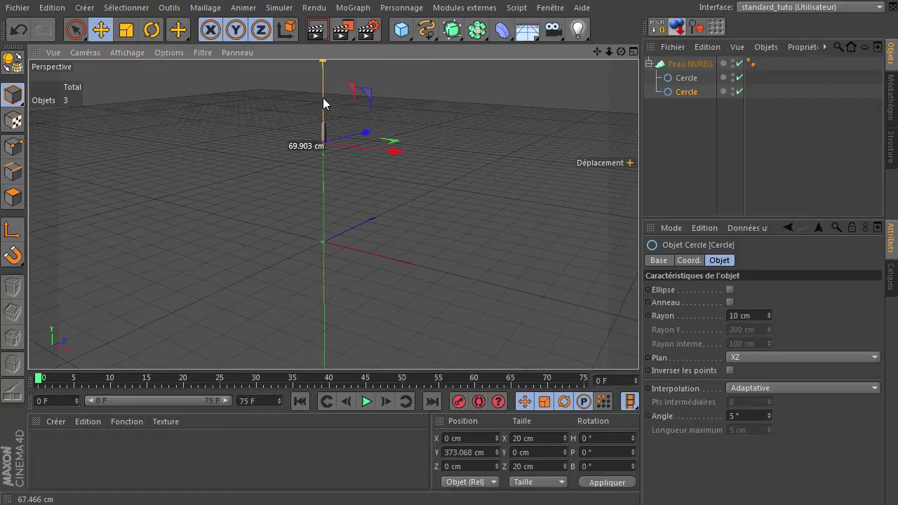
left_click_drag(489, 153, 443, 149, "alt")
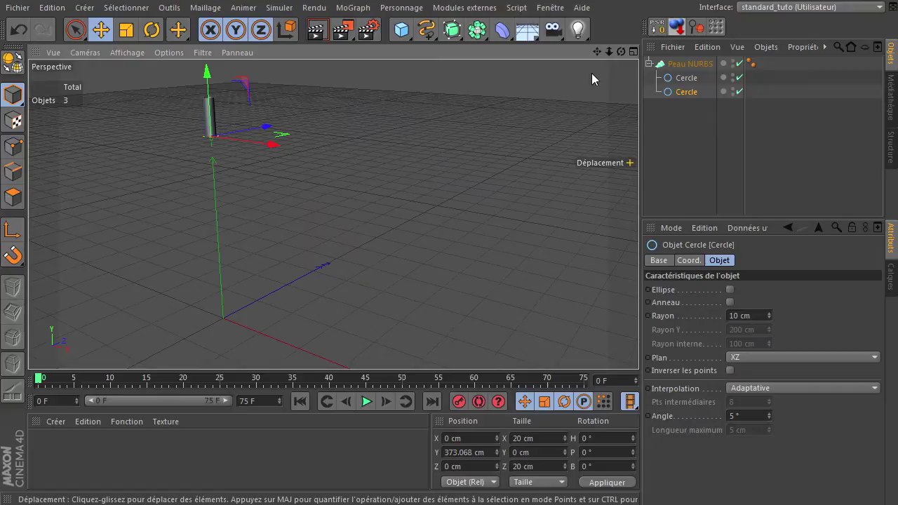
middle_click_drag(219, 129, 333, 214, "alt")
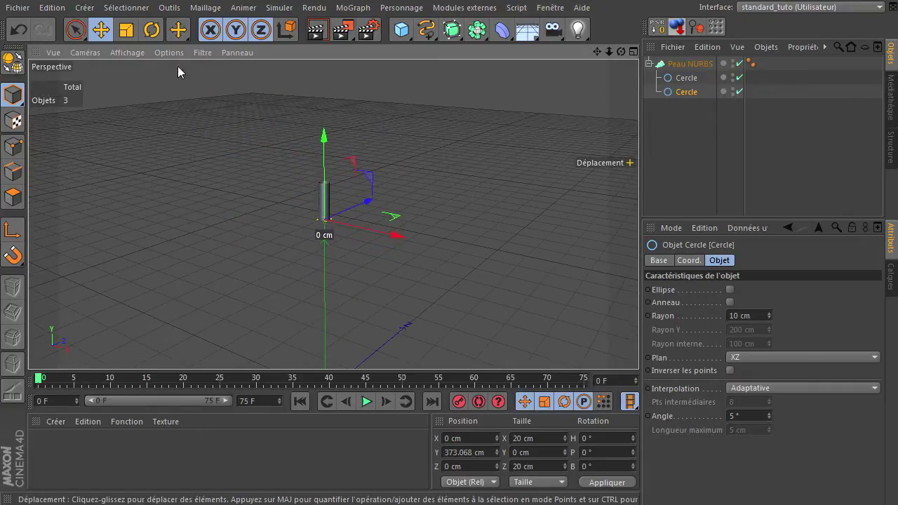
Scale the second circle to about 60 cm across so the loft forms a small cone
left_click(126, 32)
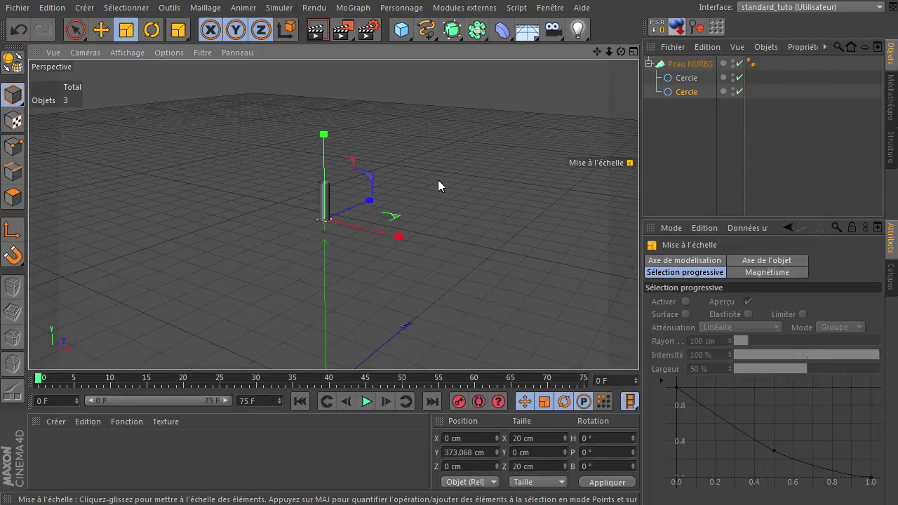
left_click_drag(444, 180, 687, 341)
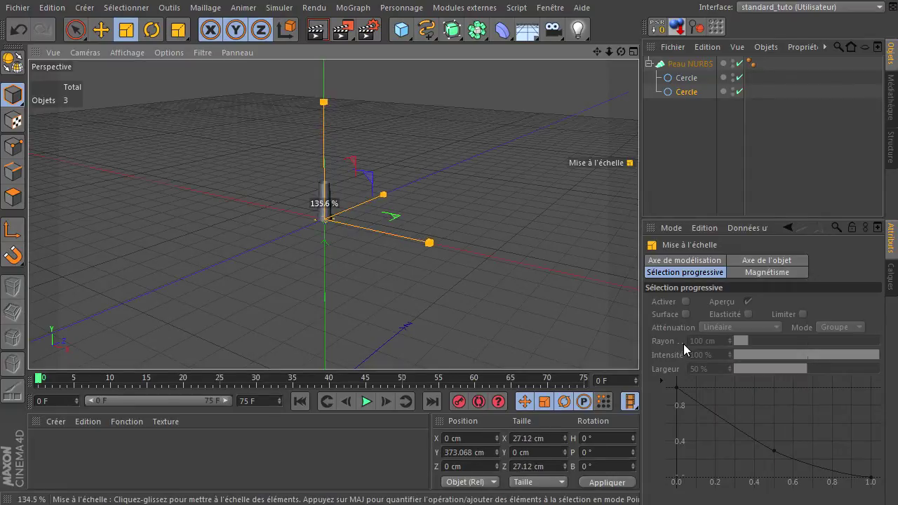
left_click_drag(687, 342, 671, 343)
left_click_drag(349, 193, 306, 232, "alt")
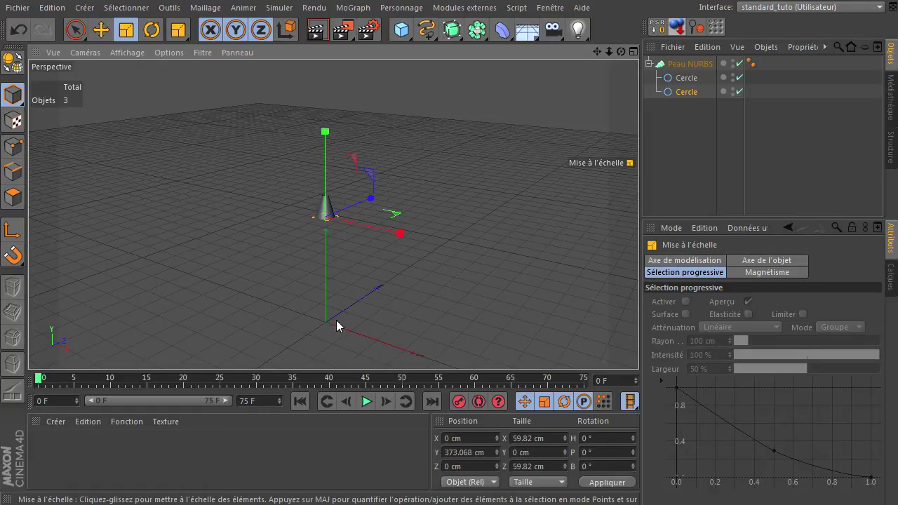
left_click_drag(621, 51, 639, 344)
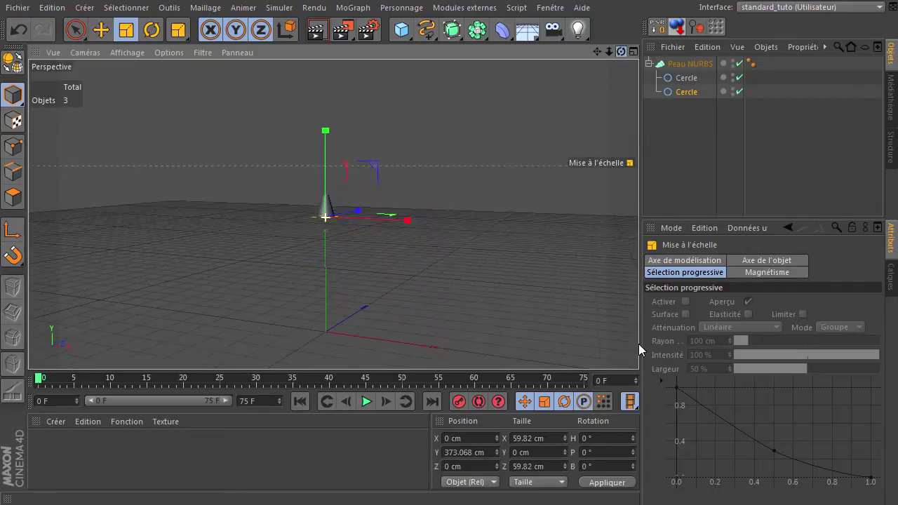
Paste a third circle into Peau NURBS, lower it on Y and scale it wider
left_click(673, 94)
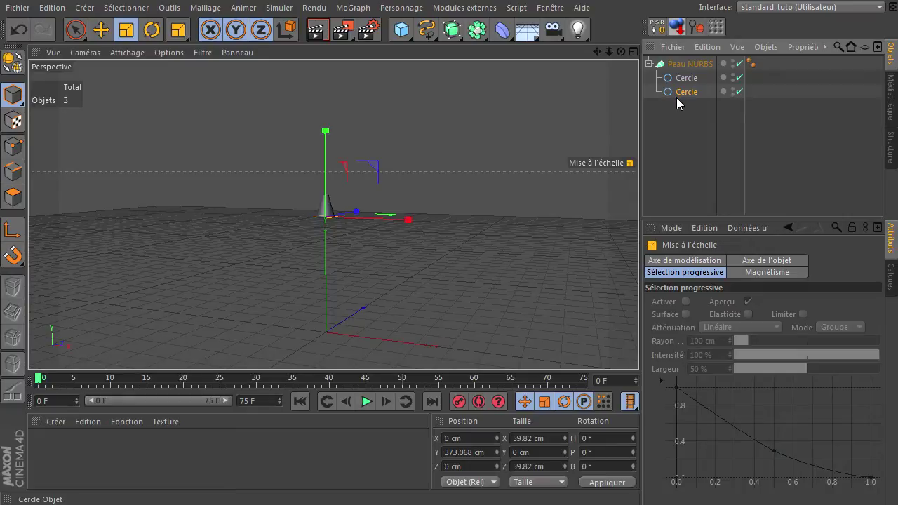
key("ctrl+v")
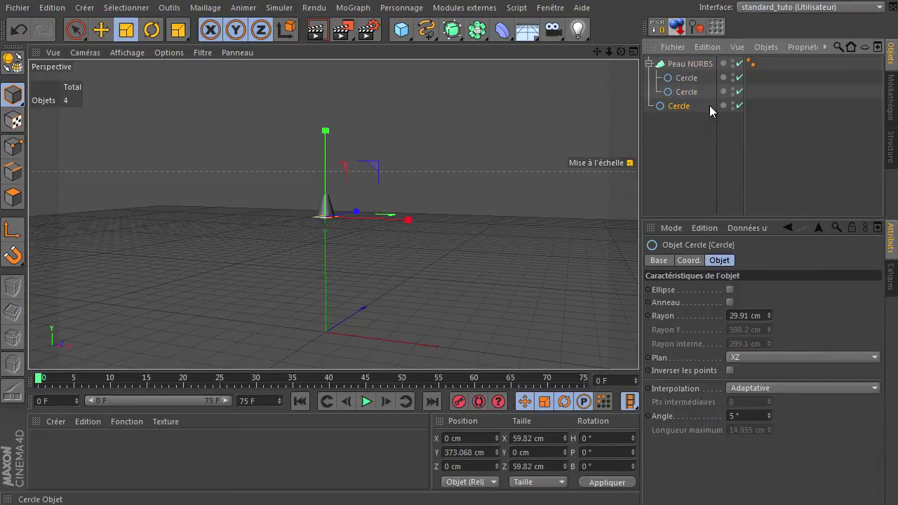
left_click_drag(692, 104, 691, 64)
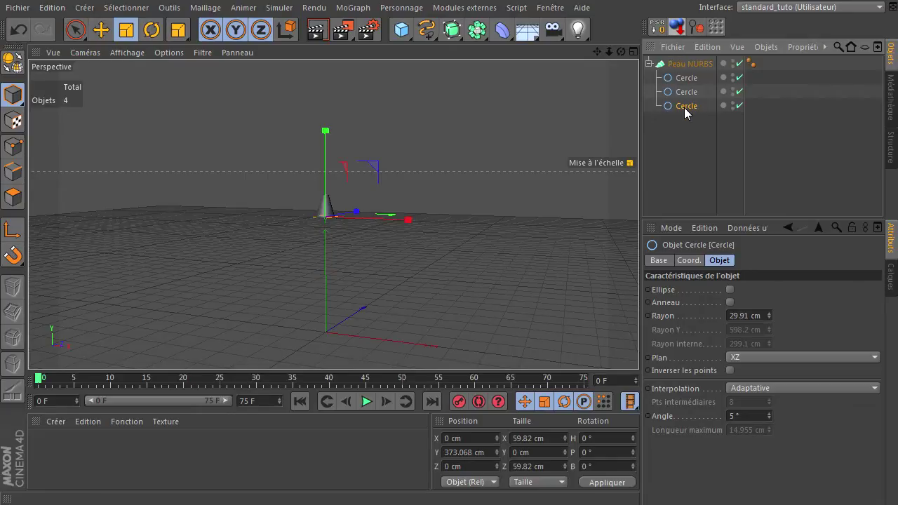
left_click(101, 30)
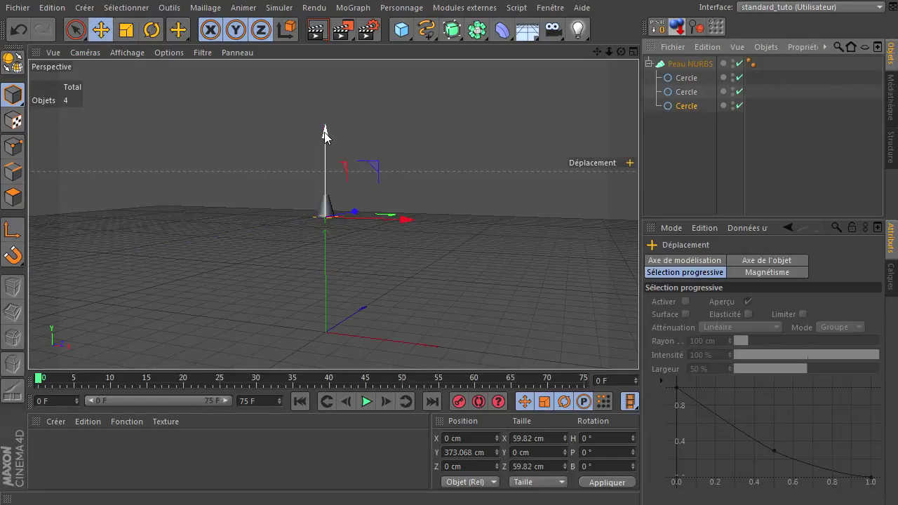
left_click_drag(325, 132, 323, 174)
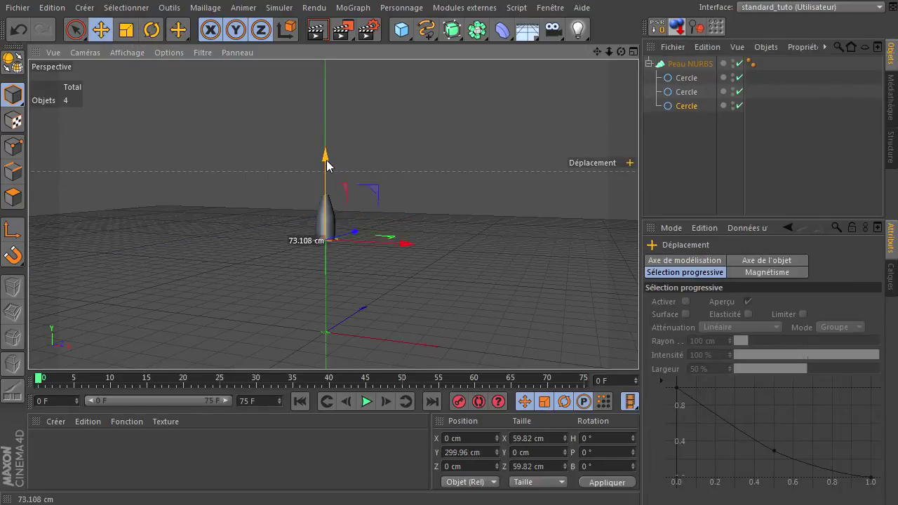
left_click(126, 30)
left_click_drag(416, 165, 676, 346)
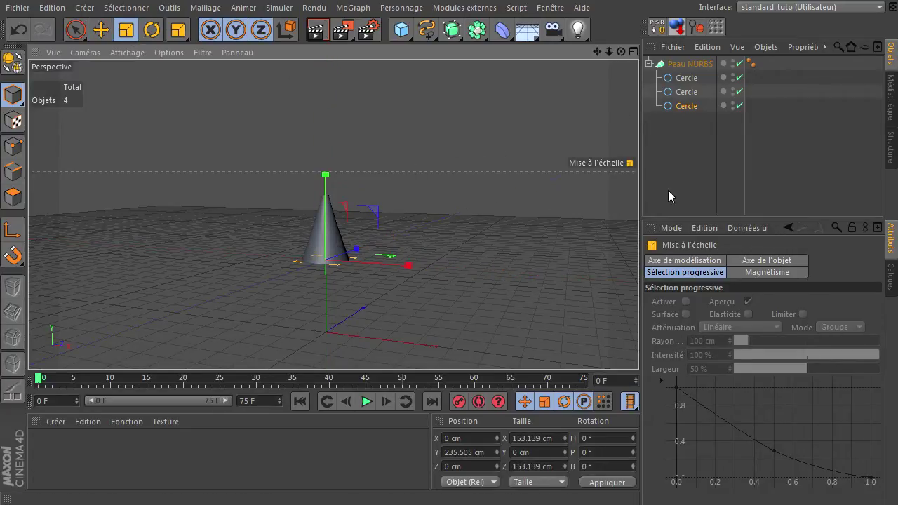
Duplicate it as a fourth circle under the loft, lower it and enlarge it
key("ctrl+c")
key("ctrl+v")
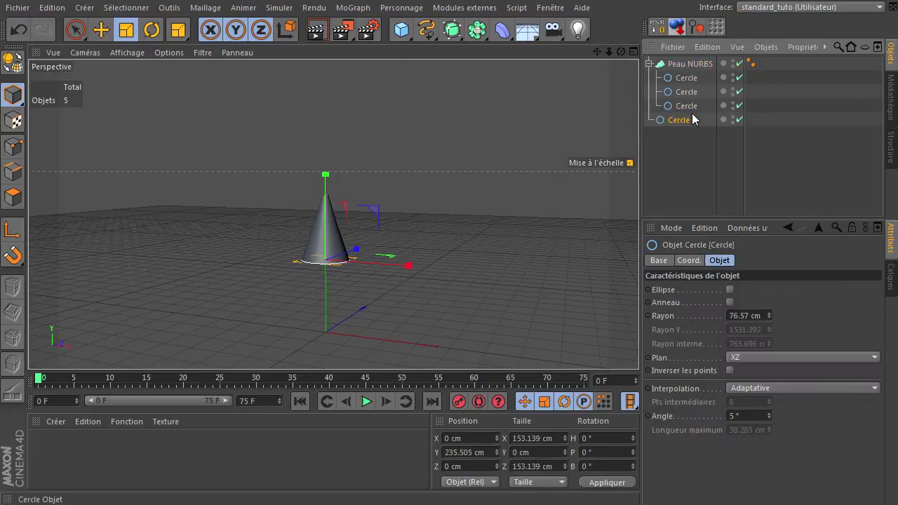
left_click_drag(671, 123, 697, 116)
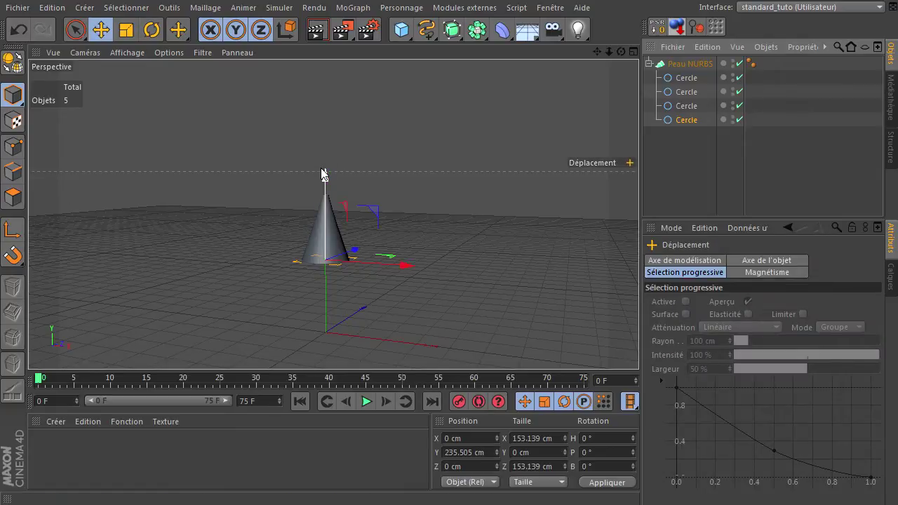
left_click_drag(326, 175, 332, 217)
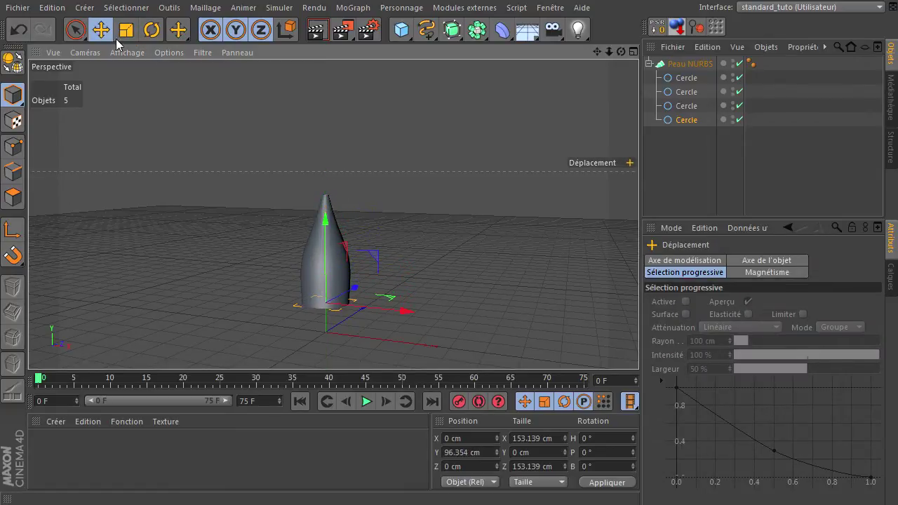
left_click(126, 29)
mouse_move(419, 186)
left_mouse_down()
mouse_move(576, 165)
mouse_move(667, 344)
left_mouse_up()
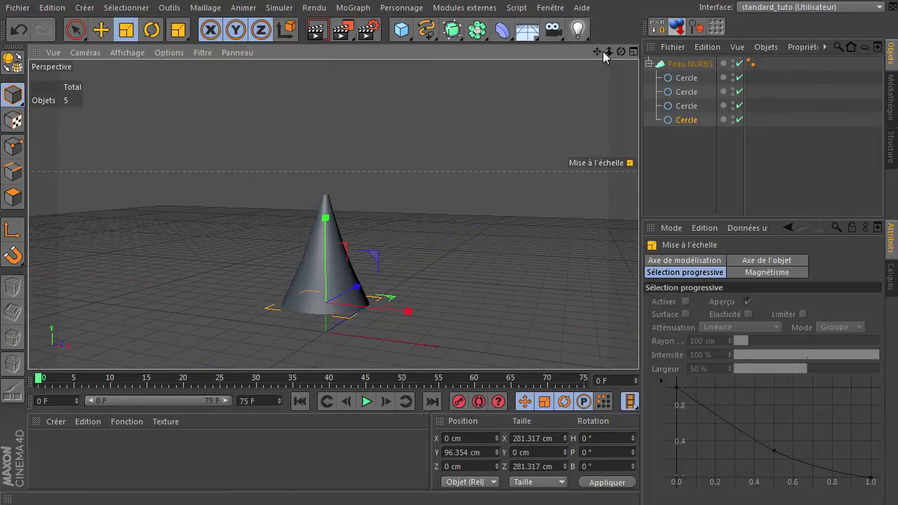
left_click_drag(600, 52, 639, 344)
left_click_drag(619, 52, 639, 344)
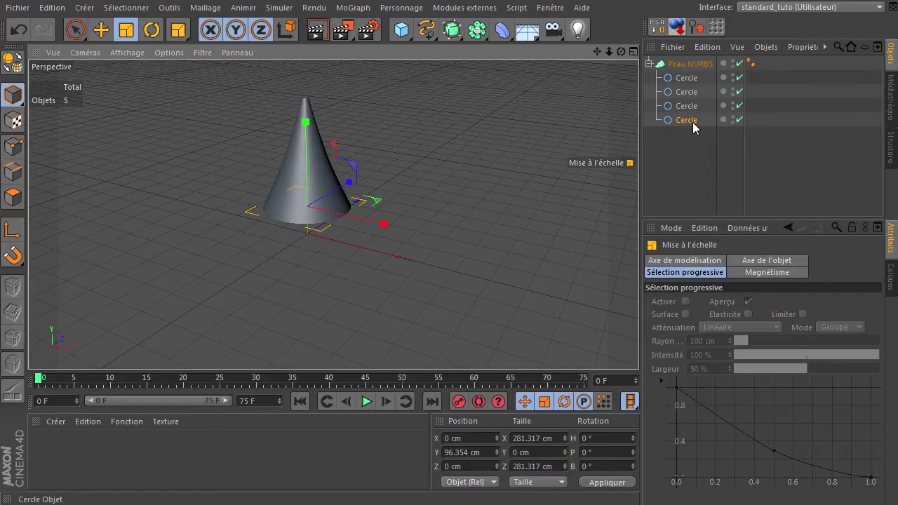
Duplicate the fourth circle as Cercle.1, lower it to Y -39.54 cm and widen it to 413.5 cm
left_click_drag(693, 122, 694, 127, "ctrl")
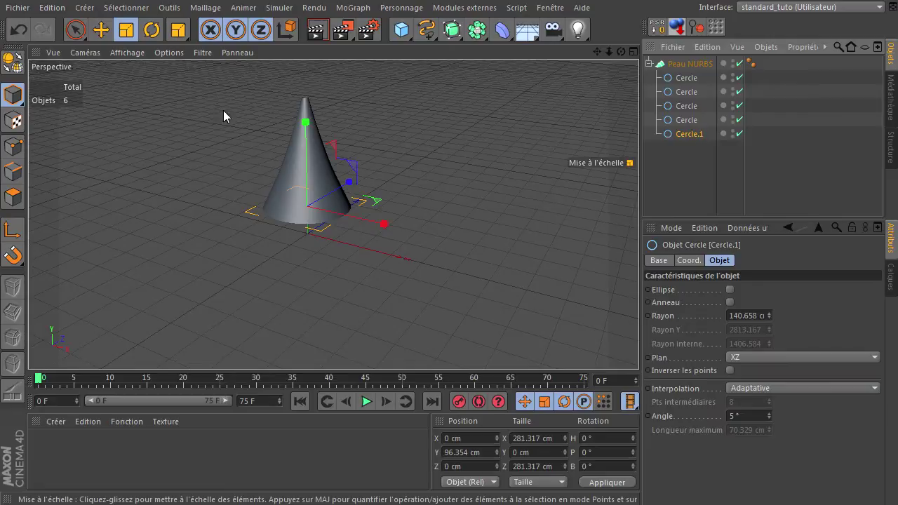
left_click(100, 29)
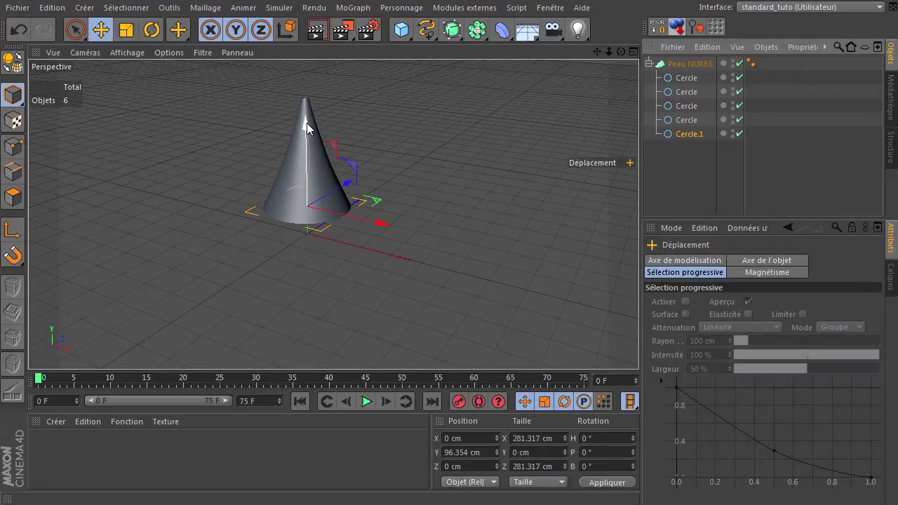
left_click_drag(306, 125, 303, 167)
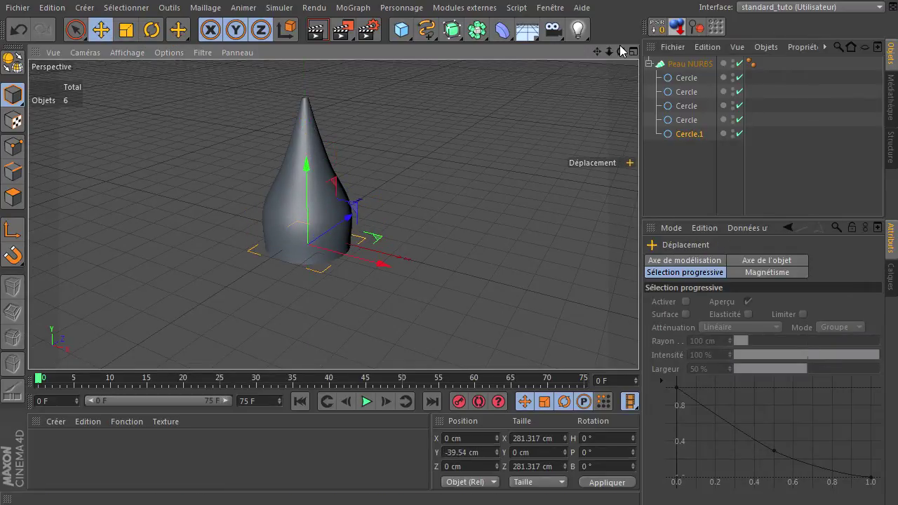
left_click_drag(307, 244, 307, 244, "alt")
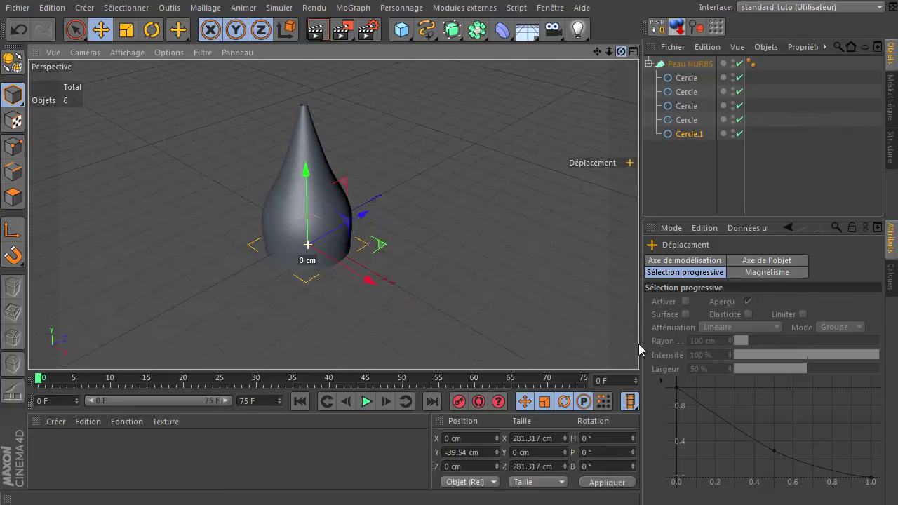
left_click(126, 30)
mouse_move(374, 144)
left_mouse_down()
mouse_move(497, 144)
mouse_move(394, 140)
left_mouse_up()
mouse_move(621, 52)
left_mouse_down()
mouse_move(641, 343)
mouse_move(261, 335)
left_mouse_up()
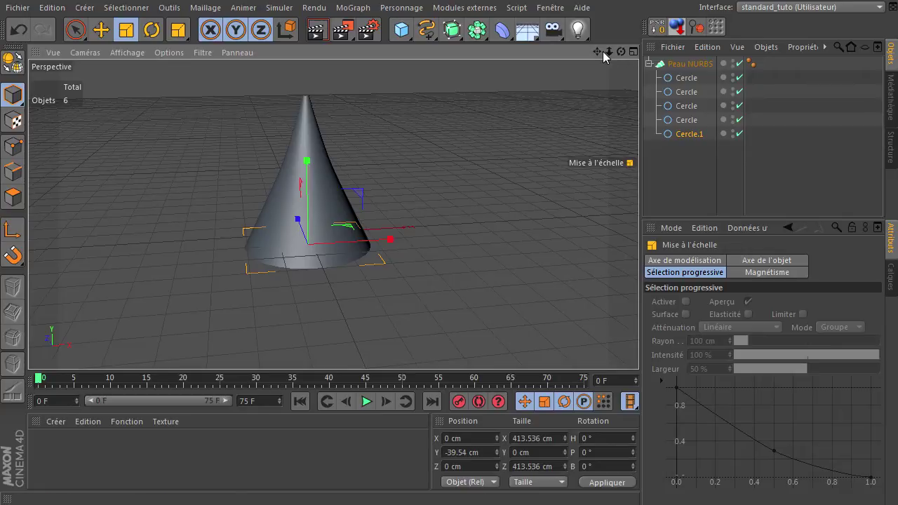
left_click_drag(638, 344, 657, 346)
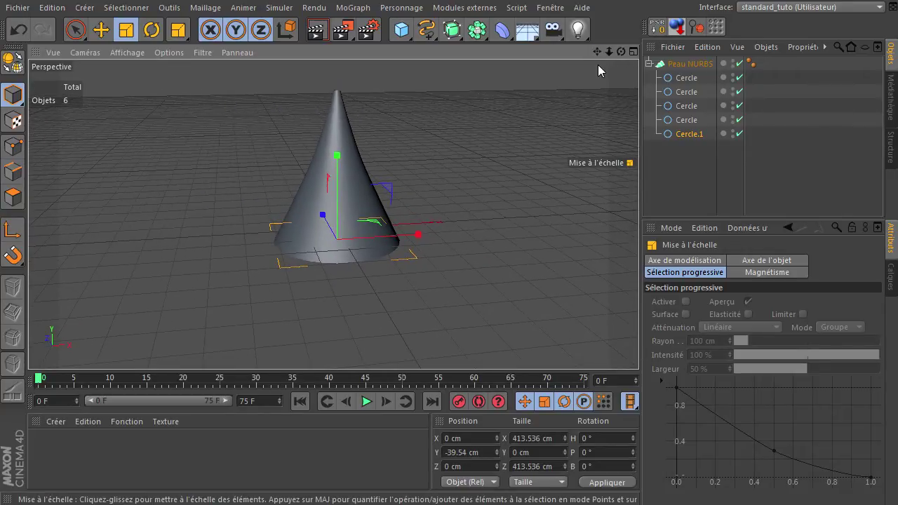
left_click_drag(617, 49, 640, 347)
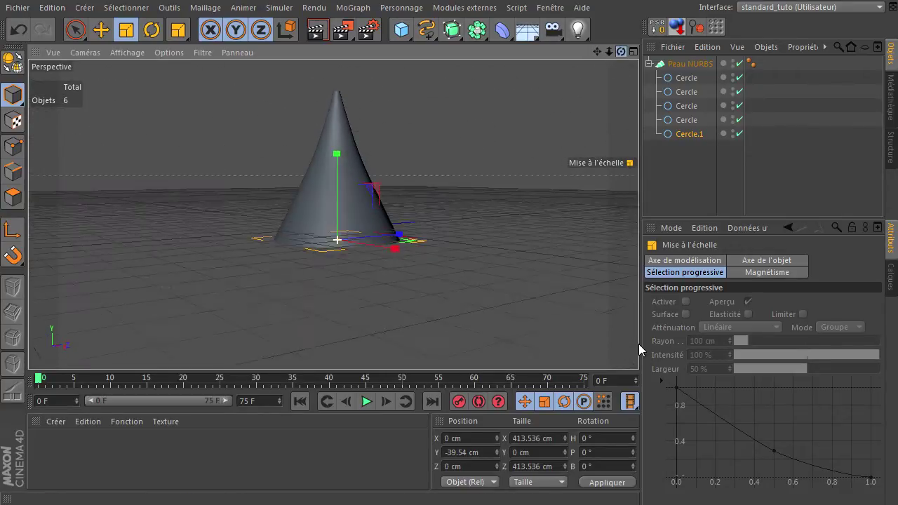
Select each circle in turn in the Object Manager to check their radii
left_click(686, 91)
left_click(685, 106)
left_click(686, 122)
left_click(688, 133)
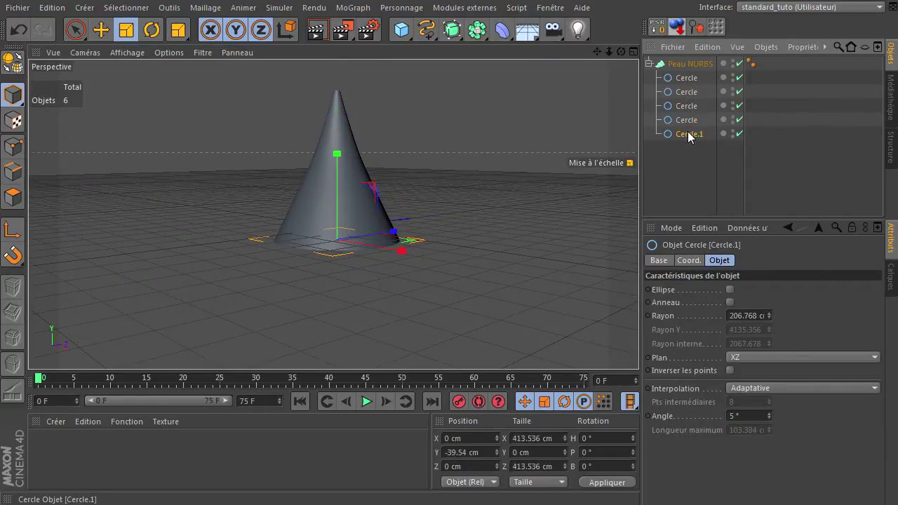
left_click(685, 79)
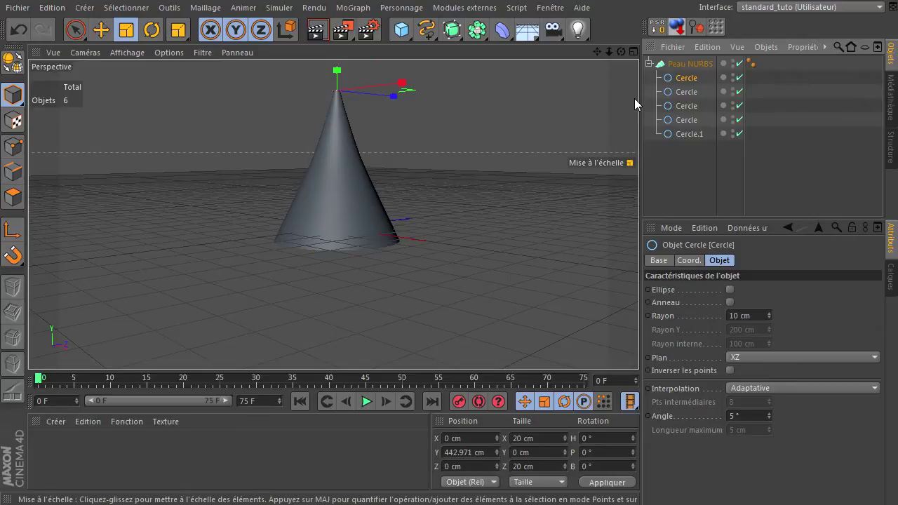
left_click(686, 106)
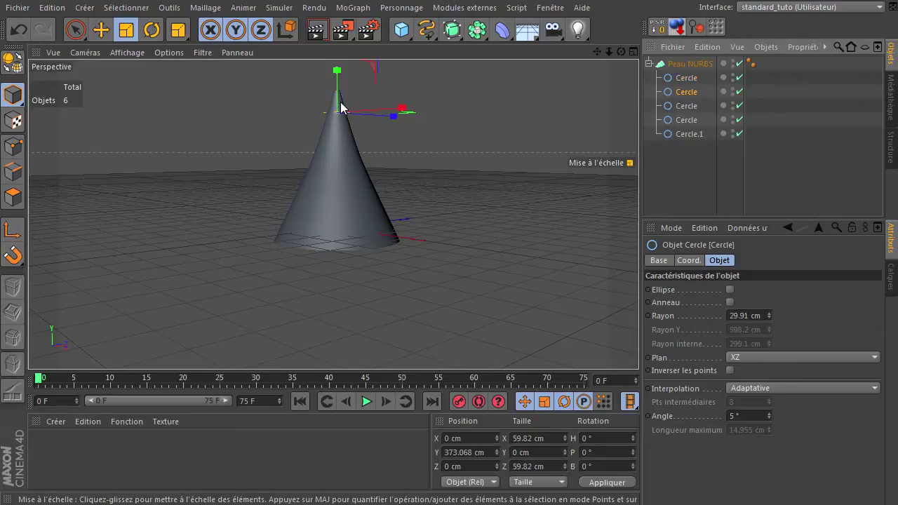
left_click(688, 120)
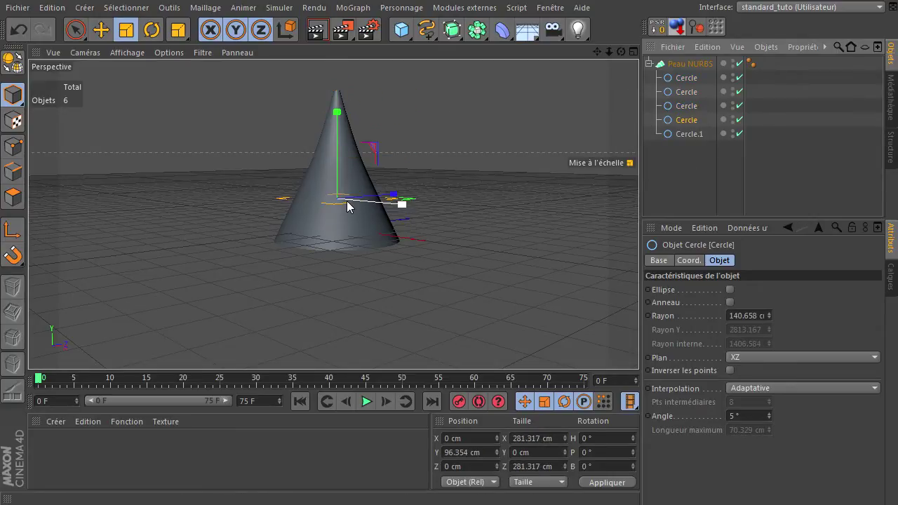
left_click(689, 134)
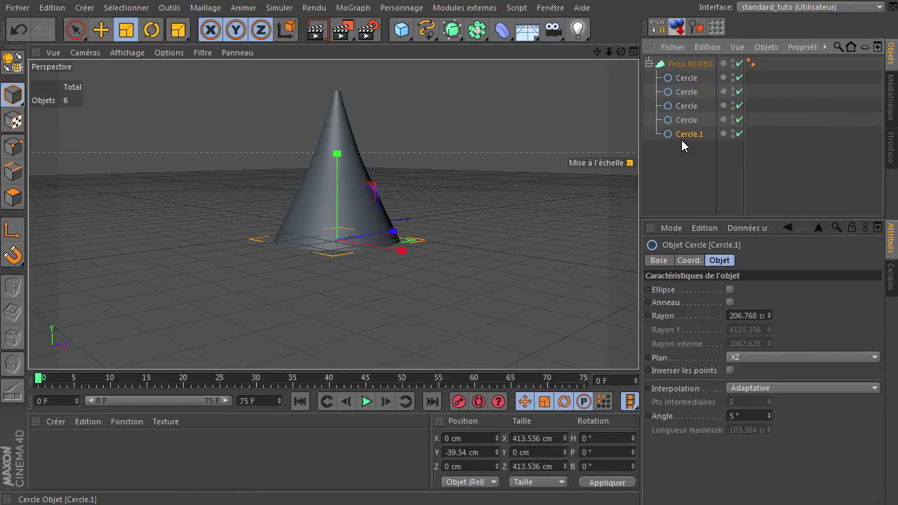
Duplicate Cercle.1 into Cercle.2 and Cercle.3, widen them into a 1131 cm brim, and disable Peau NURBS
key("ctrl+c")
key("ctrl+v")
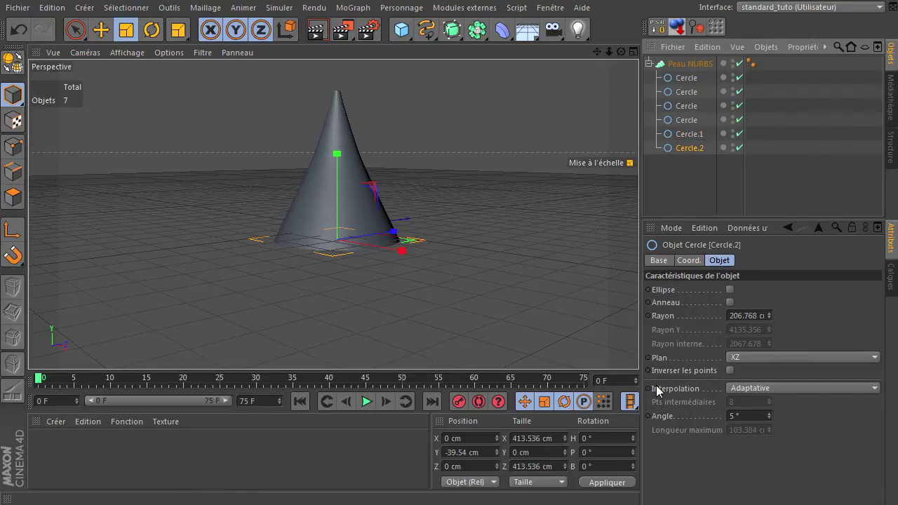
left_click(122, 32)
left_click_drag(456, 256, 668, 344)
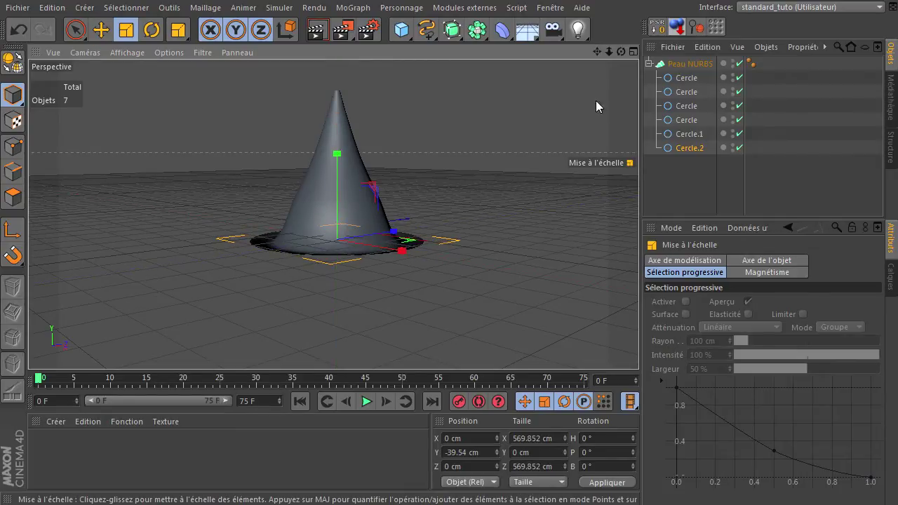
left_click_drag(621, 52, 638, 100)
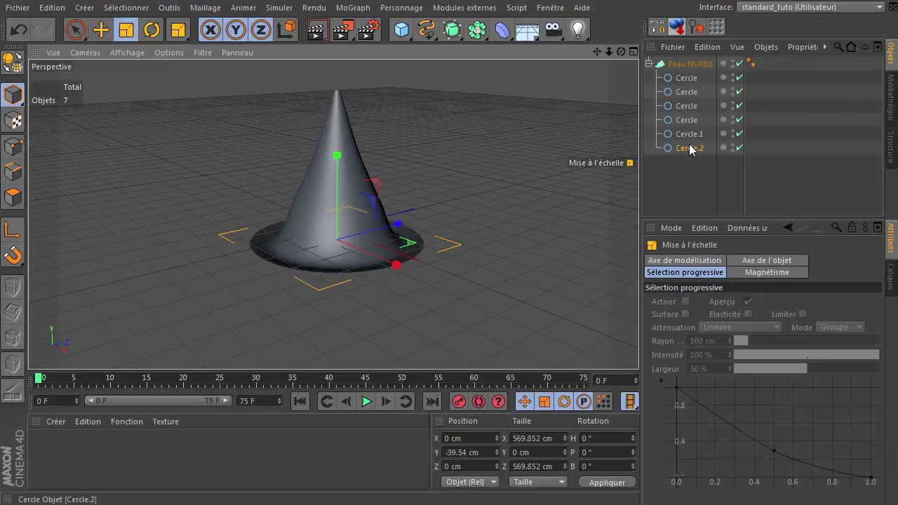
left_click_drag(683, 154, 684, 162, "ctrl")
left_click_drag(489, 210, 667, 344)
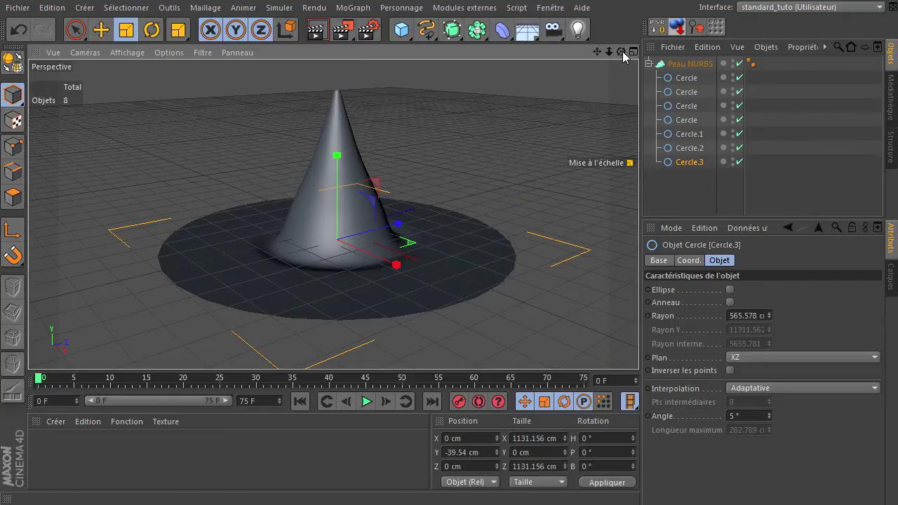
left_click_drag(622, 52, 622, 52)
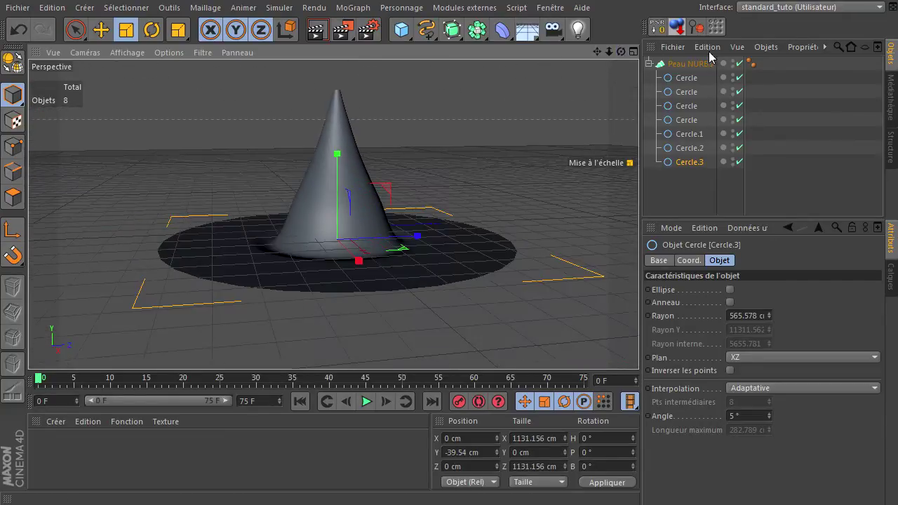
left_click(740, 63)
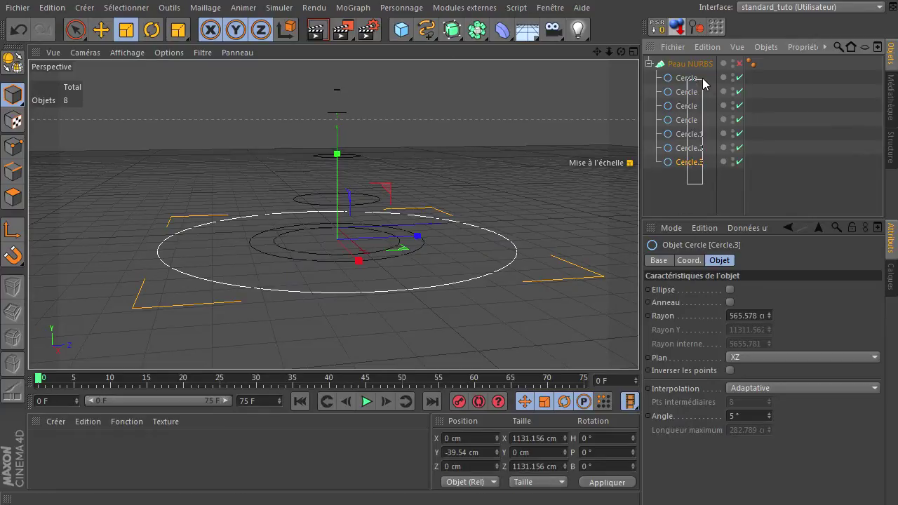
Select and step through all seven circles down to Cercle.3 to inspect them
left_click_drag(703, 79, 703, 79)
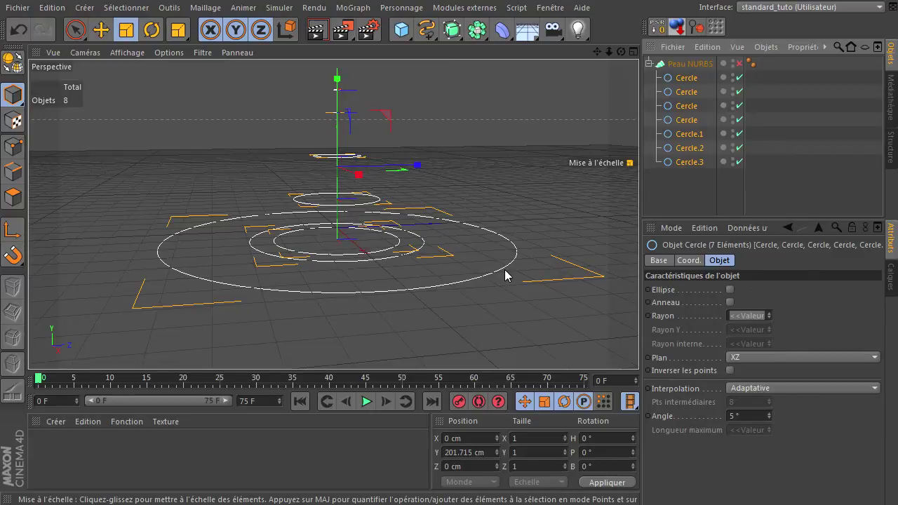
left_click(665, 211)
left_click(681, 79)
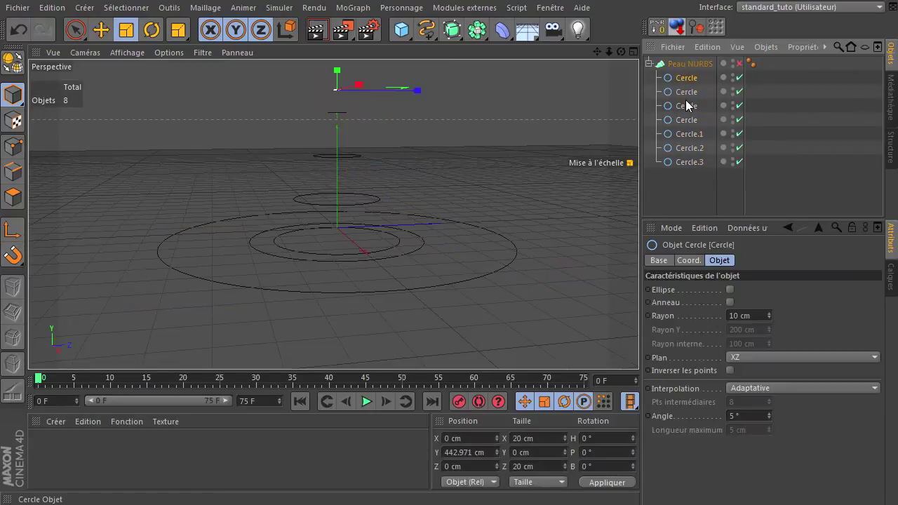
left_click(687, 93)
left_click(694, 108)
left_click(691, 120)
left_click(692, 134)
left_click(693, 149)
left_click(692, 162)
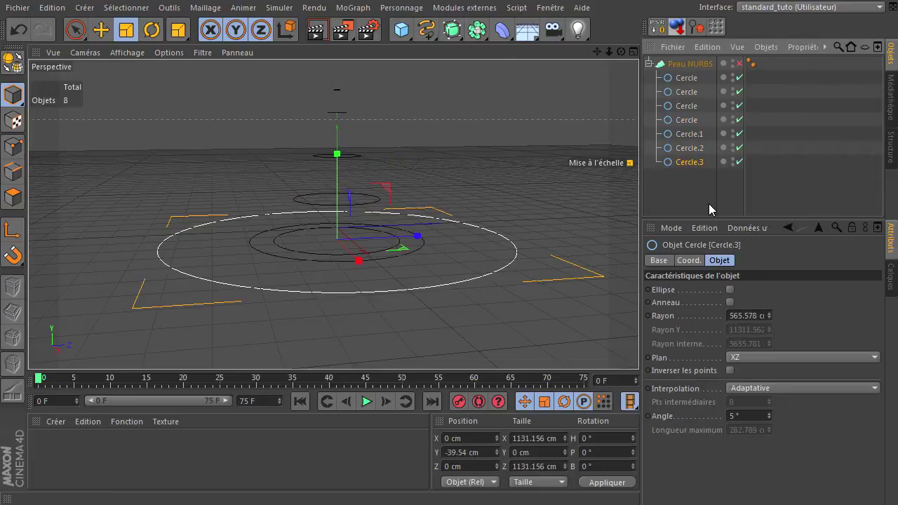
left_click(676, 196)
Re-enable the Peau NURBS skin, toggling it off and on to compare the brimmed cone
left_click(739, 63)
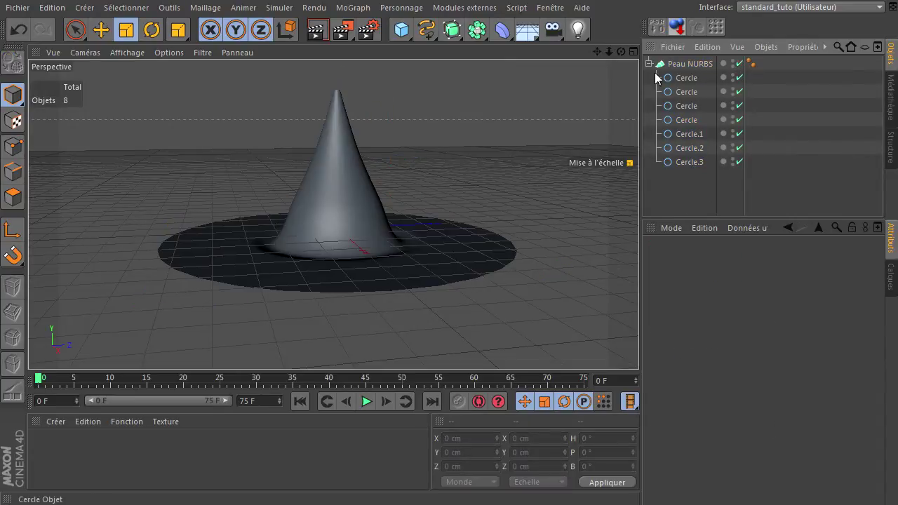
mouse_move(622, 52)
left_mouse_down()
mouse_move(638, 344)
mouse_move(683, 407)
left_mouse_up()
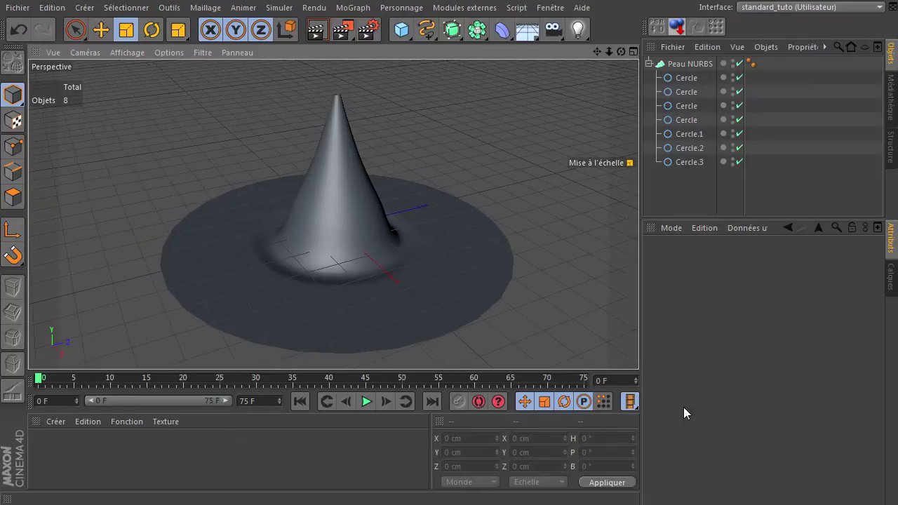
left_click(684, 149)
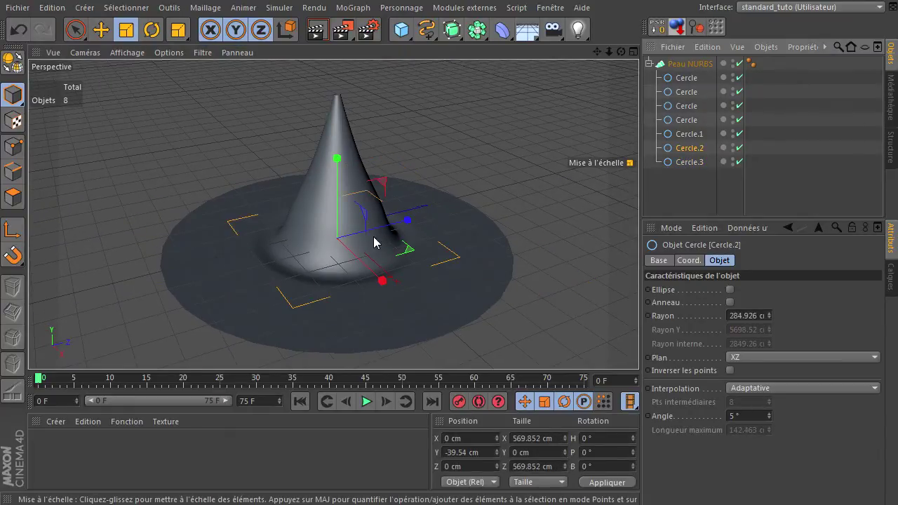
left_click(691, 134)
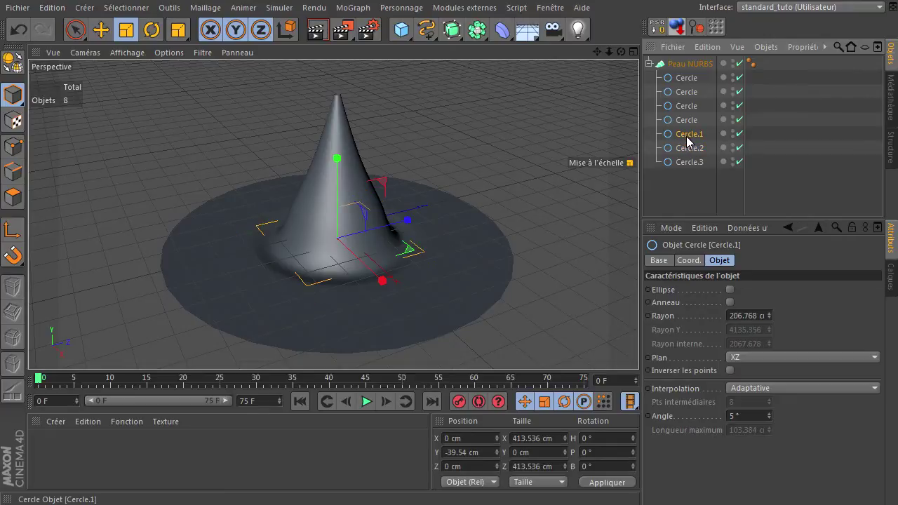
left_click(739, 63)
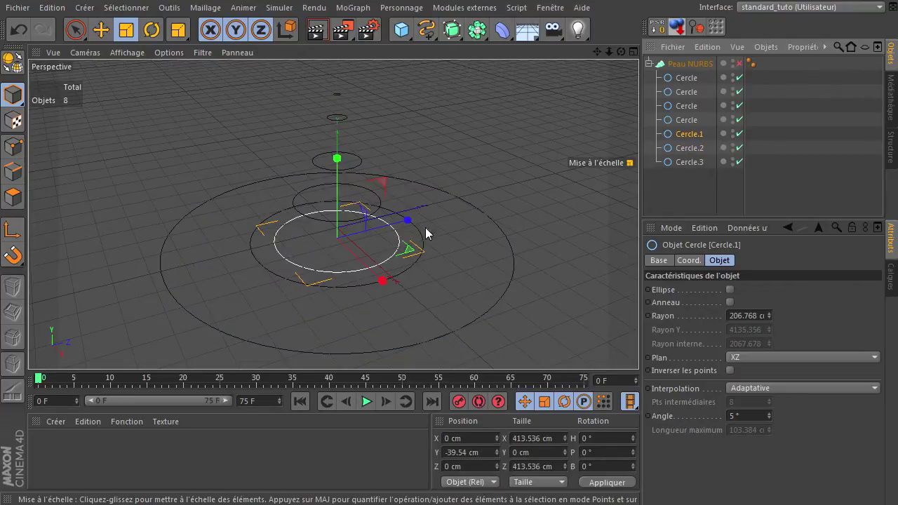
left_click(739, 63)
left_click(101, 30)
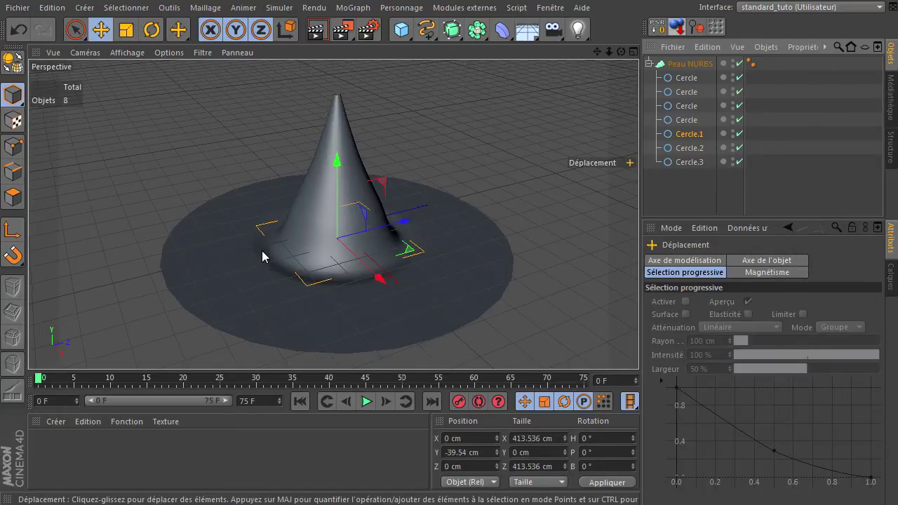
Raise Cercle.1 slightly higher along Y
left_click_drag(337, 169, 339, 162)
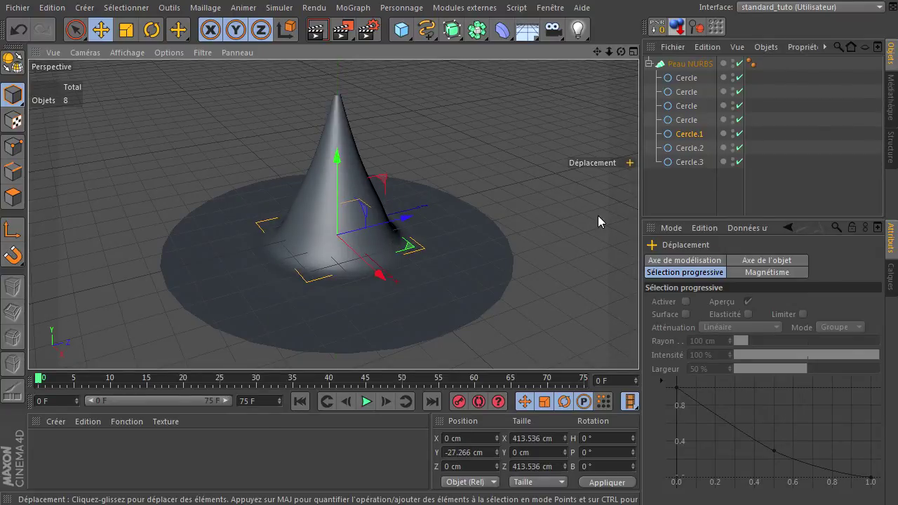
left_click_drag(621, 51, 639, 344)
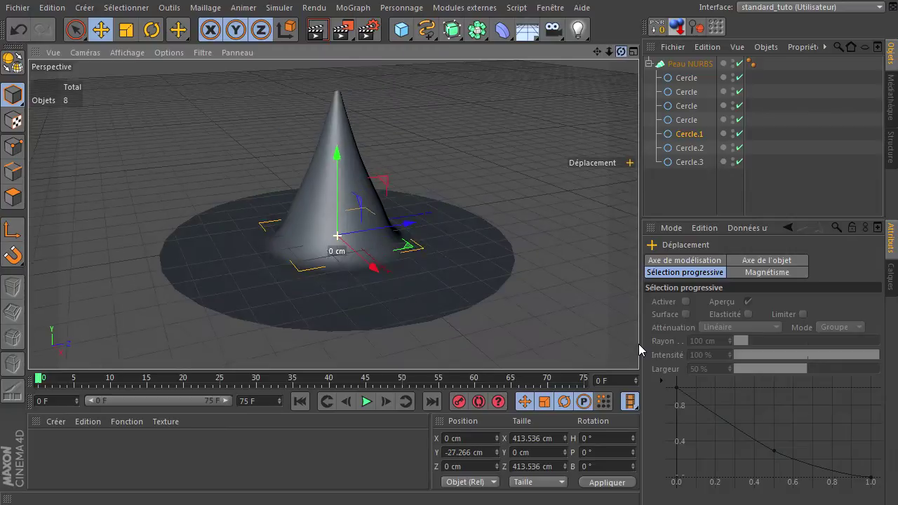
left_click_drag(338, 166, 341, 150)
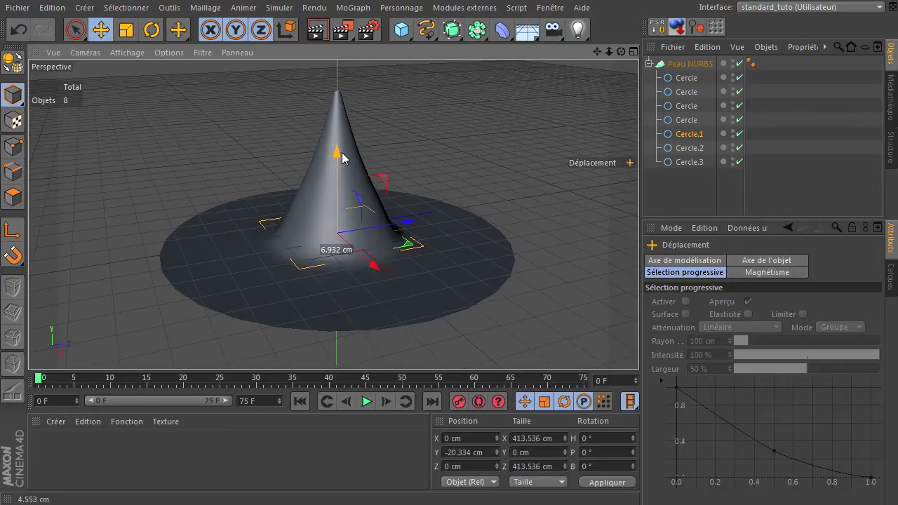
Shift the fourth, third, second and top circles sideways so the tip bends crookedly
left_click(688, 121)
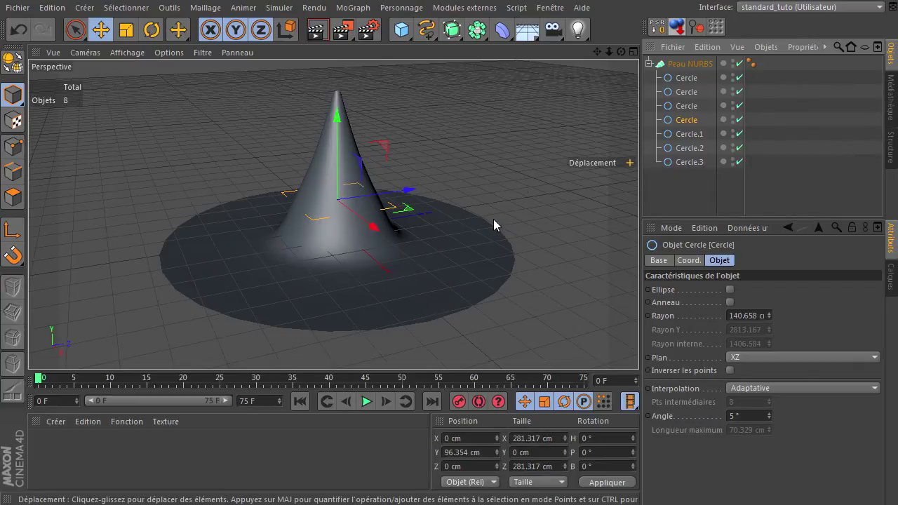
mouse_move(621, 52)
left_mouse_down()
mouse_move(640, 347)
mouse_move(631, 330)
left_mouse_up()
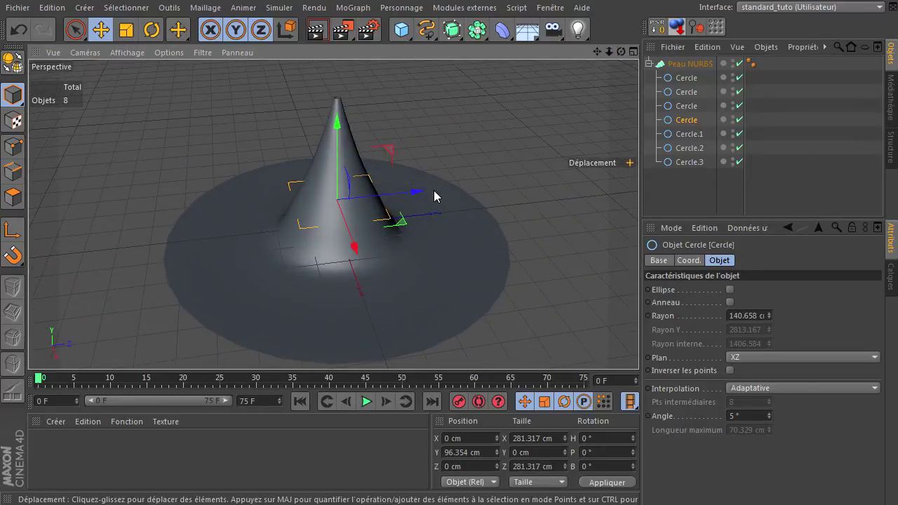
left_click_drag(407, 223, 413, 222)
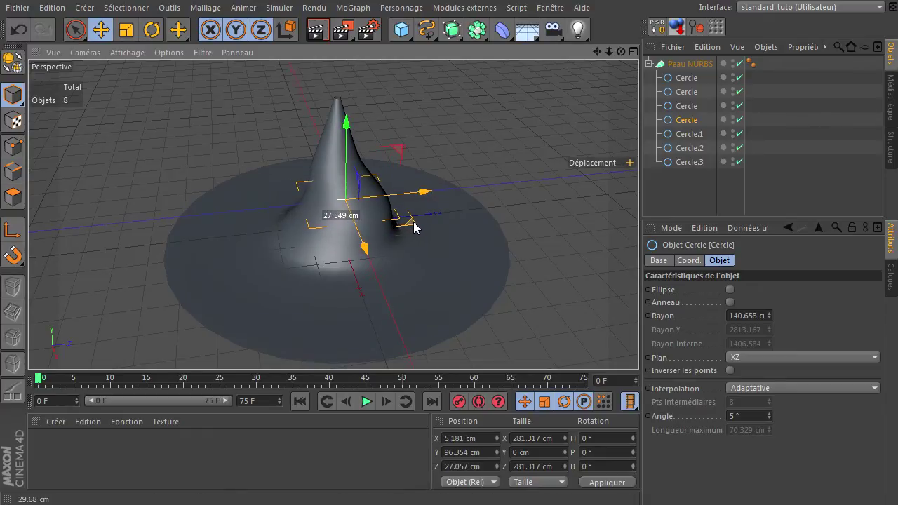
left_click(687, 106)
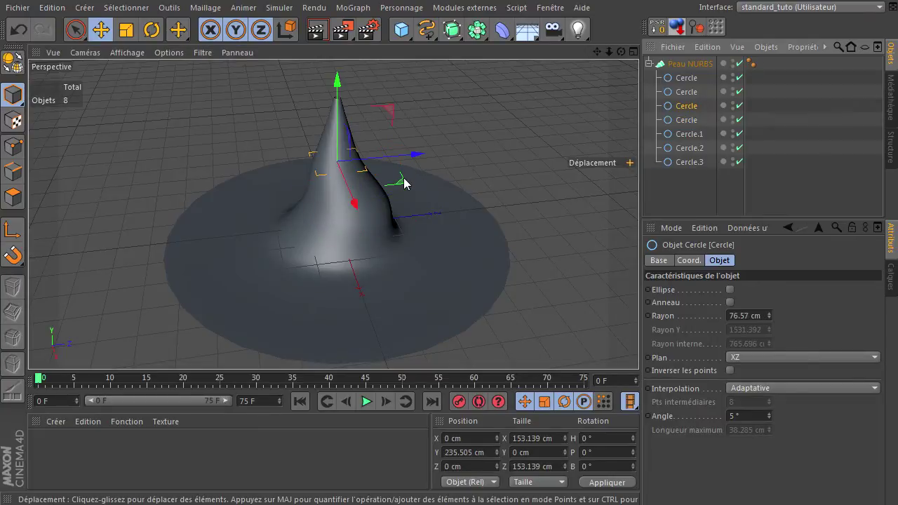
left_click_drag(405, 184, 398, 179)
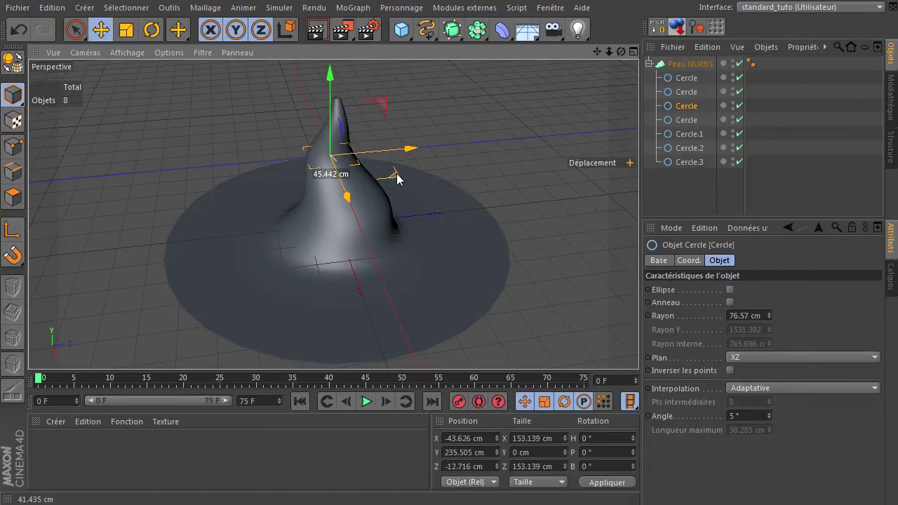
left_click(686, 92)
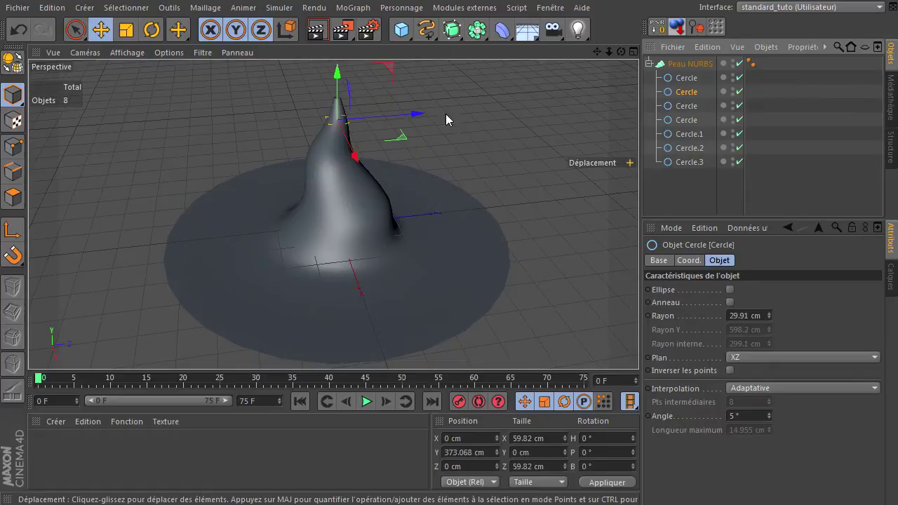
left_click_drag(402, 135, 408, 136)
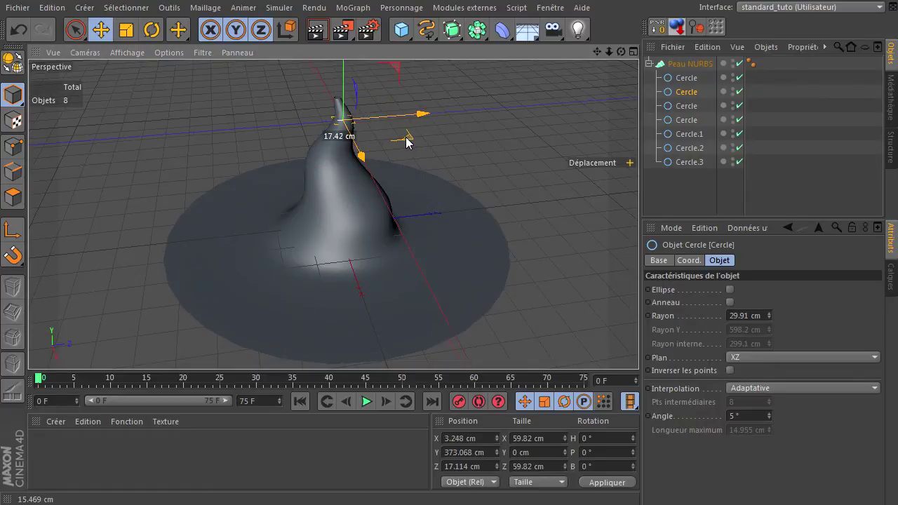
left_click(681, 78)
left_click_drag(404, 114, 398, 111)
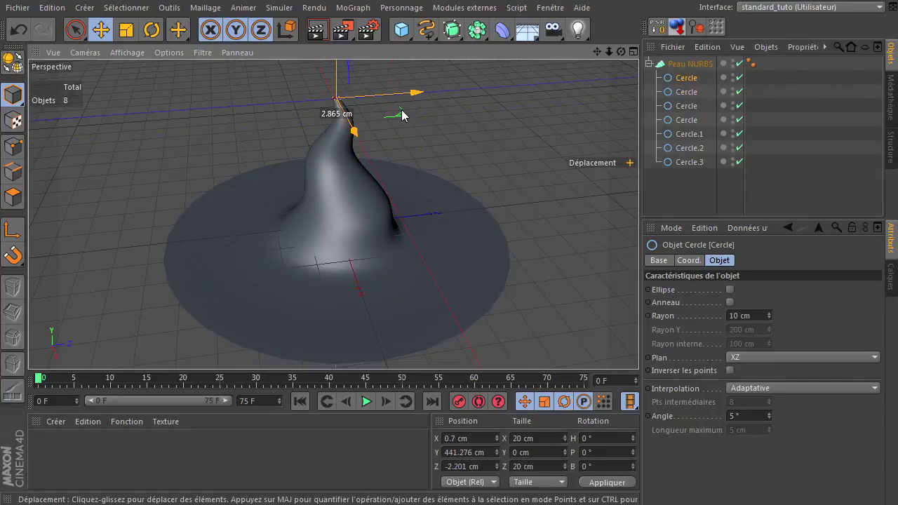
left_click(562, 96)
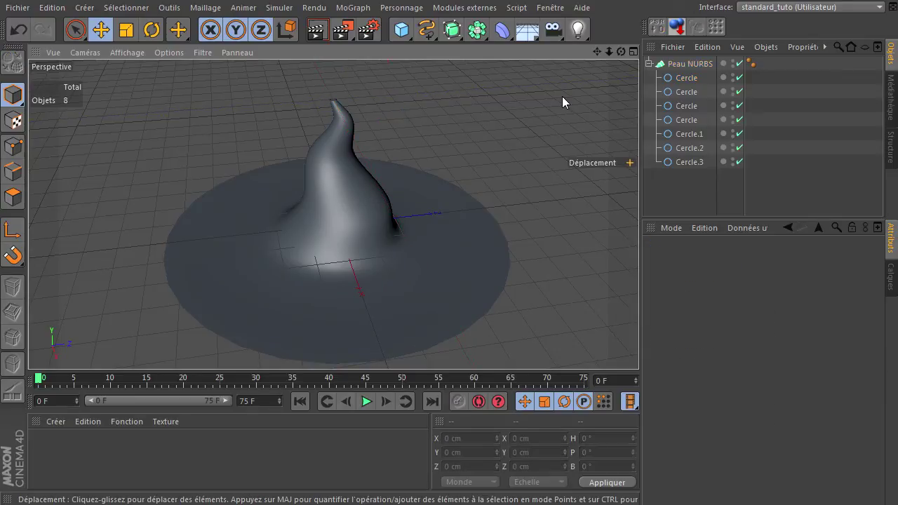
Collapse Peau NURBS and use Convertir en objet to make an editable polygon copy
mouse_move(621, 52)
left_mouse_down()
mouse_move(632, 344)
mouse_move(651, 339)
mouse_move(639, 344)
left_mouse_up()
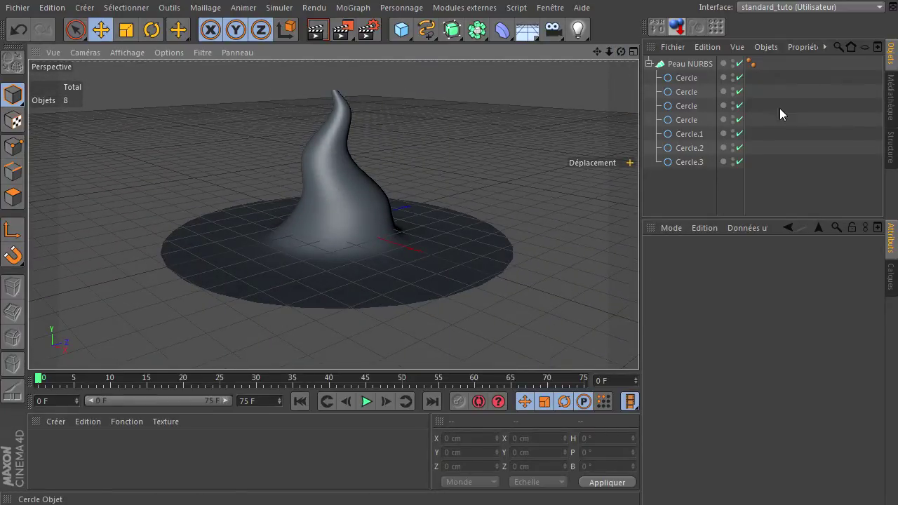
left_click(689, 63)
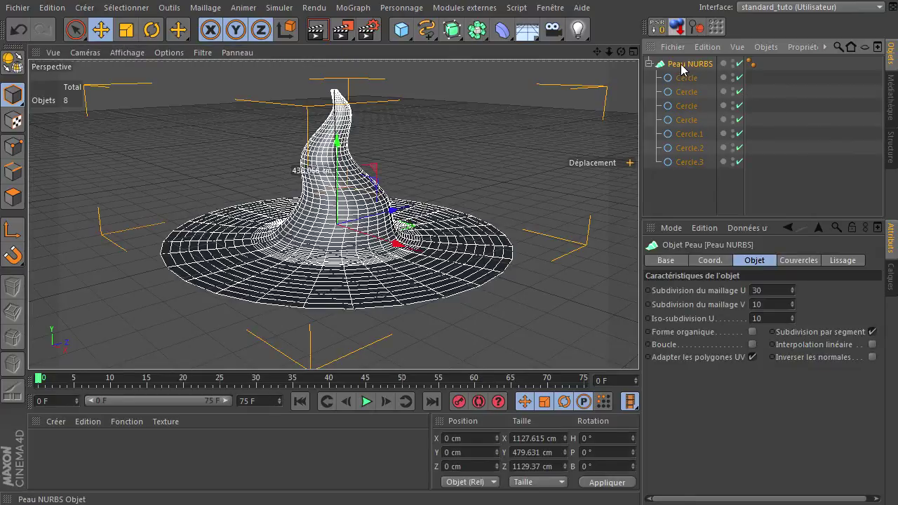
left_click(649, 64)
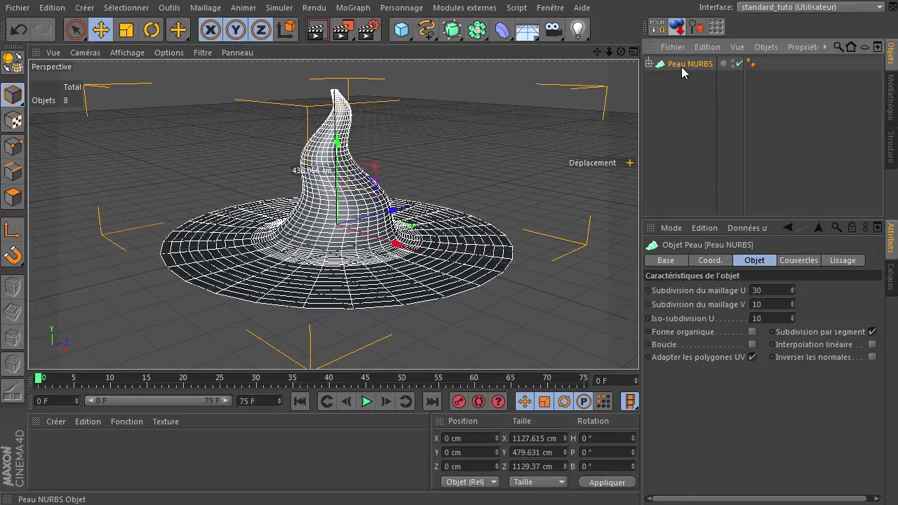
right_click(683, 69)
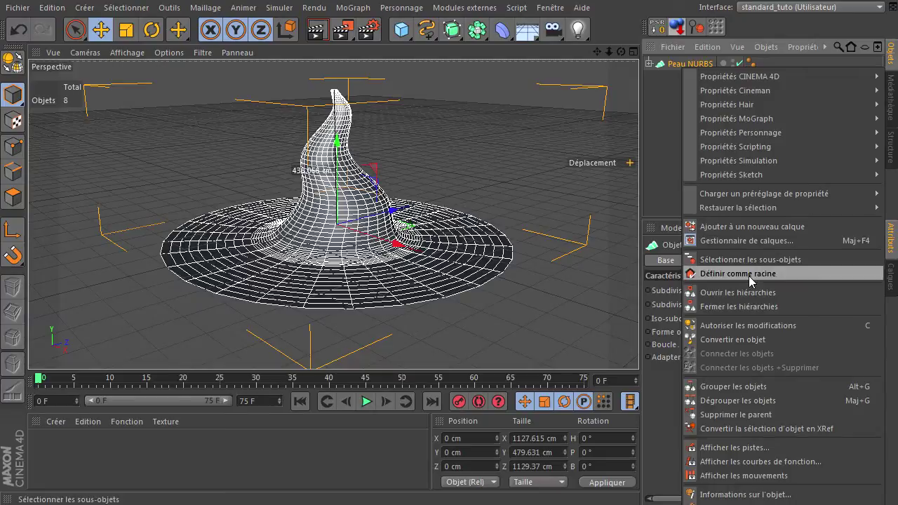
left_click(722, 339)
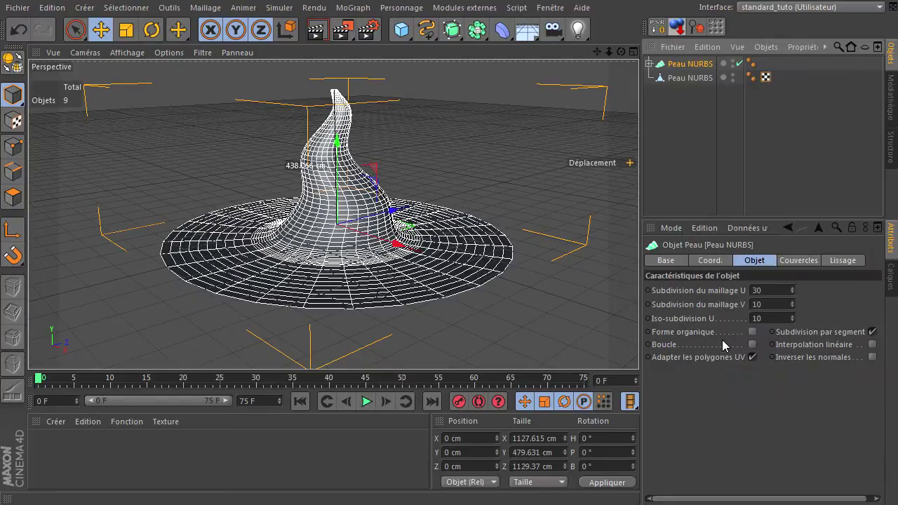
left_click(681, 78)
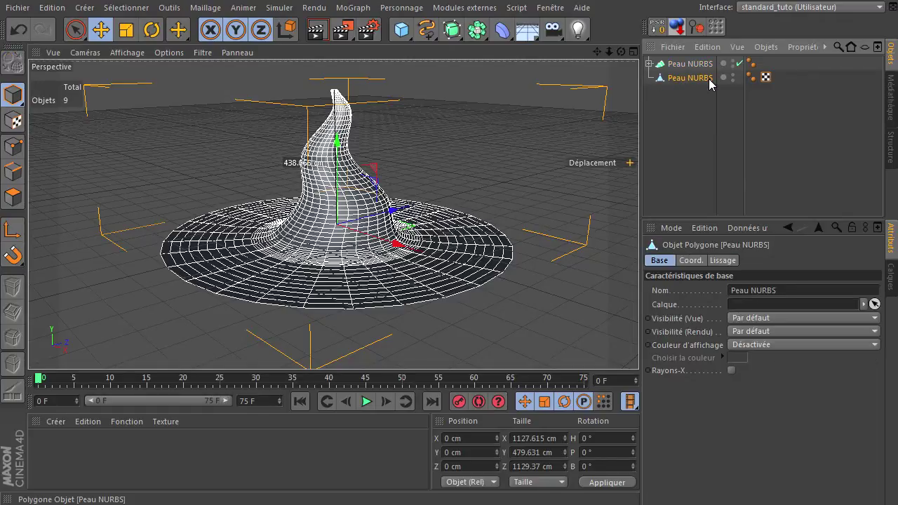
left_click_drag(622, 53, 641, 346)
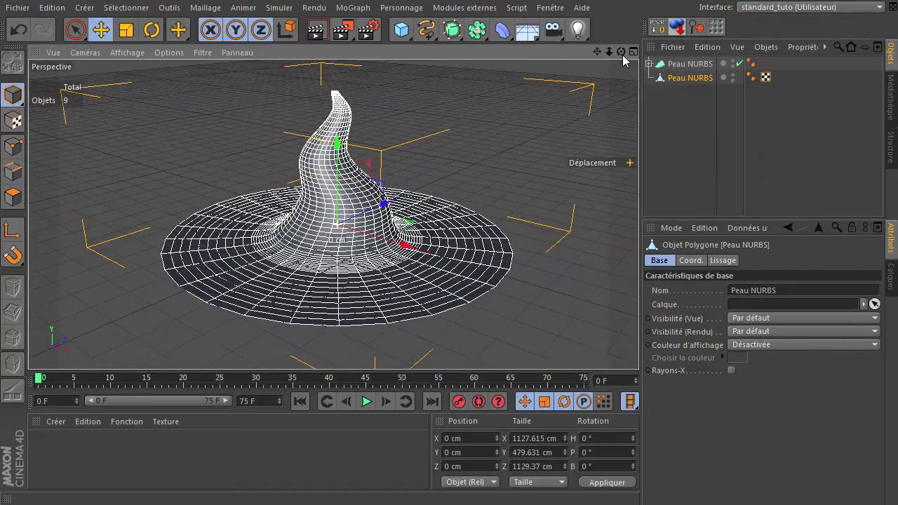
Undo the conversion and set the Peau NURBS Début cap to Couvercle et biseau (5 cm)
left_click(21, 34)
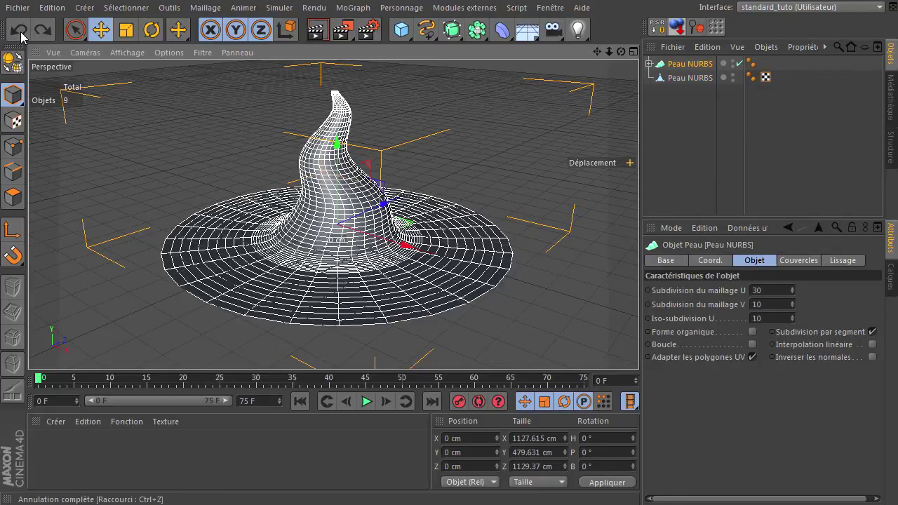
left_click(22, 34)
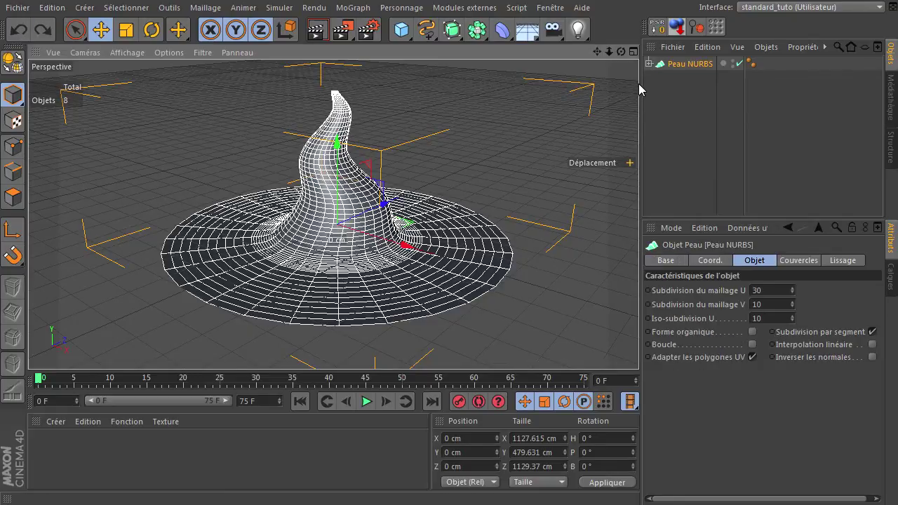
left_click(649, 64)
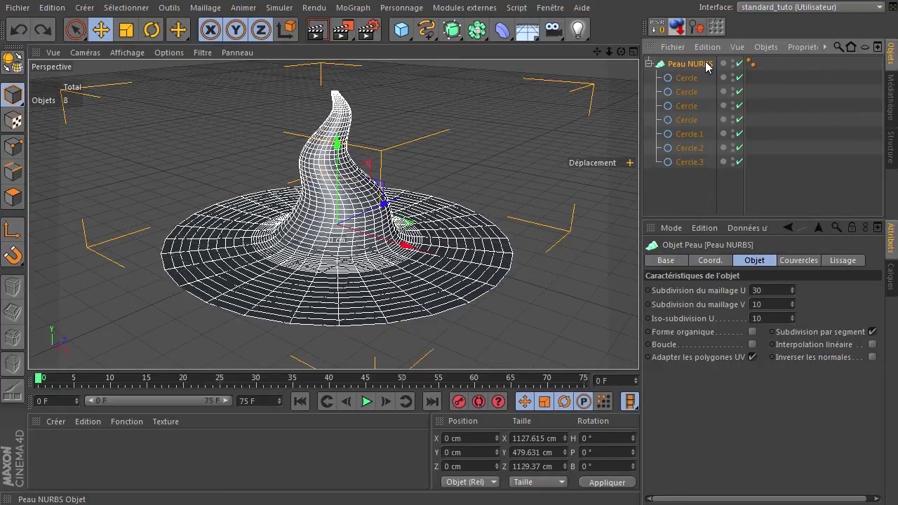
left_click(806, 262)
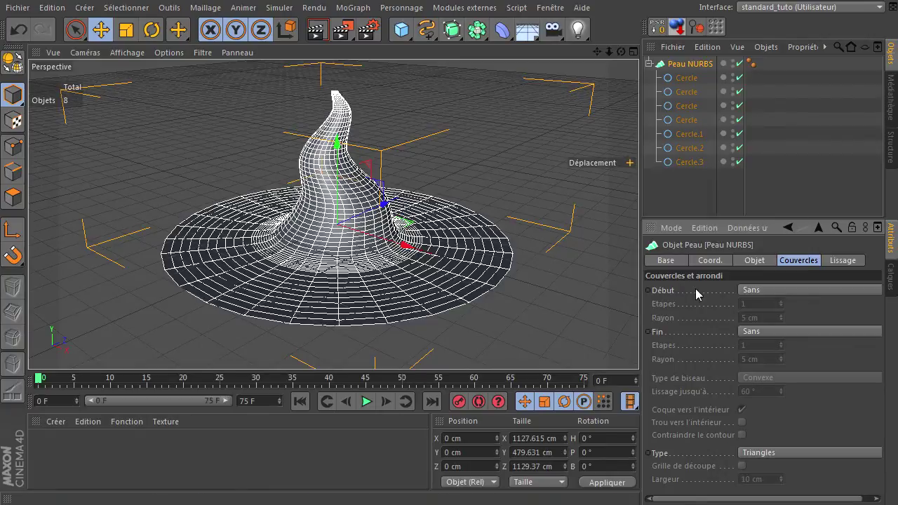
left_click(782, 292)
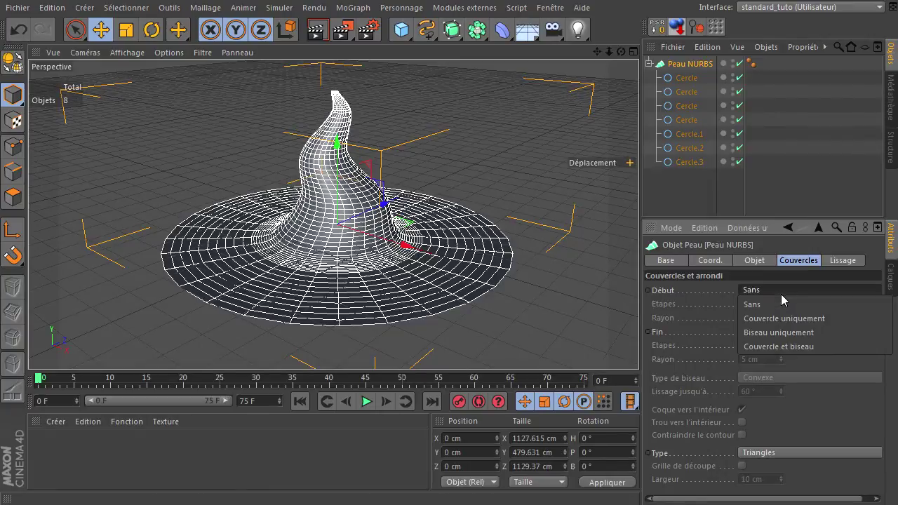
left_click(776, 348)
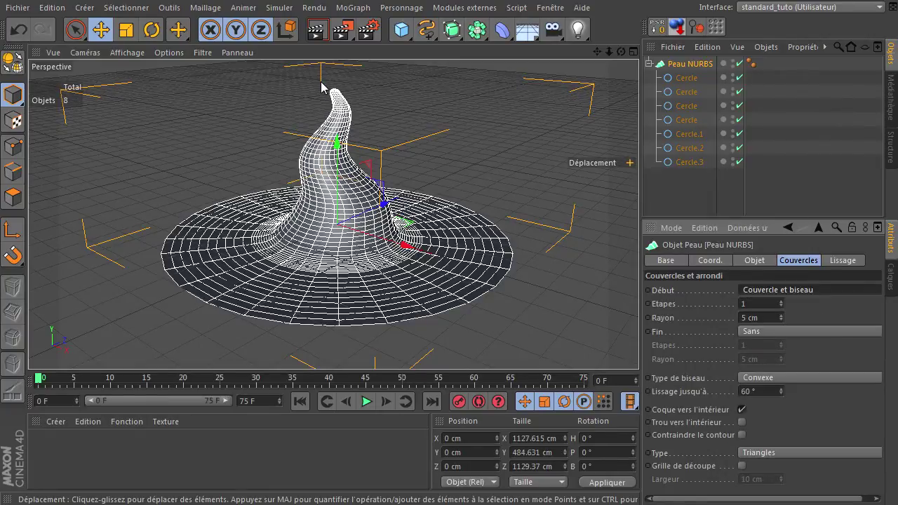
Constrain the cap bevel to the contour, with an 8 cm radius and 2 steps
scroll(330, 98, "up", 5)
scroll(344, 109, "up", 5)
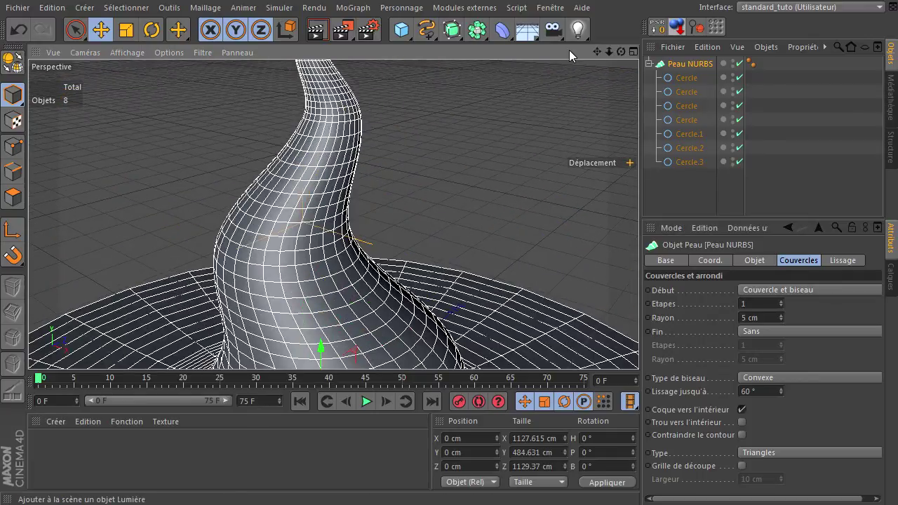
left_click_drag(597, 51, 639, 344)
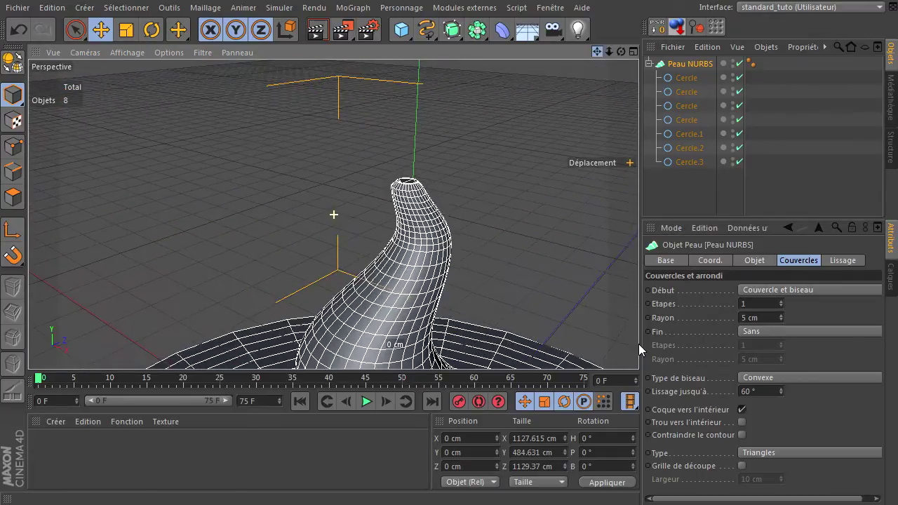
left_click_drag(608, 50, 446, 142)
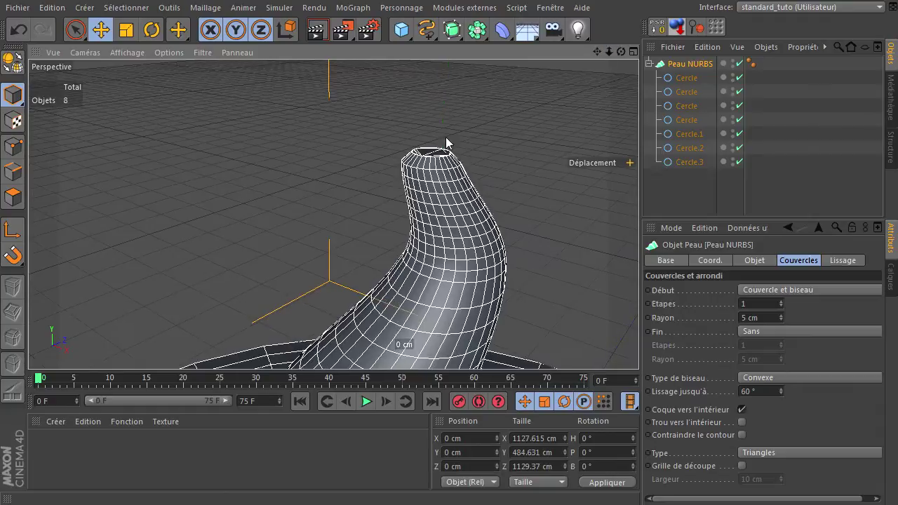
left_click_drag(743, 219, 745, 176)
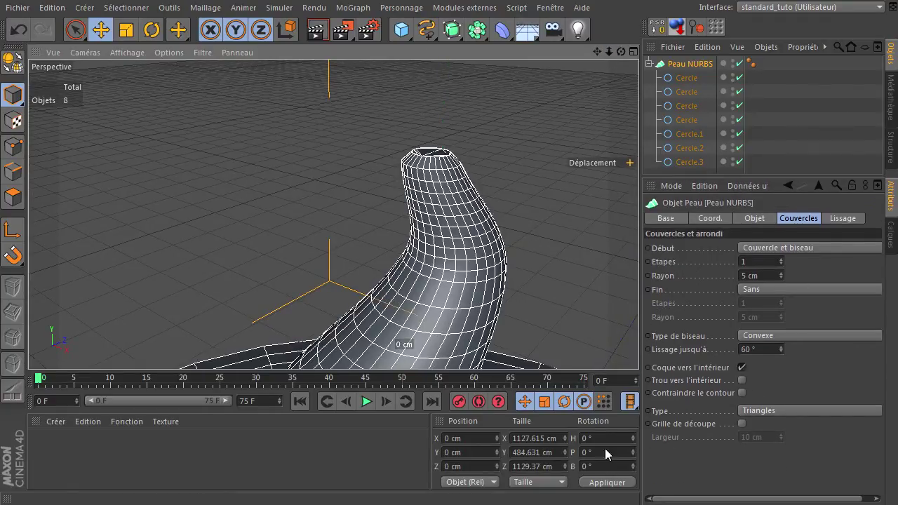
left_click(742, 393)
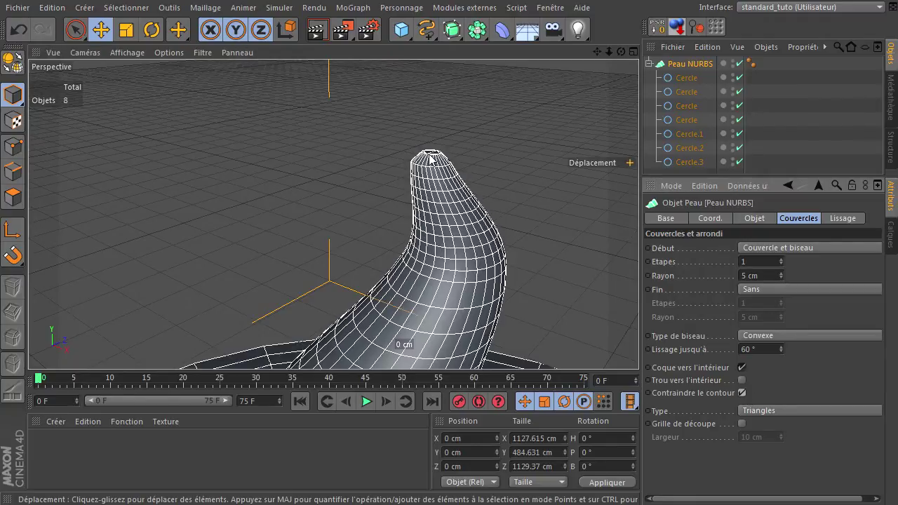
left_click(763, 275)
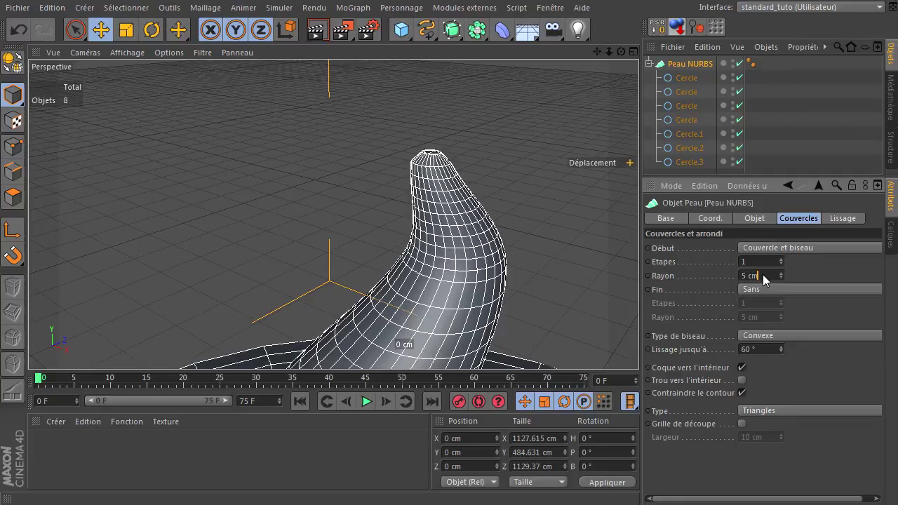
type("8")
left_click(756, 261)
type("2")
key("Return")
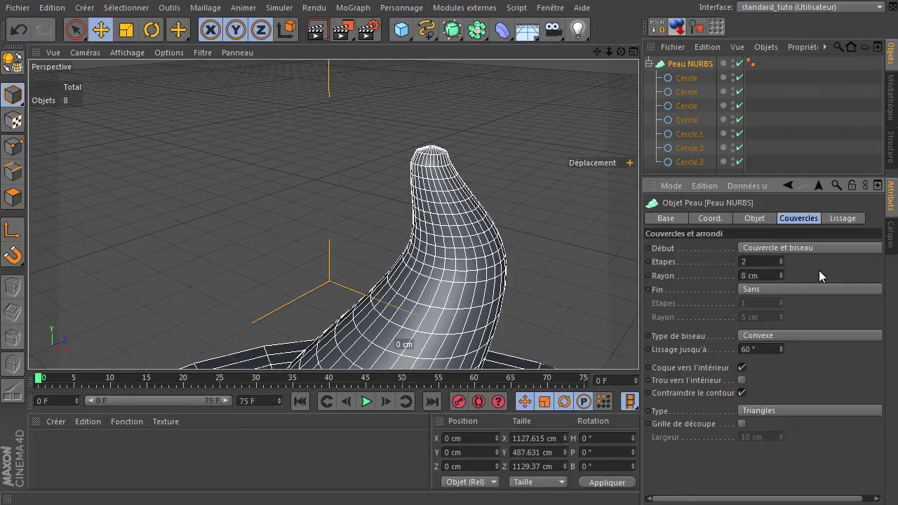
Orbit and zoom out to view the whole rounded hat
left_click_drag(621, 51, 639, 344)
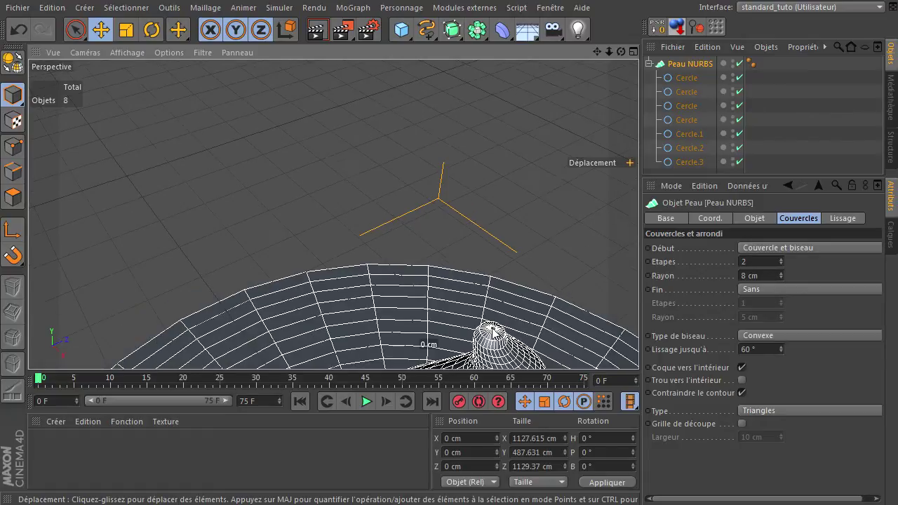
left_click_drag(597, 51, 638, 344)
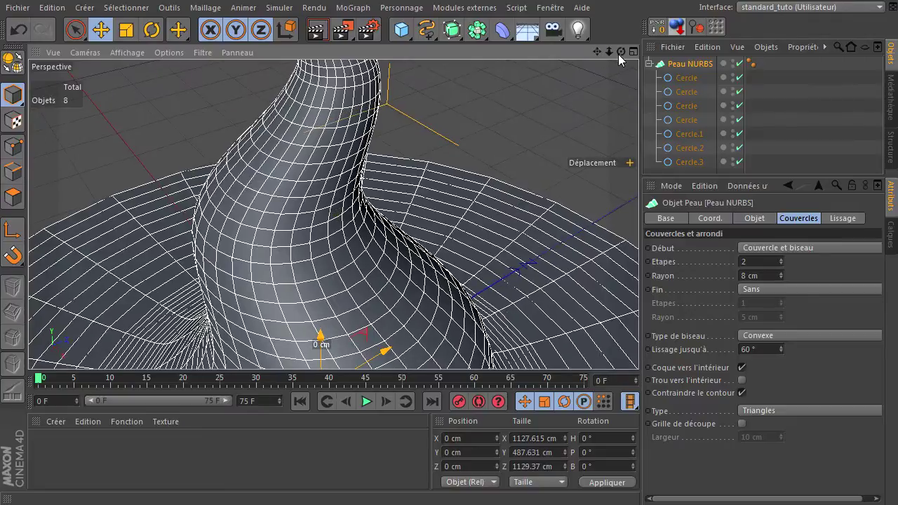
left_click_drag(619, 54, 637, 345)
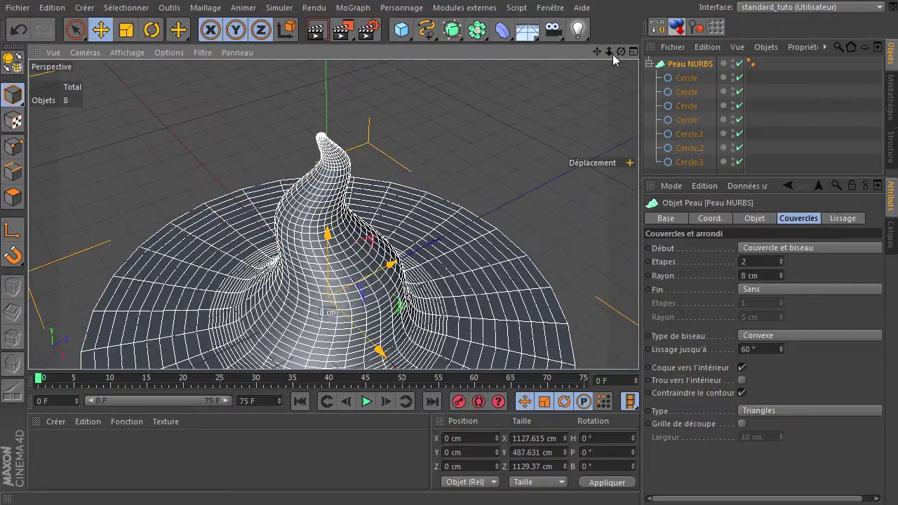
left_click_drag(613, 54, 639, 344)
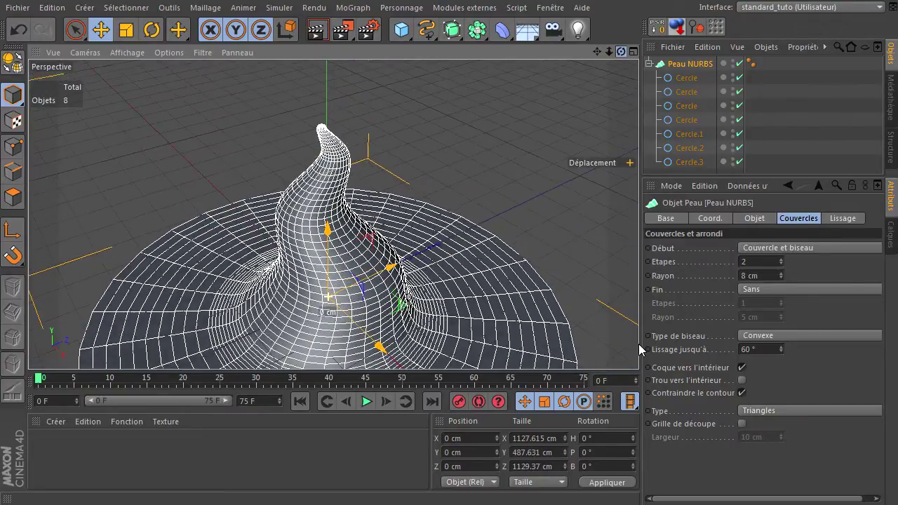
Convert the Peau NURBS loft into an editable polygon copy with Convertir en objet
left_click(649, 64)
left_click(649, 64)
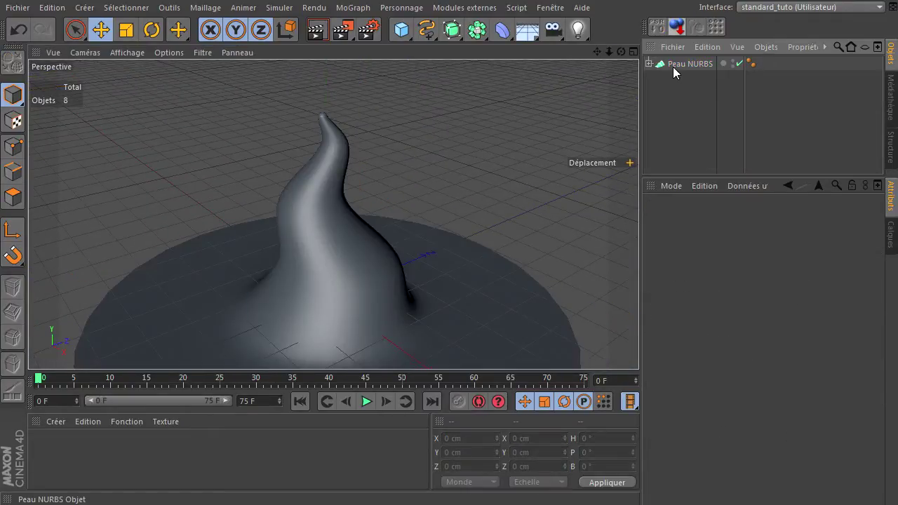
left_click(697, 64)
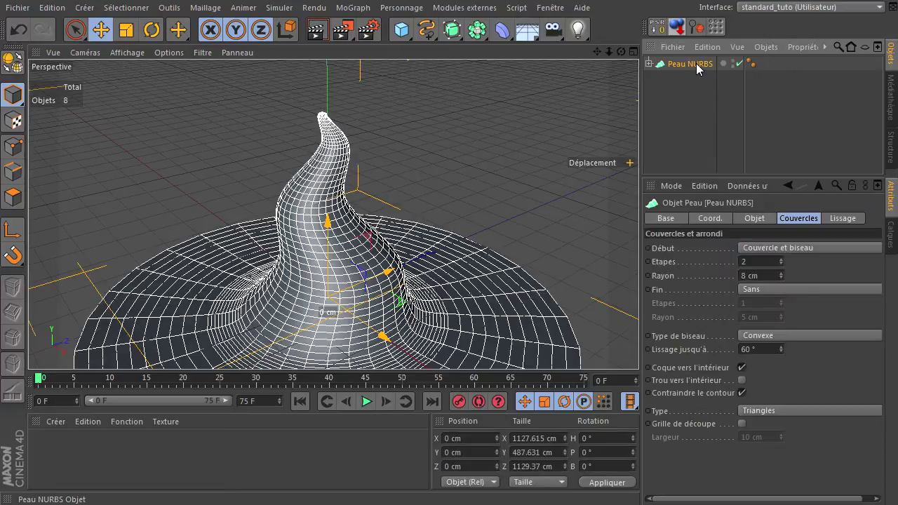
right_click(697, 66)
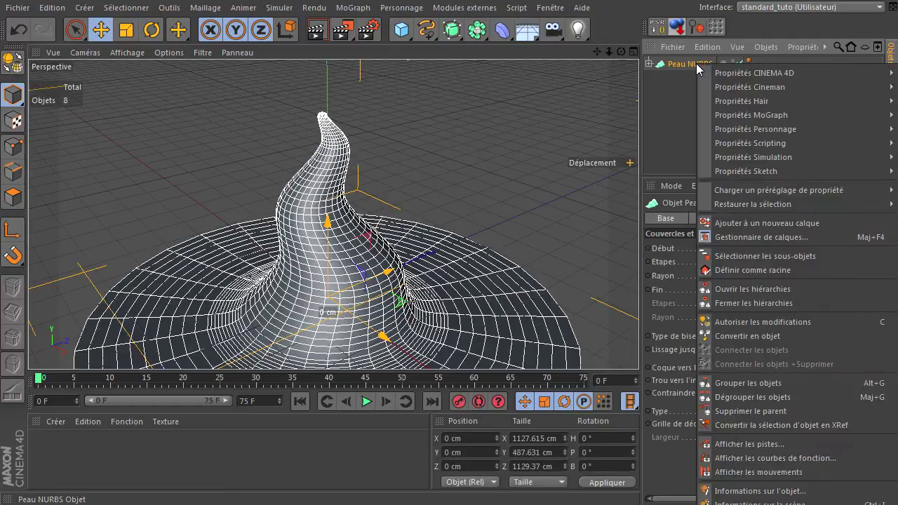
left_click(751, 336)
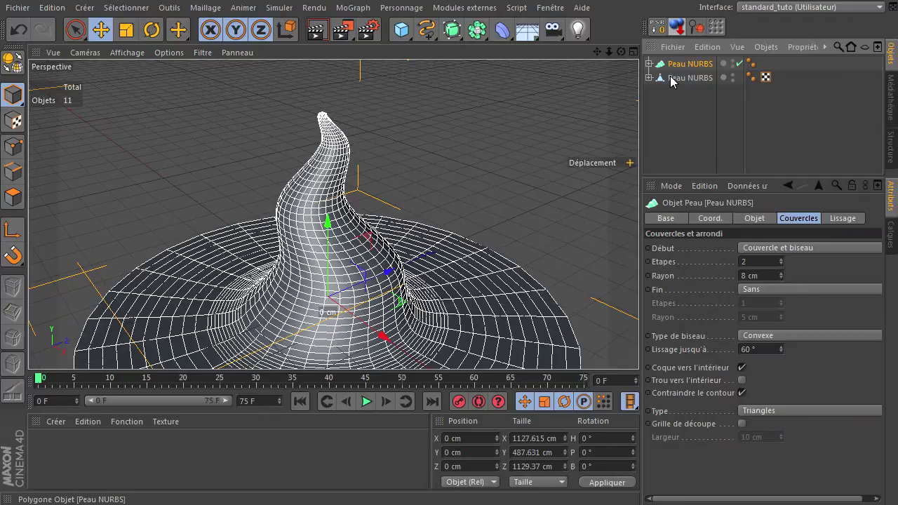
left_click_drag(609, 51, 640, 354)
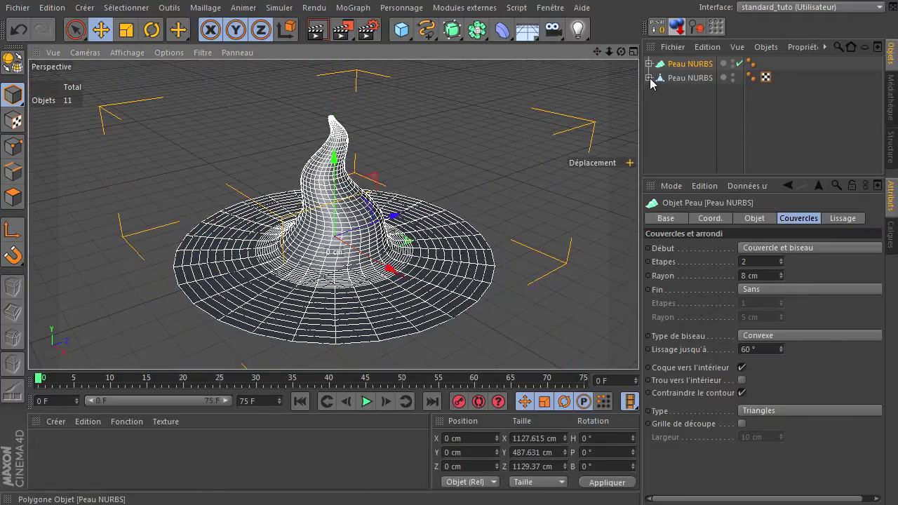
Expand the copy to reveal Arrondi and Couvercle 1, and disable the original loft
left_click(650, 78)
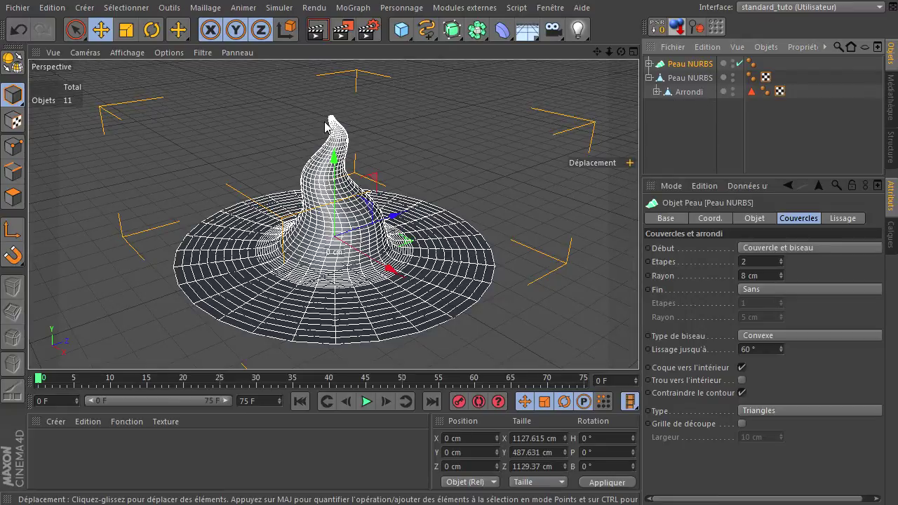
left_click(657, 92)
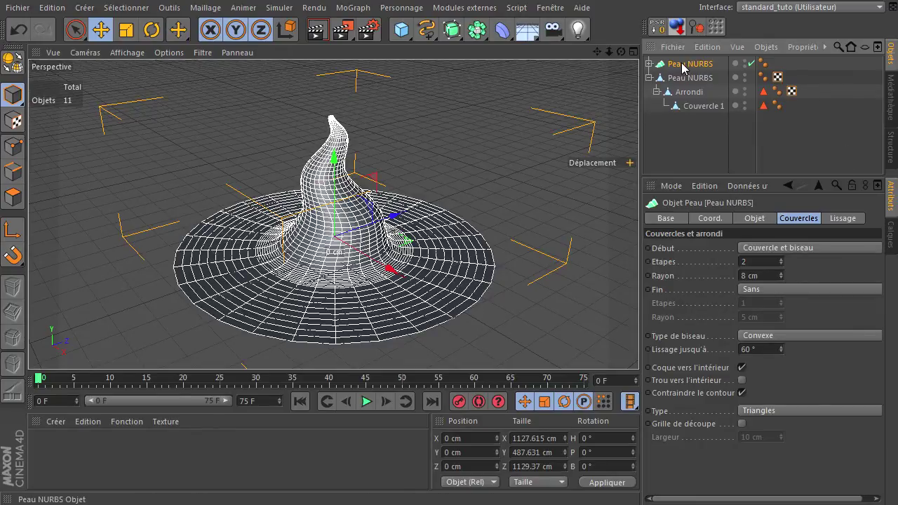
left_click(749, 64)
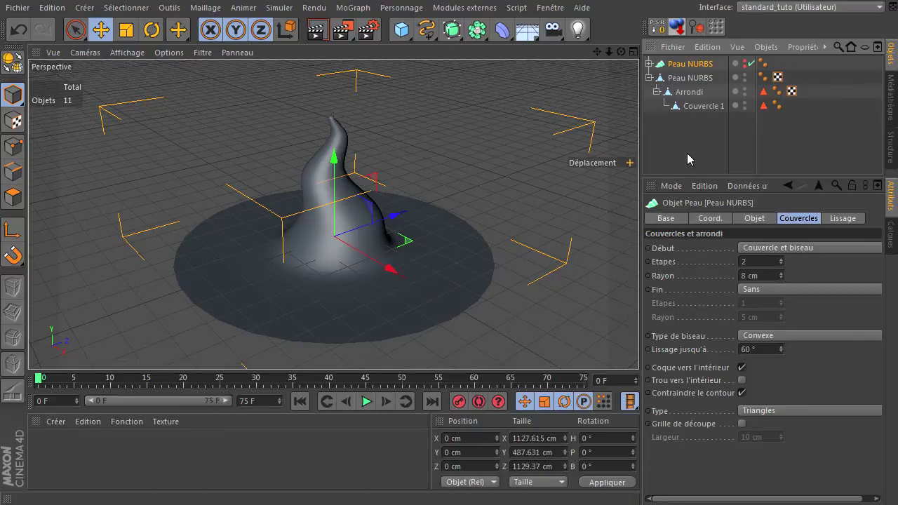
Merge the hat copy, Arrondi and Couvercle 1 with Connecter les objets +Supprimer
left_click(685, 78)
left_click(692, 93)
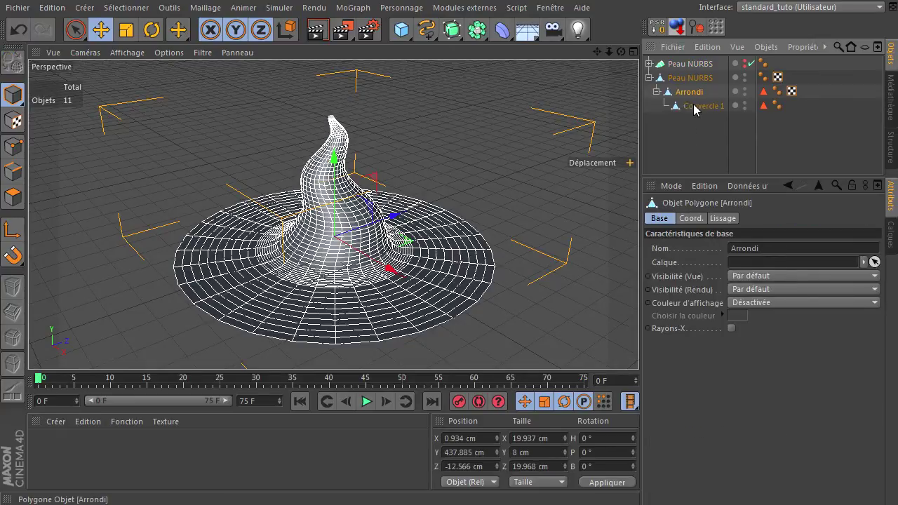
left_click(695, 107)
left_click_drag(675, 156, 695, 82)
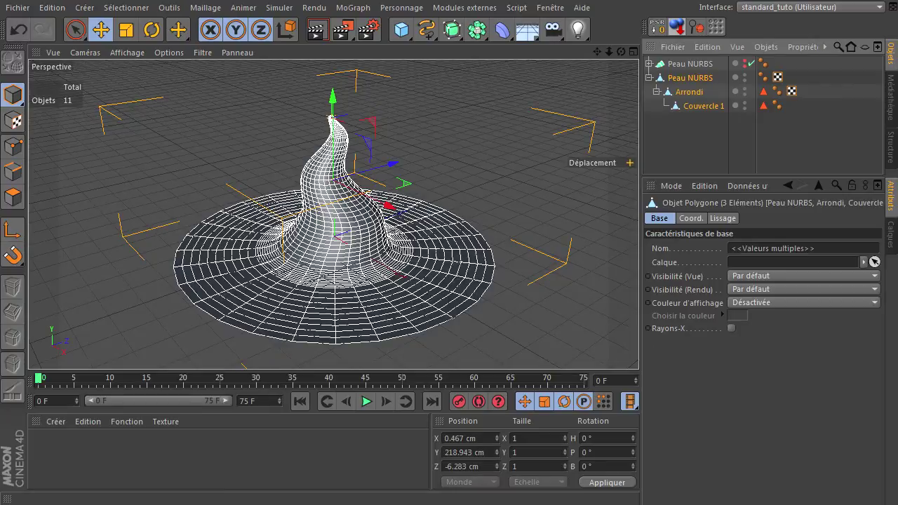
right_click(694, 83)
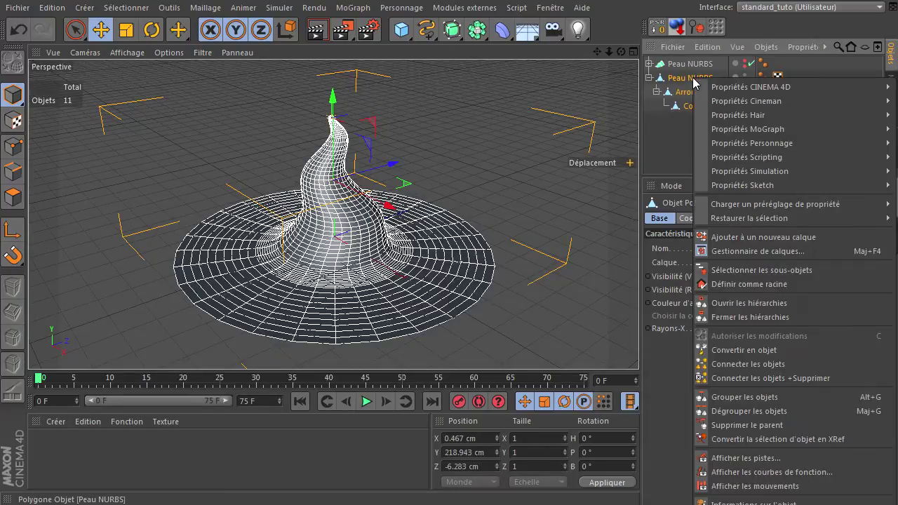
left_click(749, 380)
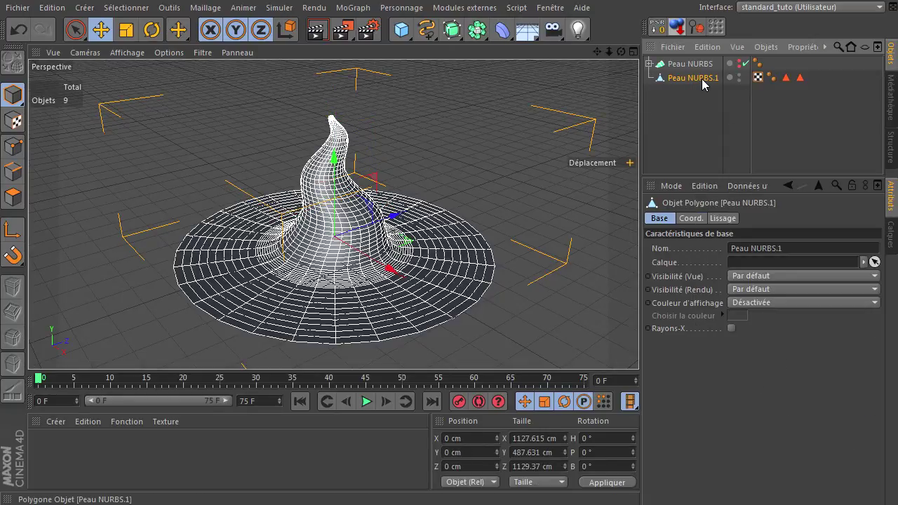
Delete both polygon-selection tags from the merged Peau NURBS.1 and select it
left_click(787, 79)
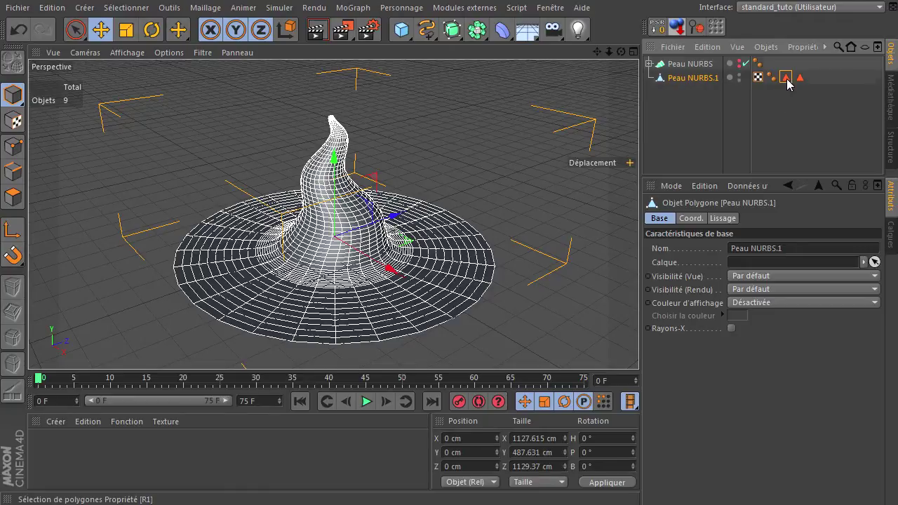
left_click(800, 78)
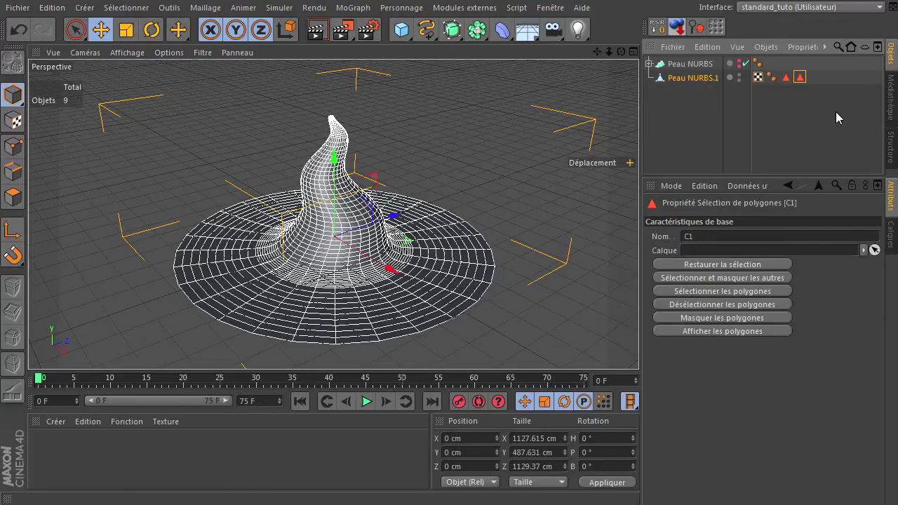
key("Delete")
left_click(787, 78)
key("Delete")
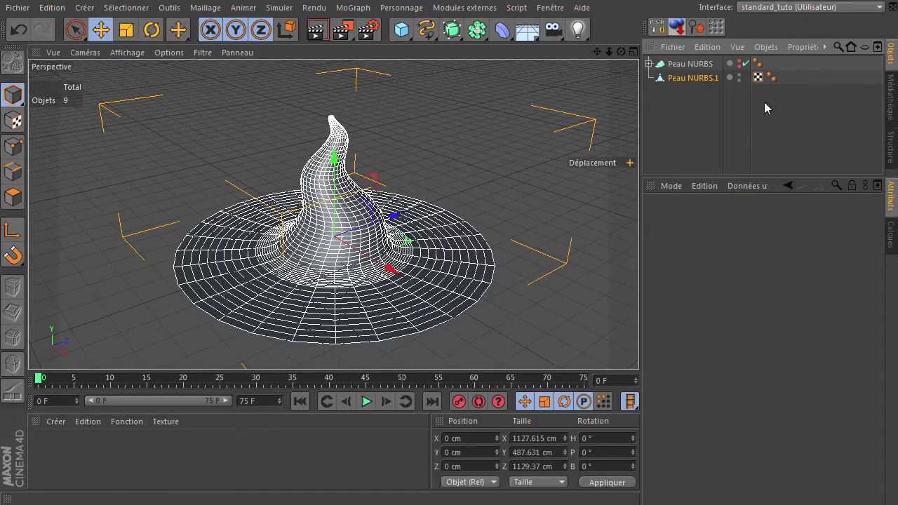
left_click(693, 80)
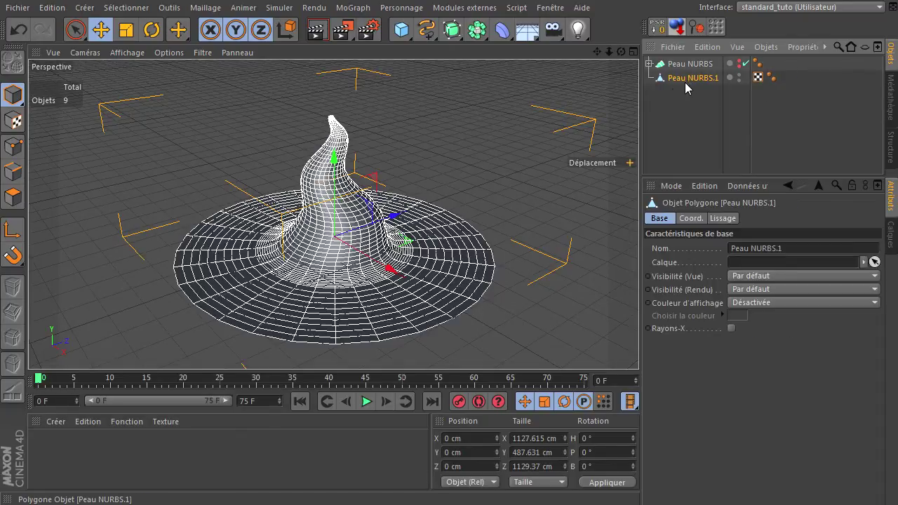
Select all points of Peau NURBS.1 and run Optimiser, cutting 1885 points to 1827
left_click(14, 148)
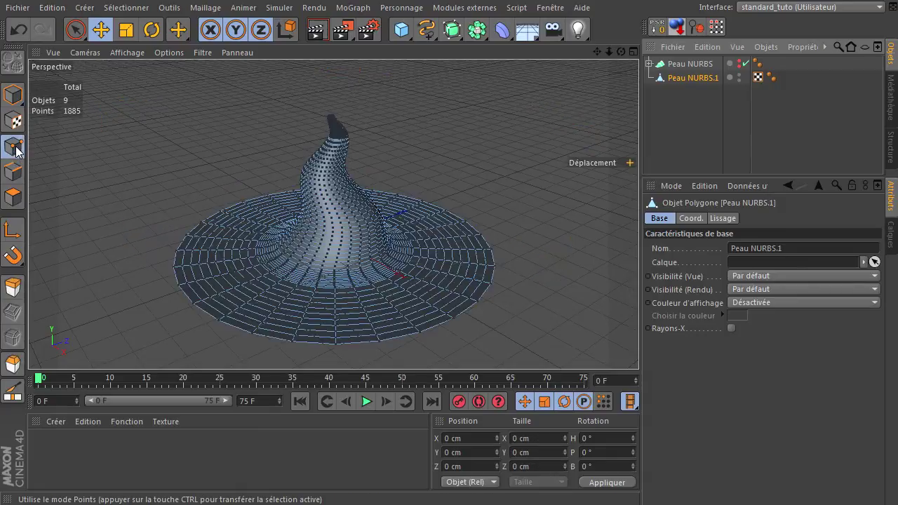
left_click(430, 282)
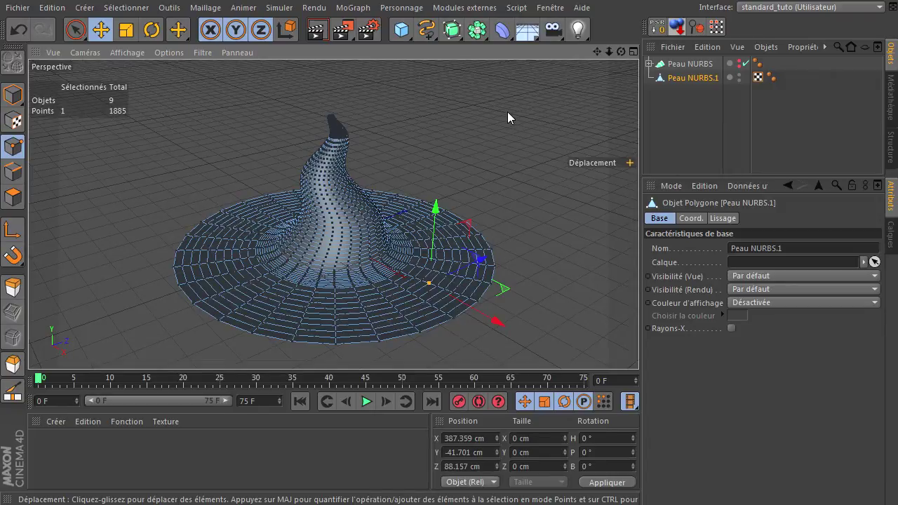
key("ctrl+a")
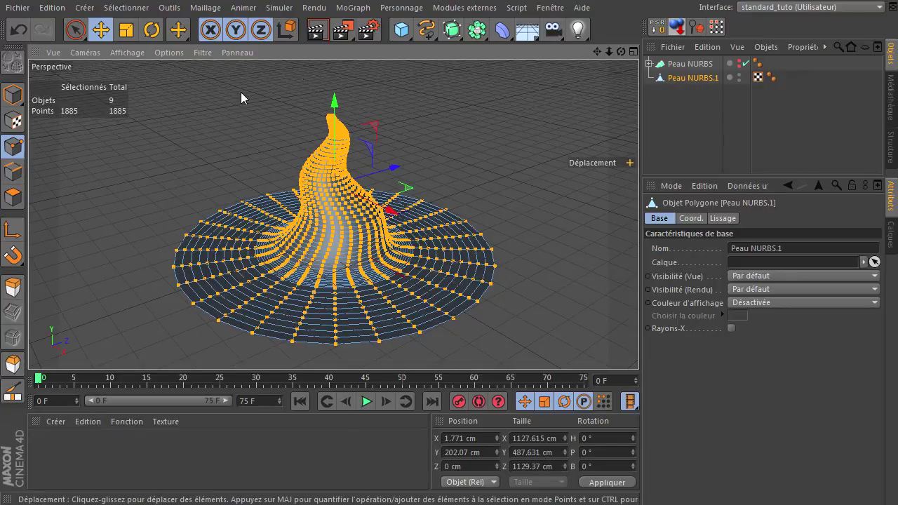
right_click(275, 71)
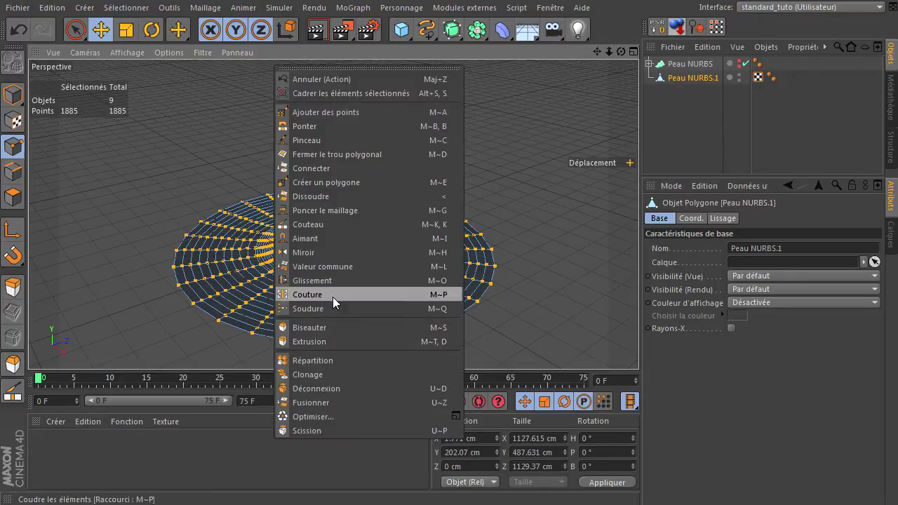
left_click(306, 417)
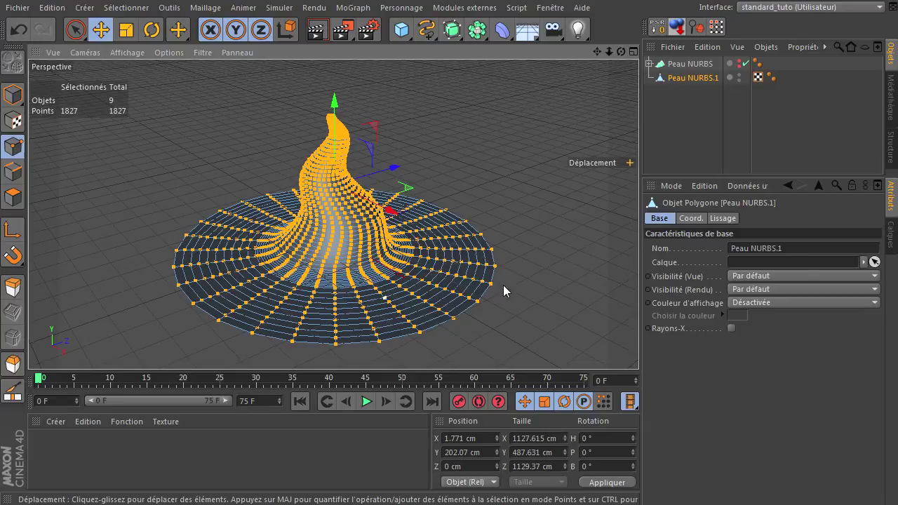
left_click(504, 146)
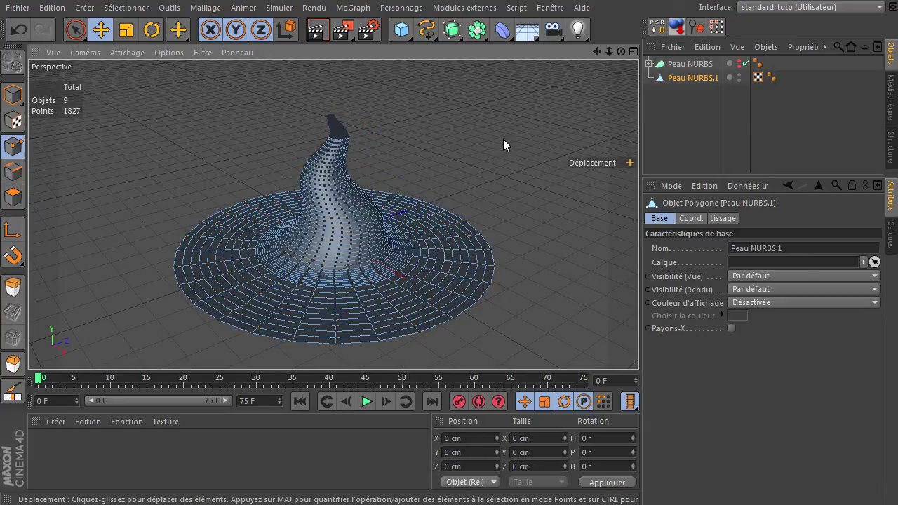
left_click(13, 93)
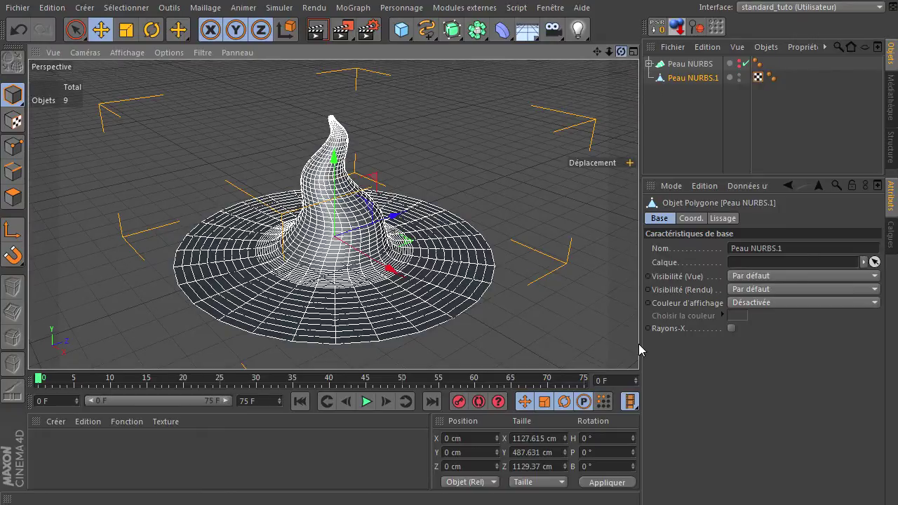
left_click_drag(639, 344, 639, 344, "alt")
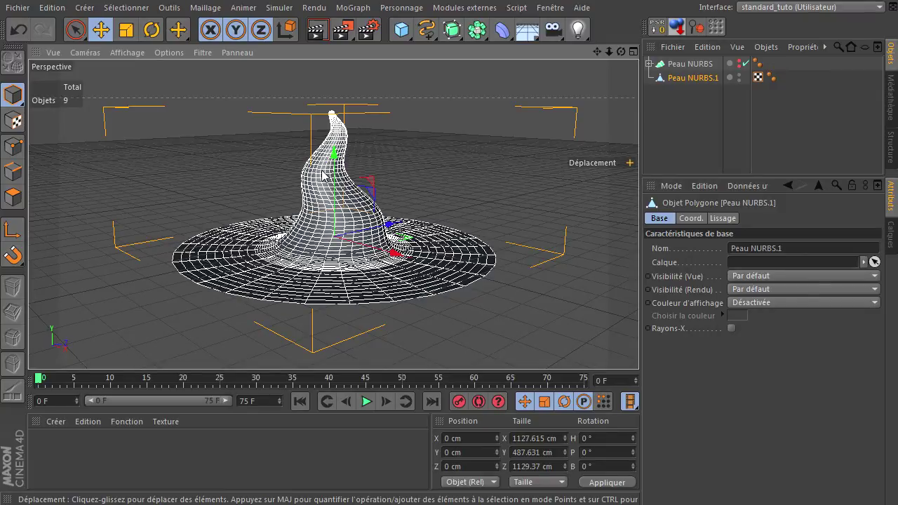
Switch to Polygon mode and pick Pinceau from Maillage > Outils de transformation
left_click(210, 8)
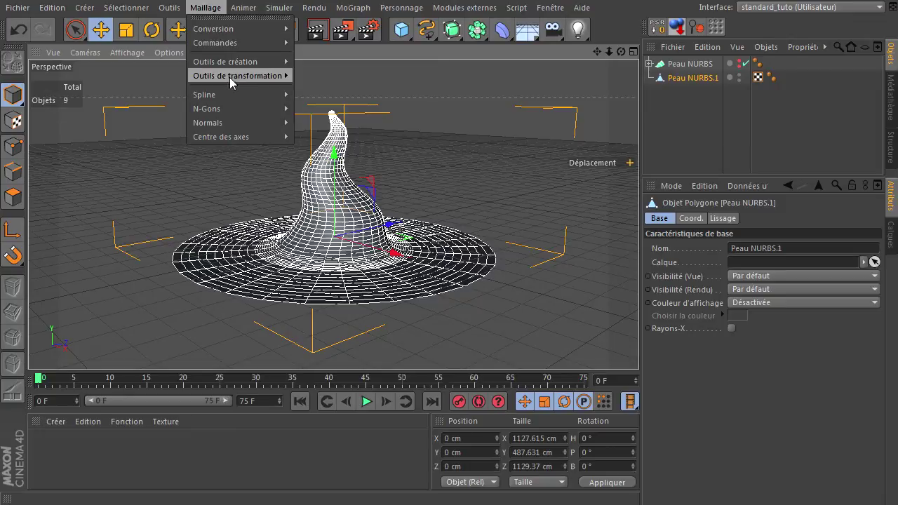
mouse_move(237, 76)
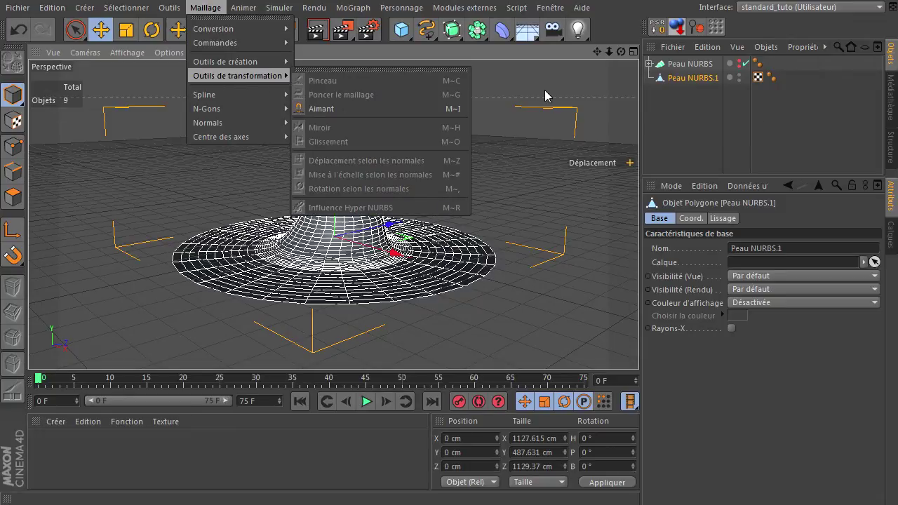
left_click(13, 200)
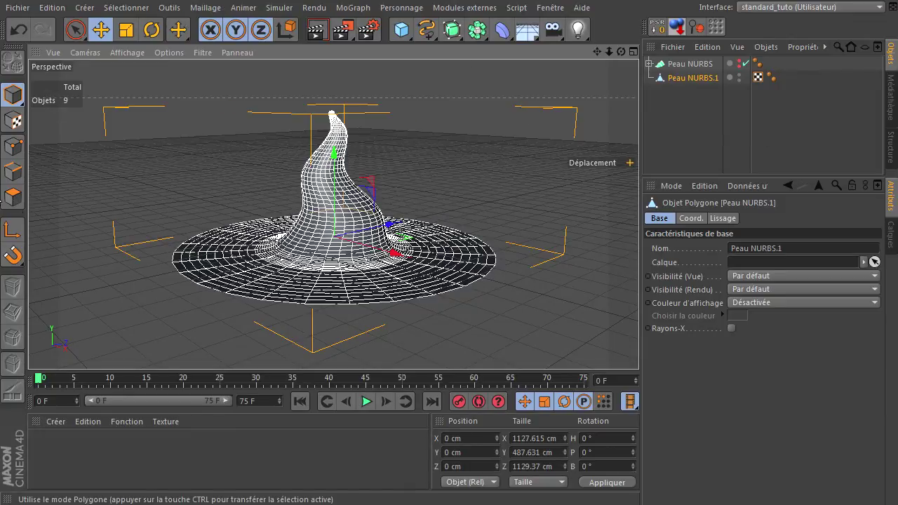
left_click(13, 199)
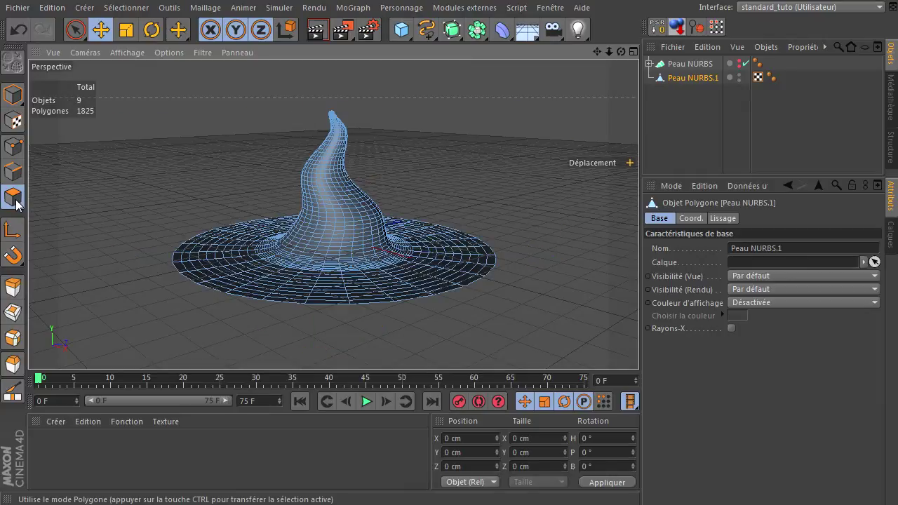
left_click(205, 8)
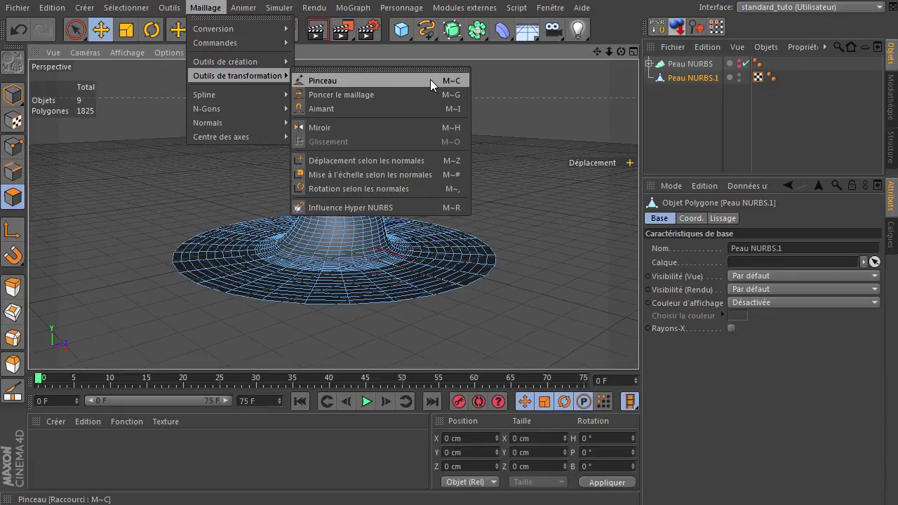
left_click(430, 82)
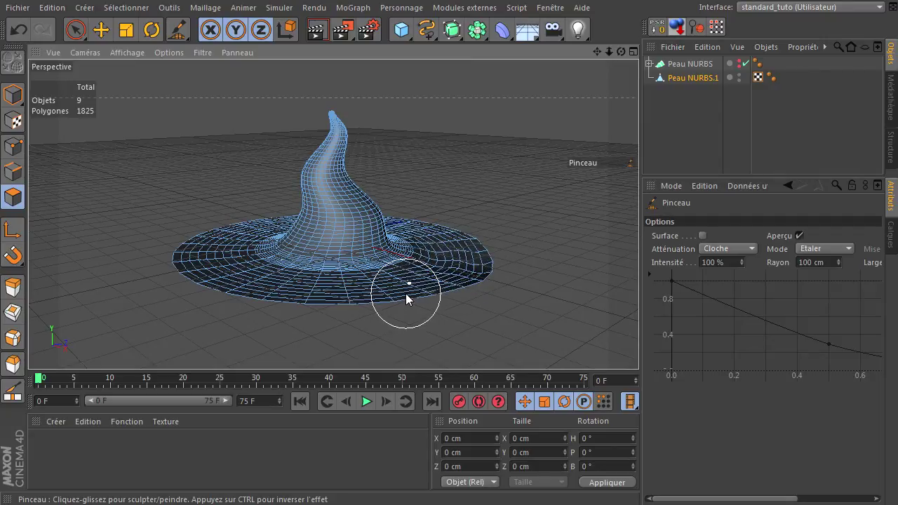
Smear the brim's front and left edges with the Etaler brush into drooping waves
mouse_move(320, 297)
left_mouse_down()
mouse_move(320, 311)
mouse_move(232, 291)
mouse_move(235, 278)
left_mouse_up()
left_click_drag(196, 245, 191, 250)
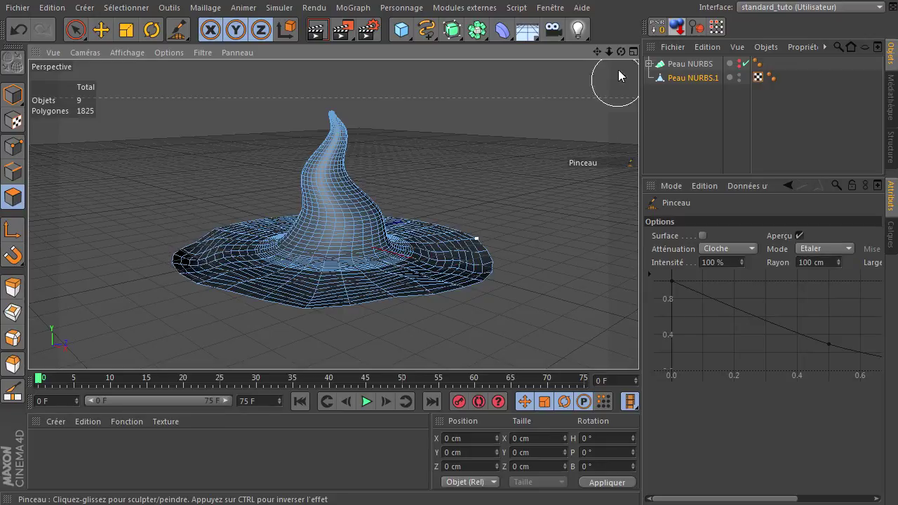
mouse_move(621, 52)
left_mouse_down()
mouse_move(639, 344)
mouse_move(498, 144)
left_mouse_up()
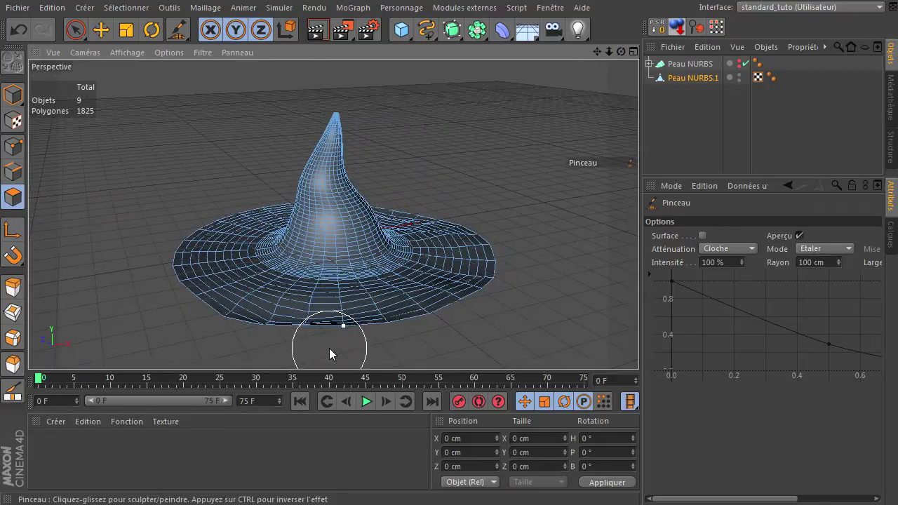
left_click_drag(312, 329, 311, 325)
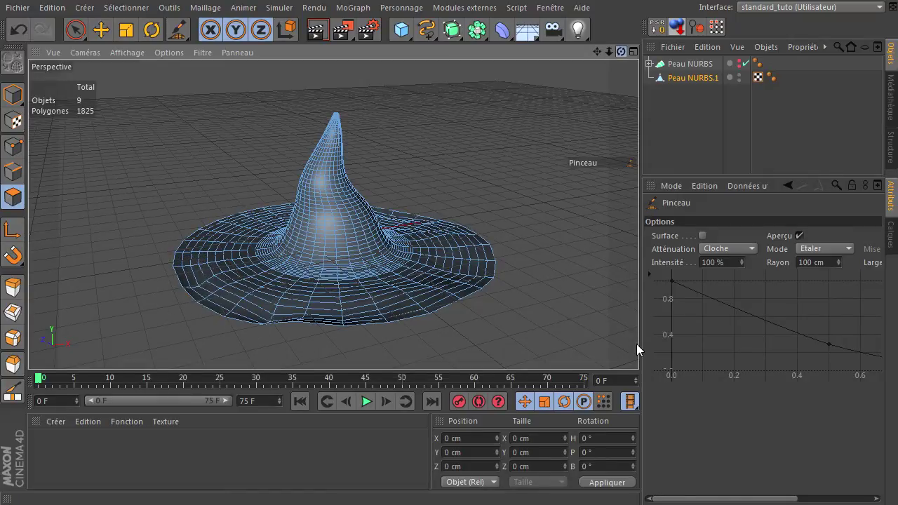
left_click_drag(637, 348, 639, 344, "alt")
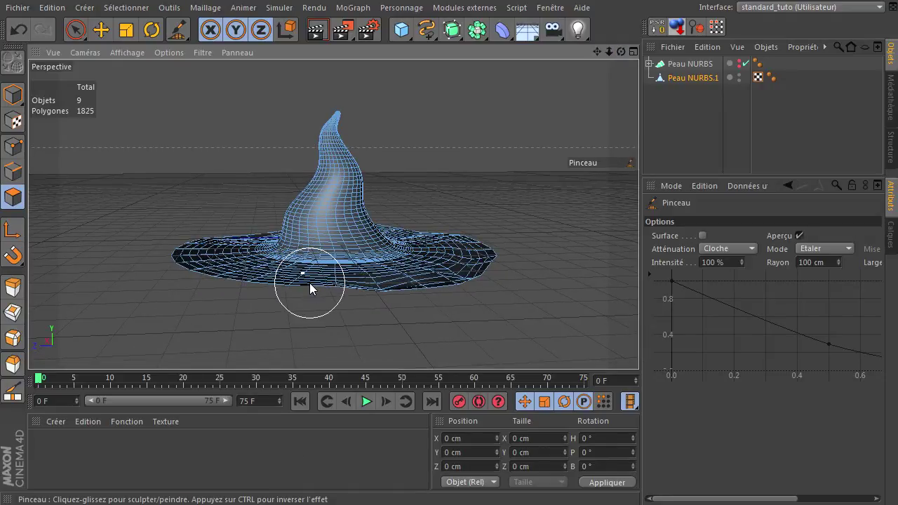
left_click_drag(639, 344, 587, 102, "alt")
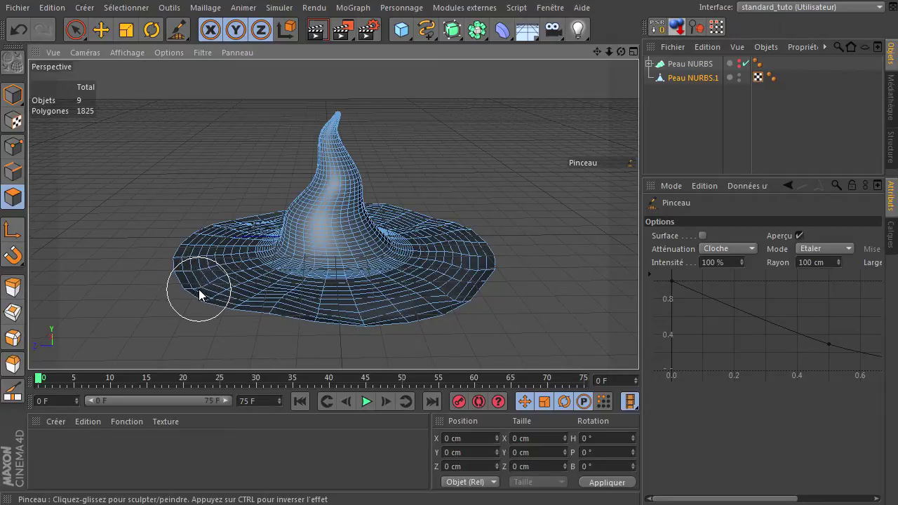
left_click_drag(620, 51, 635, 338)
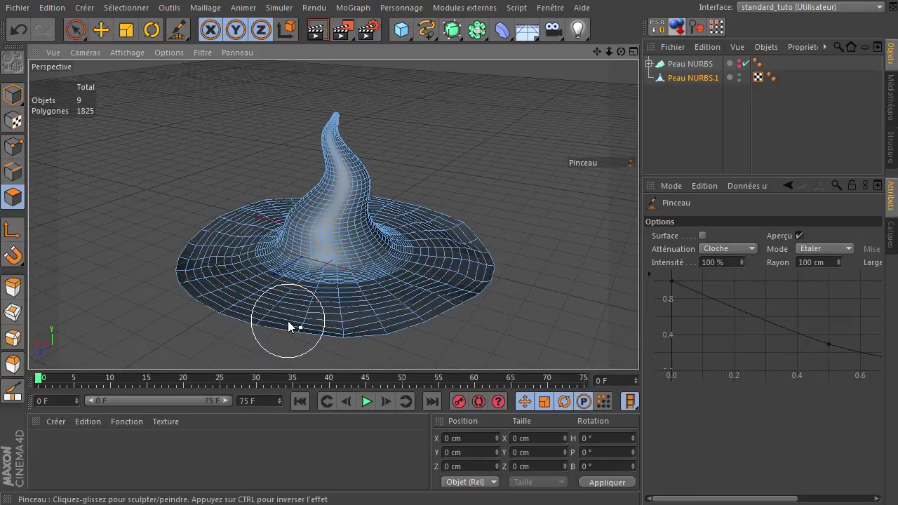
mouse_move(289, 315)
left_mouse_down()
mouse_move(230, 312)
mouse_move(194, 288)
mouse_move(231, 273)
mouse_move(376, 303)
mouse_move(423, 279)
left_mouse_up()
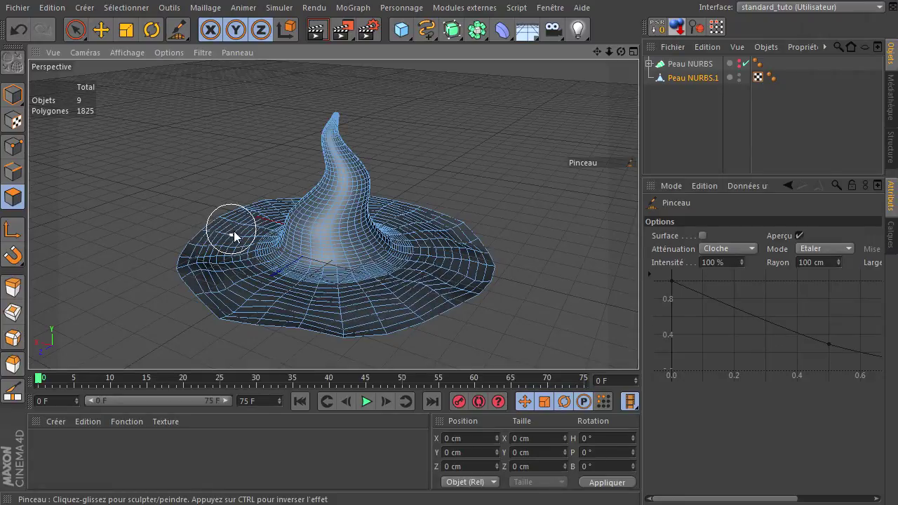
Brush the cone's tip and flanks into a wavier, curling S-shaped spire
mouse_move(621, 51)
left_mouse_down()
mouse_move(630, 347)
mouse_move(639, 344)
left_mouse_up()
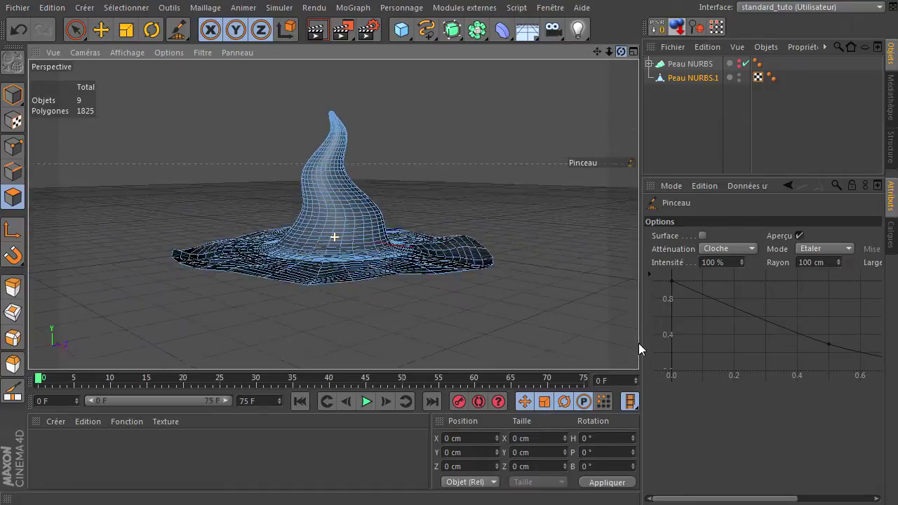
left_click_drag(639, 343, 641, 343)
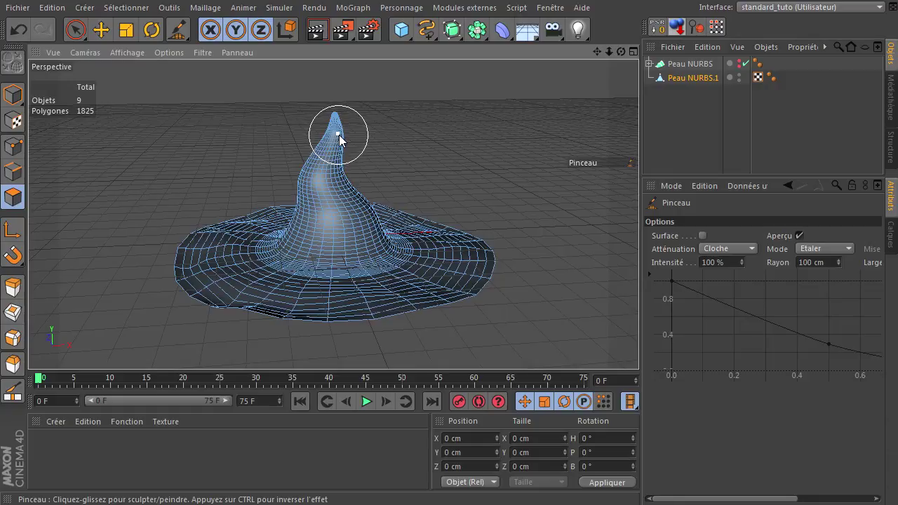
mouse_move(347, 166)
left_mouse_down()
mouse_move(360, 206)
mouse_move(307, 195)
mouse_move(300, 214)
mouse_move(315, 170)
left_mouse_up()
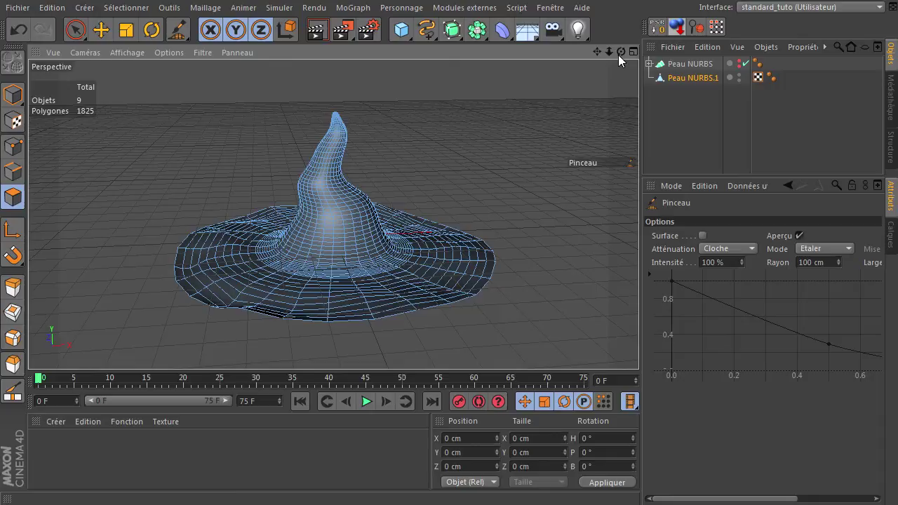
left_click_drag(620, 52, 639, 344)
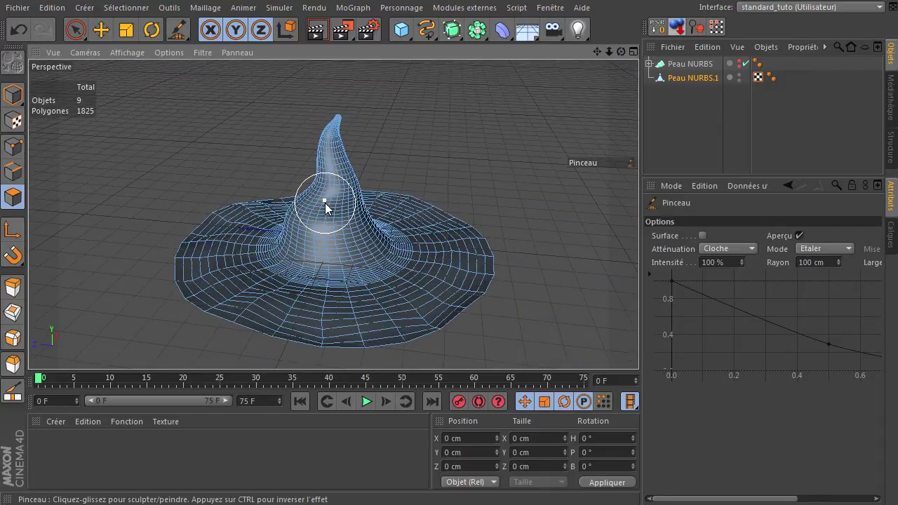
mouse_move(317, 200)
left_mouse_down()
mouse_move(345, 195)
mouse_move(287, 245)
mouse_move(327, 222)
left_mouse_up()
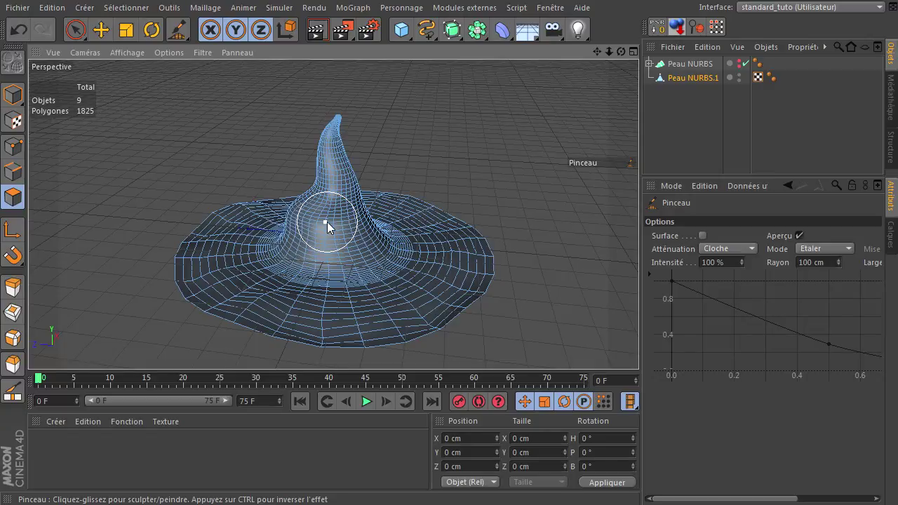
mouse_move(621, 51)
left_mouse_down()
mouse_move(632, 344)
mouse_move(534, 380)
left_mouse_up()
mouse_move(306, 246)
left_mouse_down()
mouse_move(292, 211)
mouse_move(320, 167)
mouse_move(325, 136)
left_mouse_up()
mouse_move(621, 51)
left_mouse_down()
mouse_move(624, 349)
mouse_move(638, 344)
left_mouse_up()
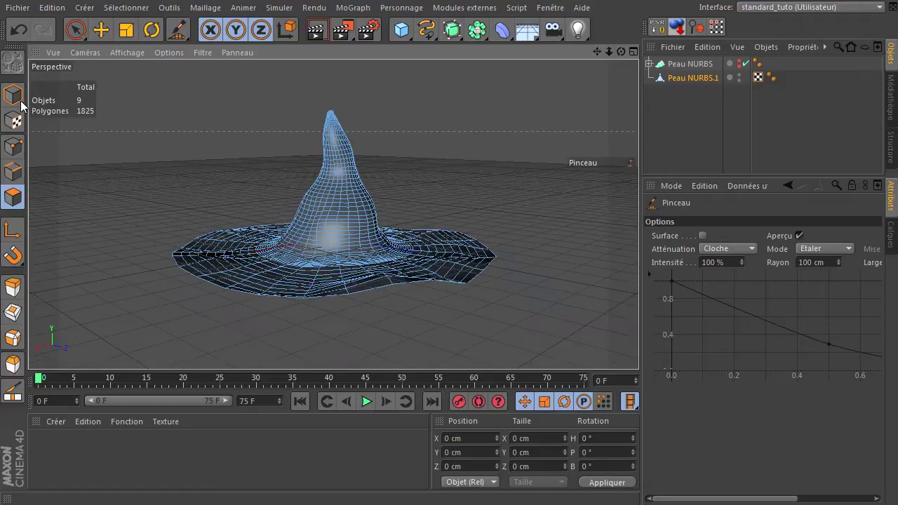
Return to Model mode, render a quick Ctrl+R preview, then orbit to look down
left_click(13, 94)
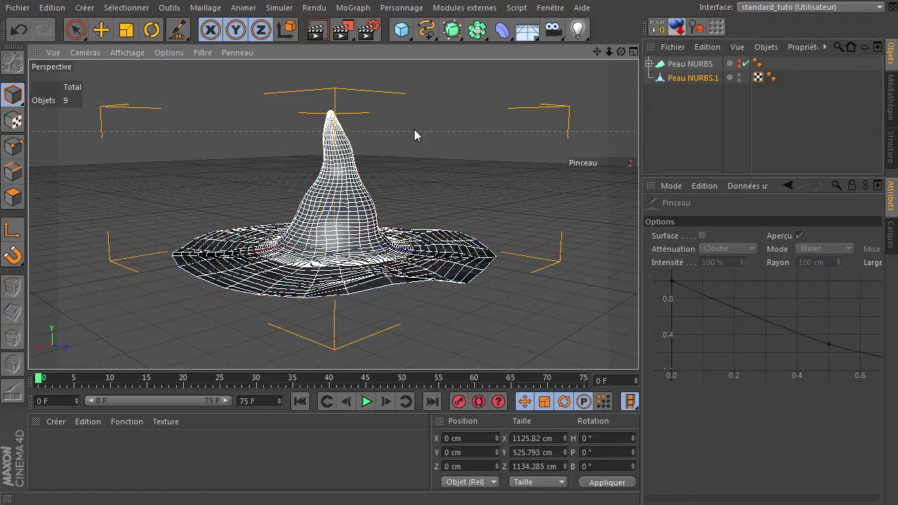
left_click(318, 29)
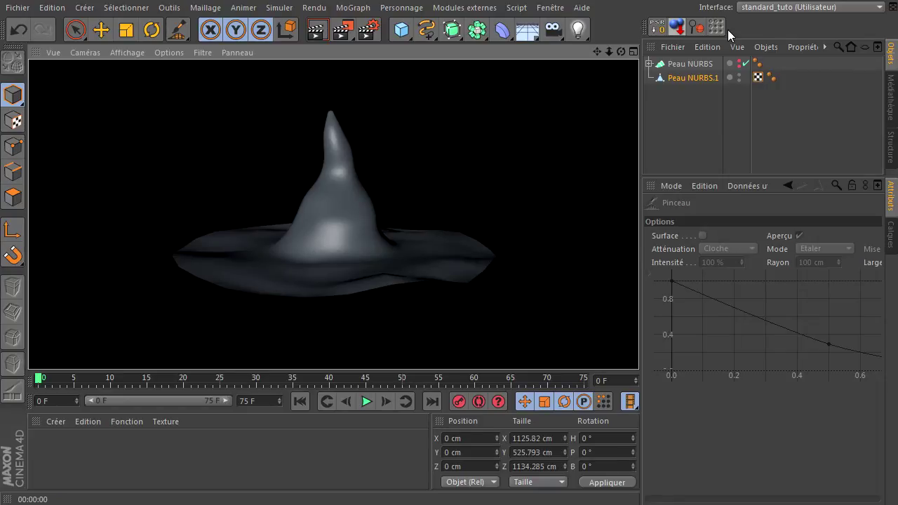
left_click(681, 122)
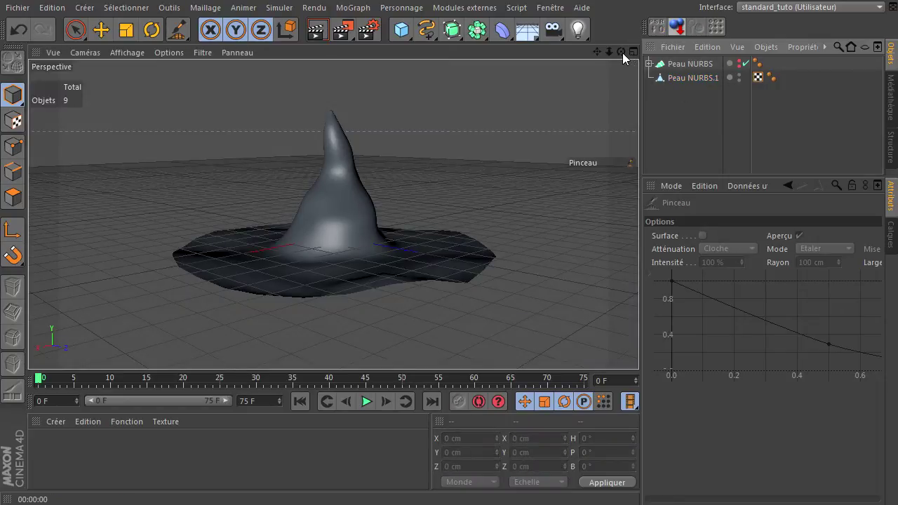
left_click_drag(622, 52, 222, 306)
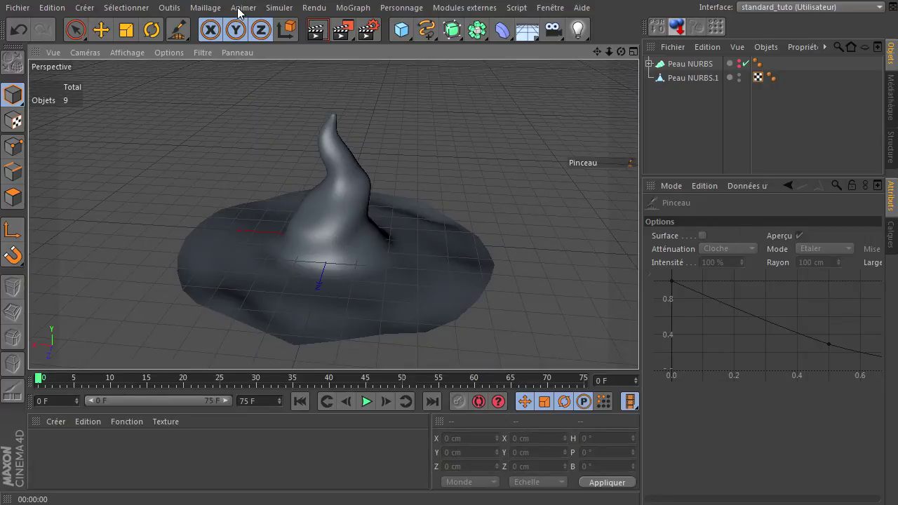
Add a NURBS Tissu from Simuler > Tissu with Subdivisions 0, then select Peau NURBS.1
left_click(280, 9)
mouse_move(280, 29)
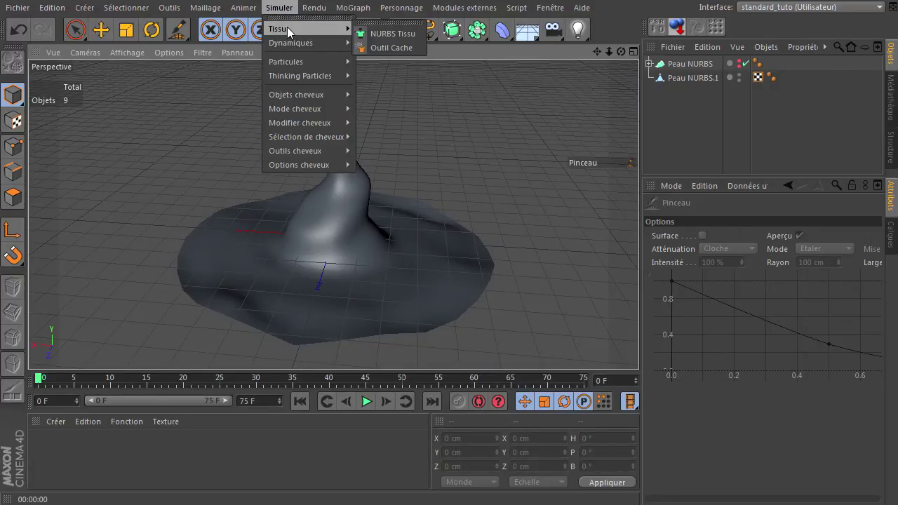
left_click(372, 33)
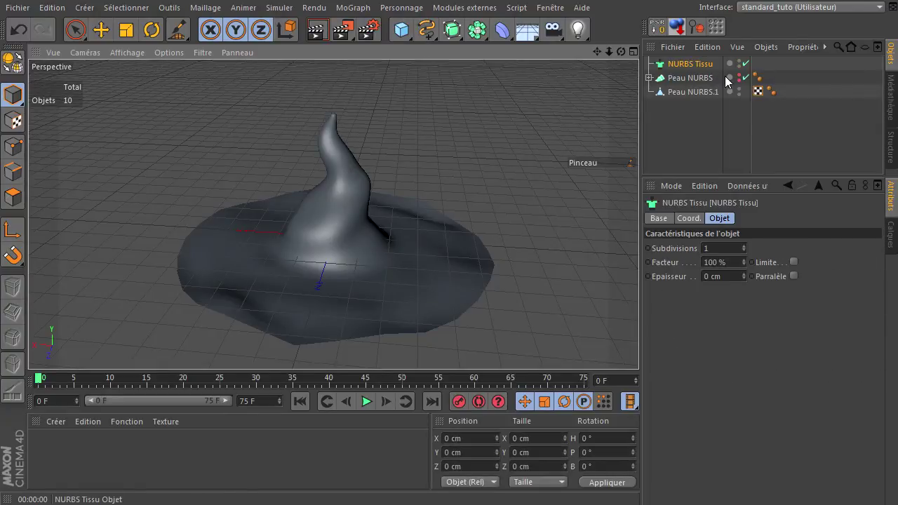
left_click(726, 249)
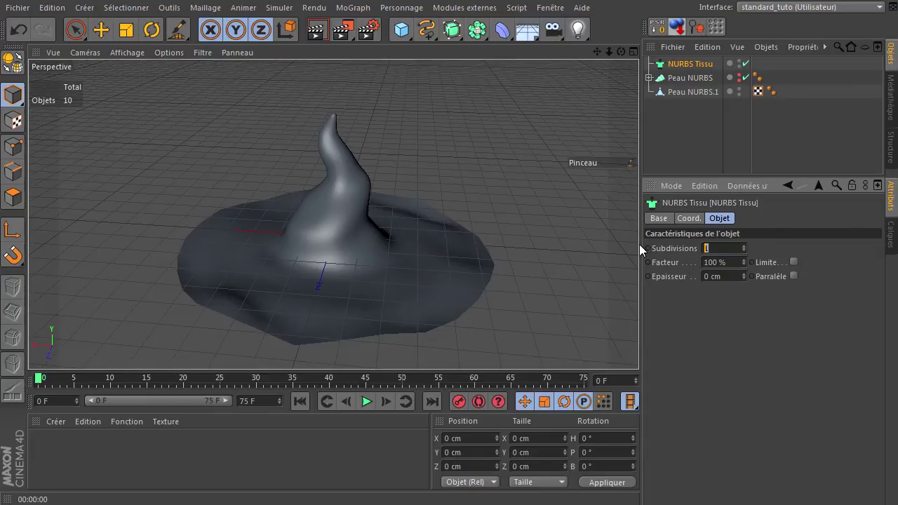
type("0")
left_click(702, 93)
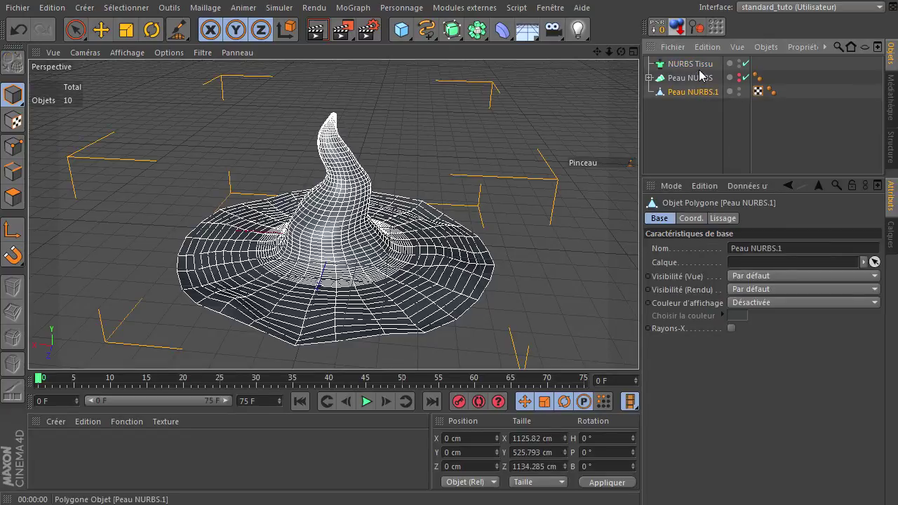
Nest Peau NURBS.1 under NURBS Tissu and set its Epaisseur to 10 cm
left_click_drag(693, 92, 703, 66)
left_click(701, 64)
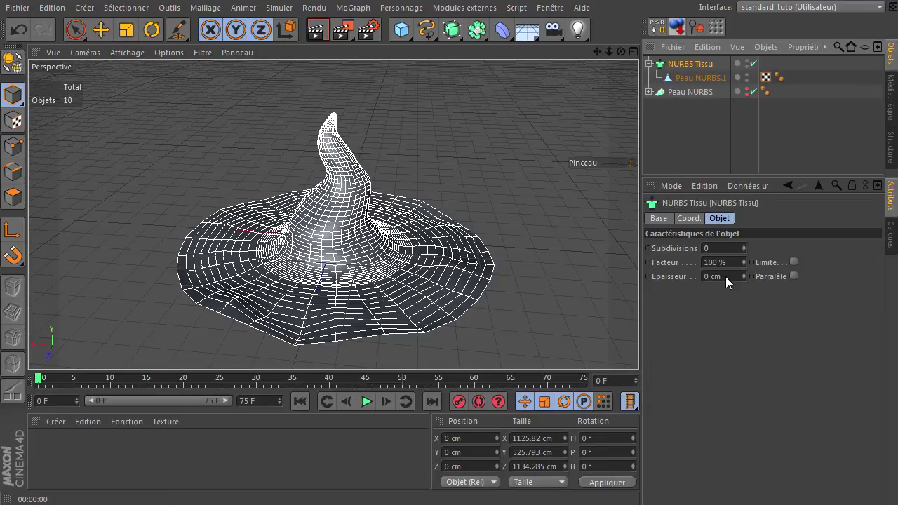
left_click(726, 277)
type("10")
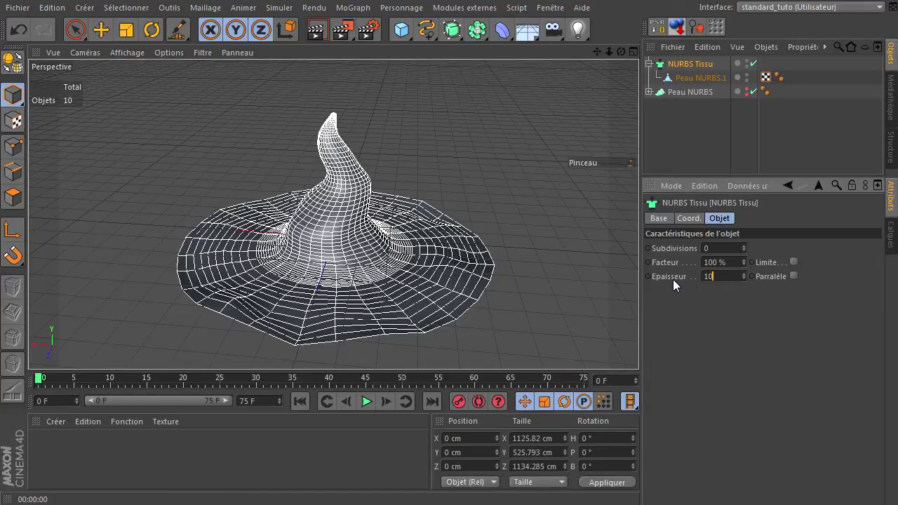
key("Return")
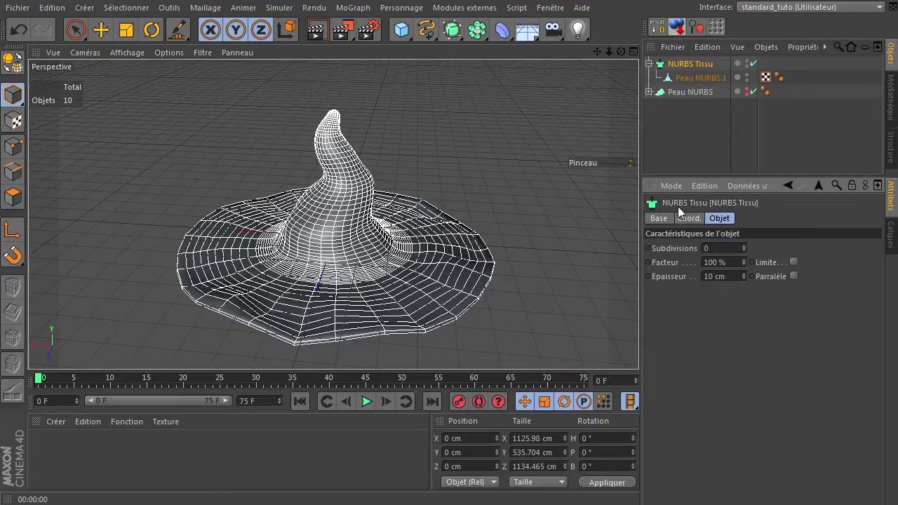
Orbit and zoom the view, then render a quick preview of the thickened hat
left_click_drag(622, 52, 639, 344)
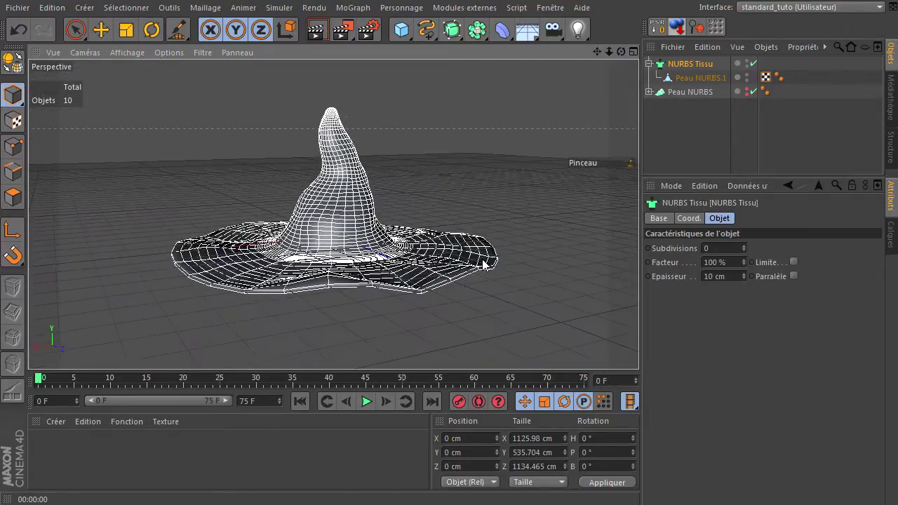
scroll(428, 279, "up", 3)
scroll(427, 279, "up", 3)
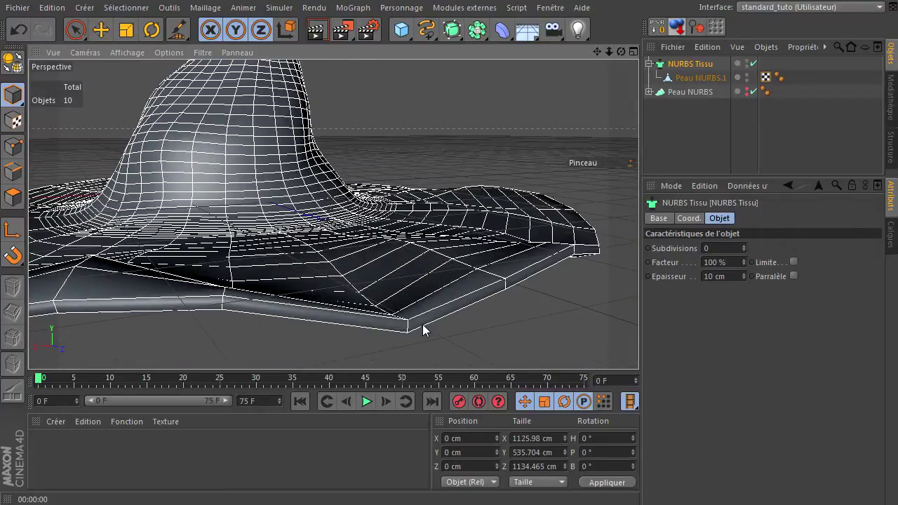
scroll(424, 330, "down", 3)
scroll(401, 311, "down", 3)
left_click(317, 30)
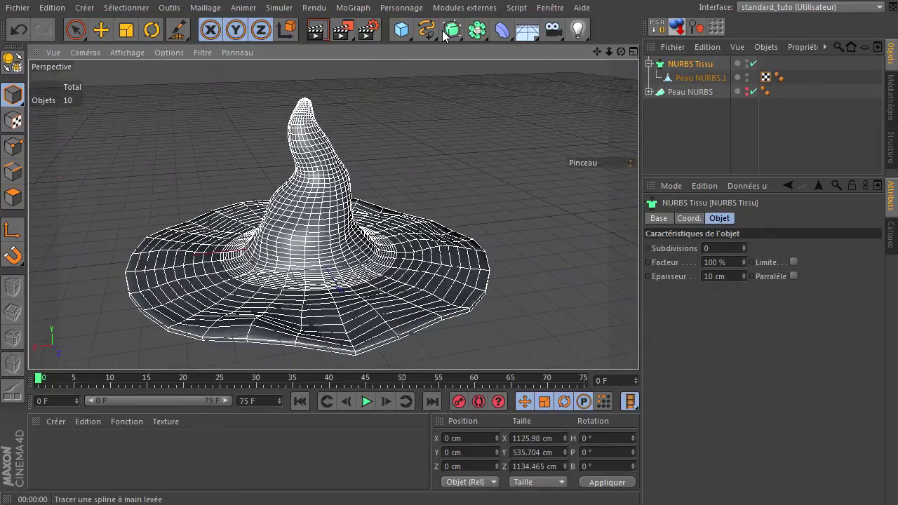
Add a Hyper NURBS object and nest NURBS Tissu inside it as a child
left_click(453, 30)
left_click(706, 77)
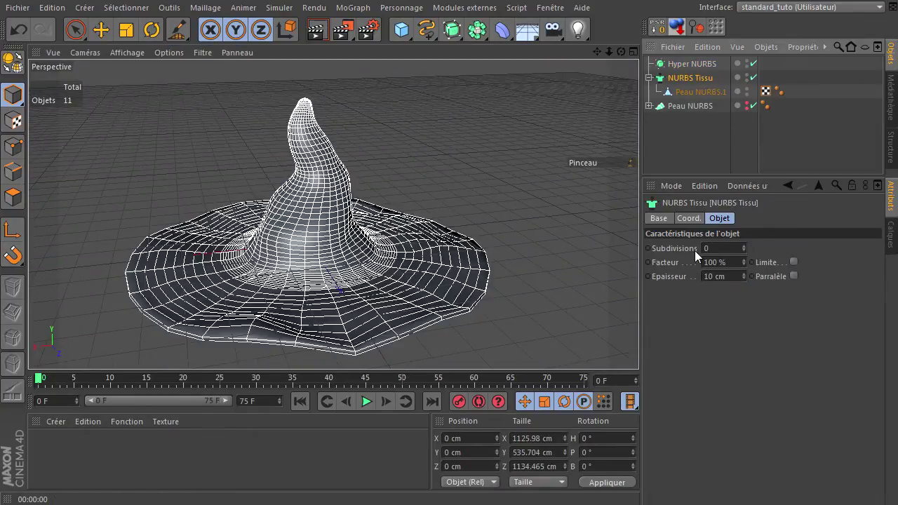
left_click(688, 63)
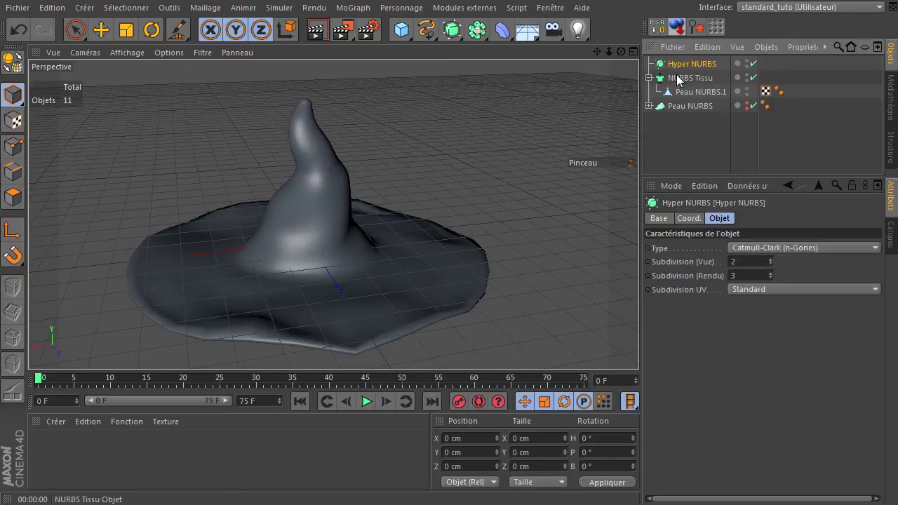
left_click_drag(680, 82, 697, 63)
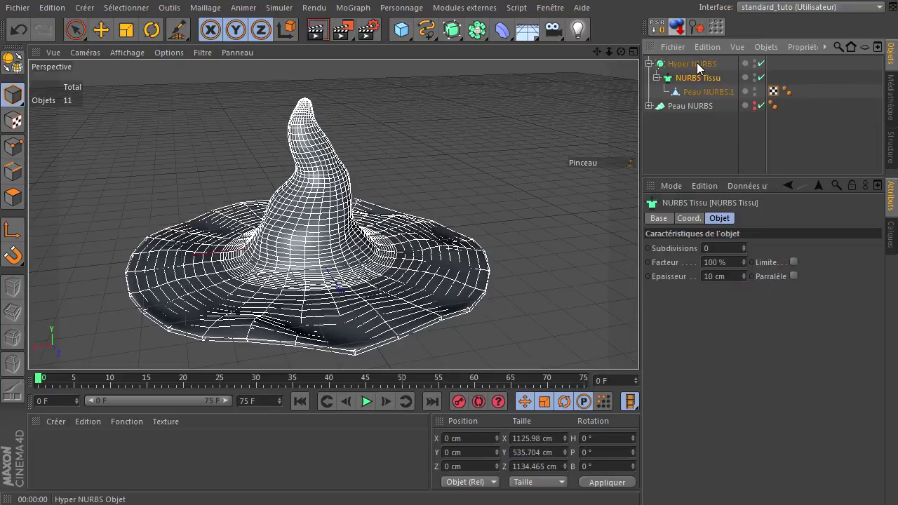
left_click(701, 64)
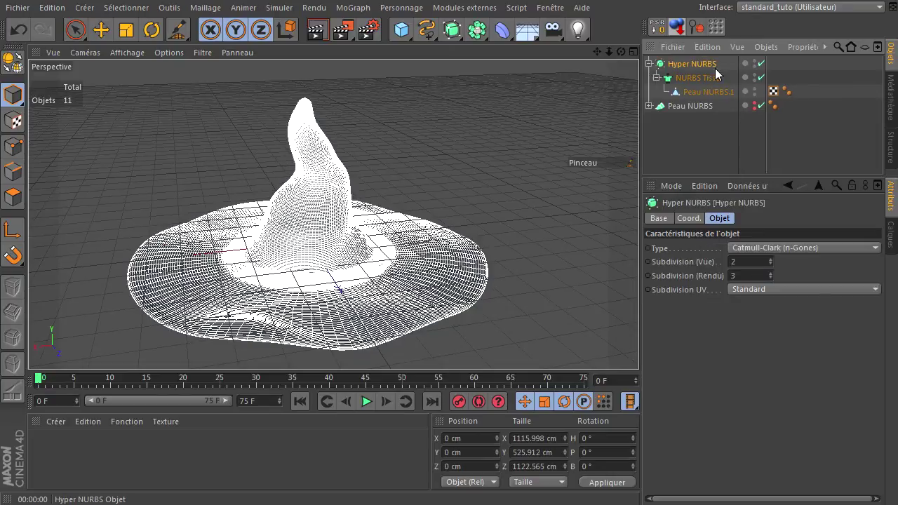
Set the Hyper NURBS viewport subdivision to 1 and render a preview of the smoothed hat
left_click(759, 261)
type("1")
key("Return")
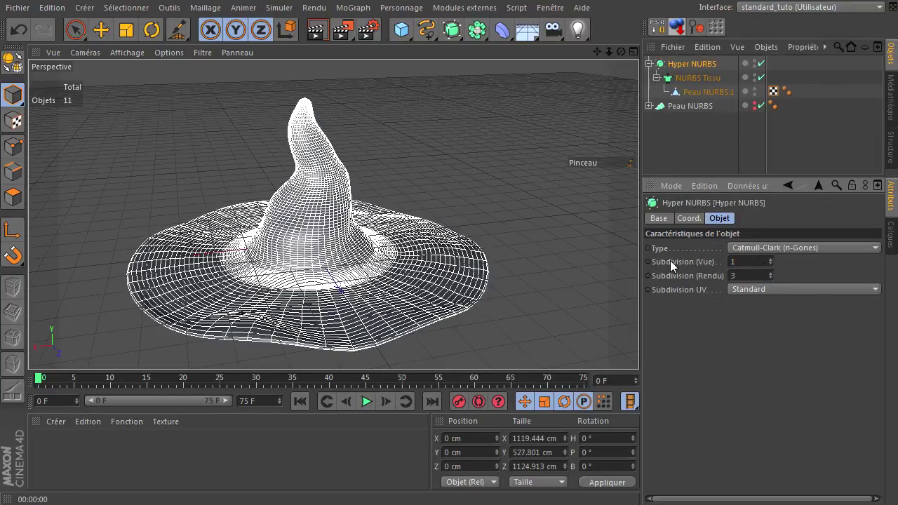
left_click(663, 144)
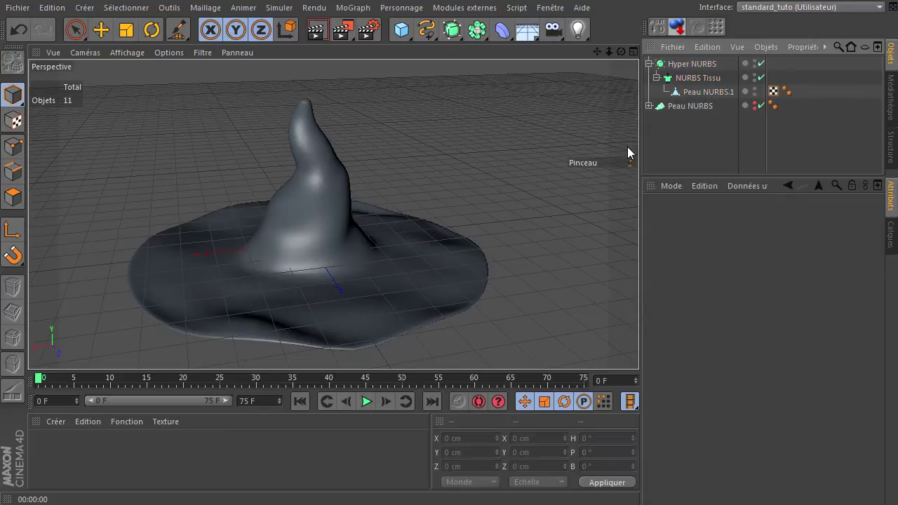
left_click(316, 29)
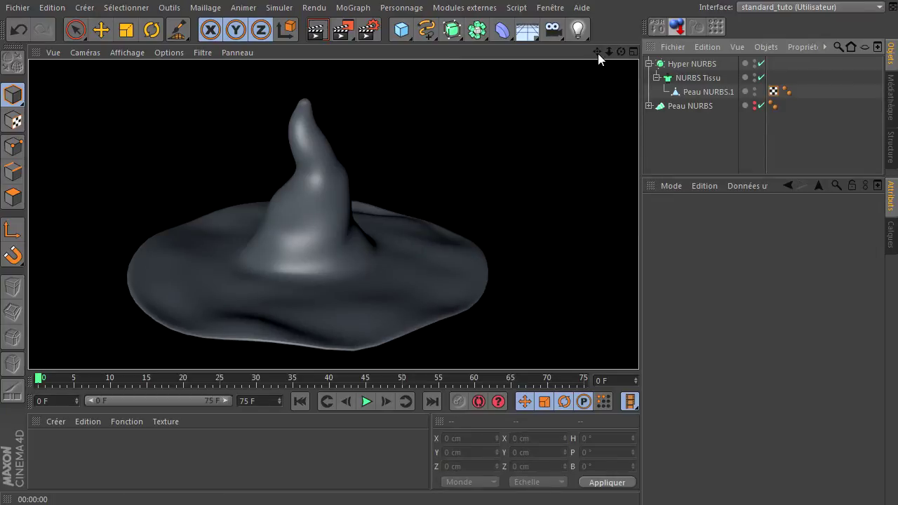
left_click_drag(598, 54, 638, 344)
Delete the leftover Peau NURBS object and its splines
left_click(708, 91)
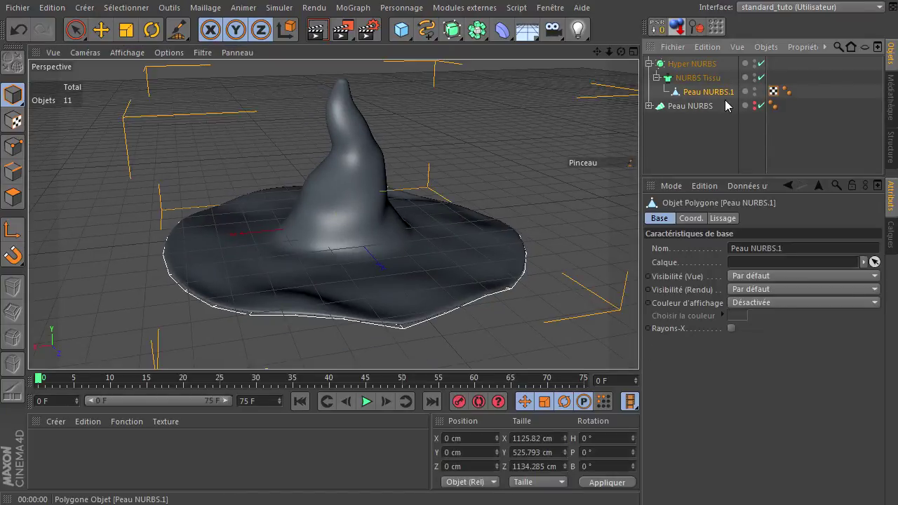
left_click(695, 105)
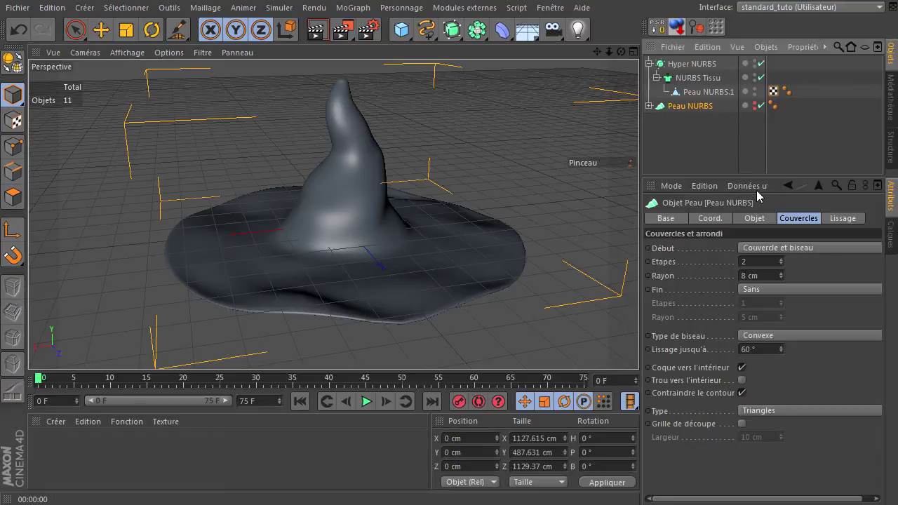
key("Delete")
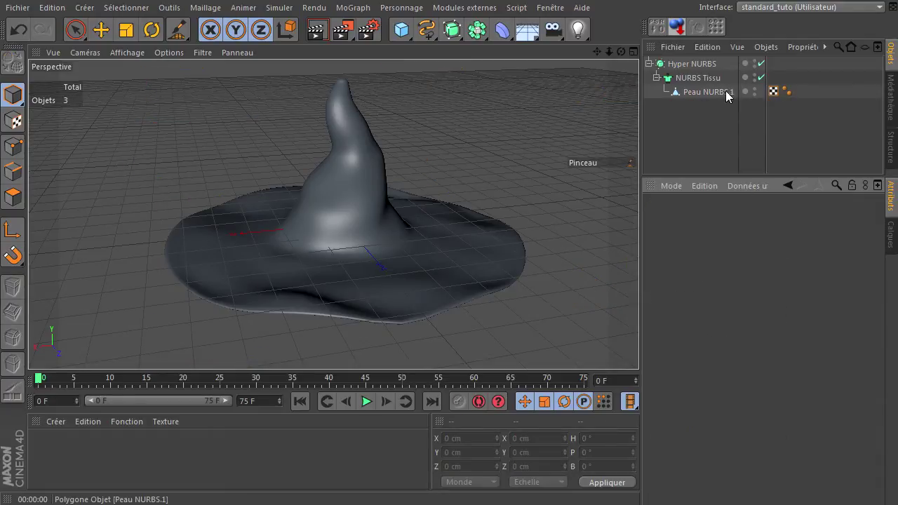
Switch off NURBS Tissu and Hyper NURBS, then enter Polygon mode with Loop Selection
left_click(721, 92)
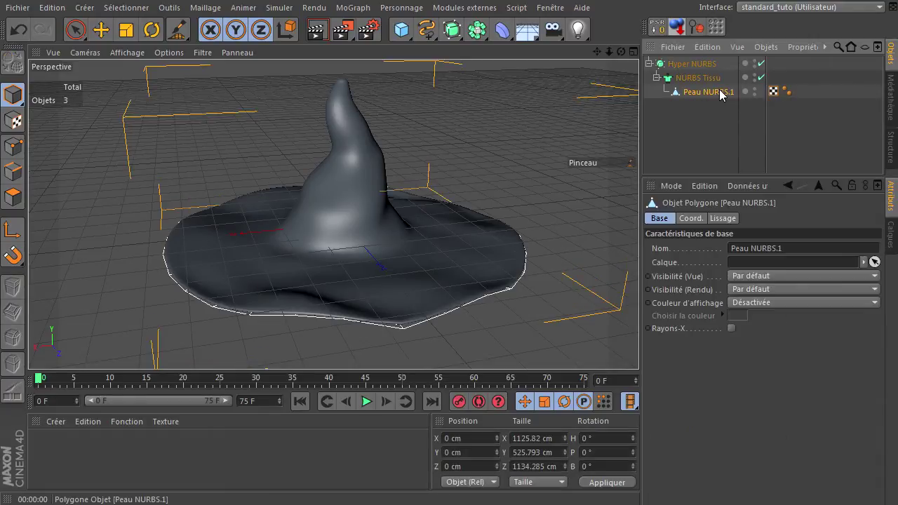
left_click(761, 77)
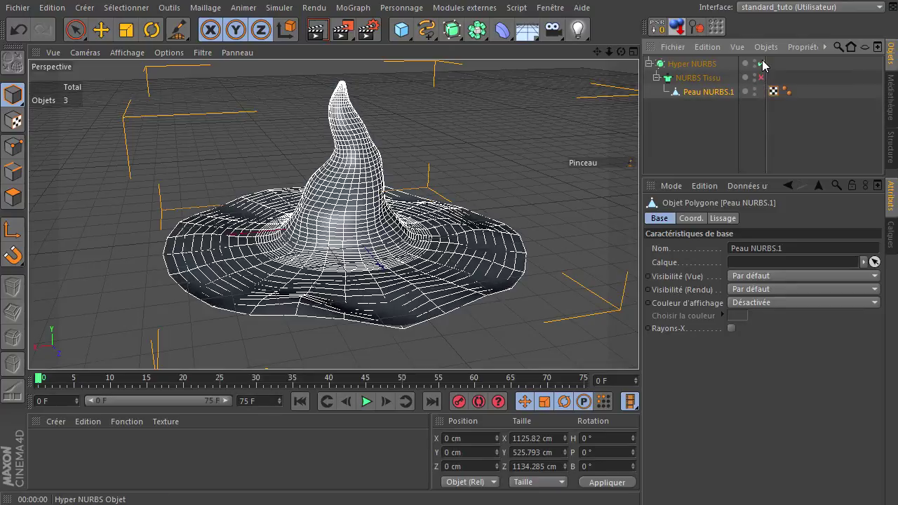
left_click(761, 64)
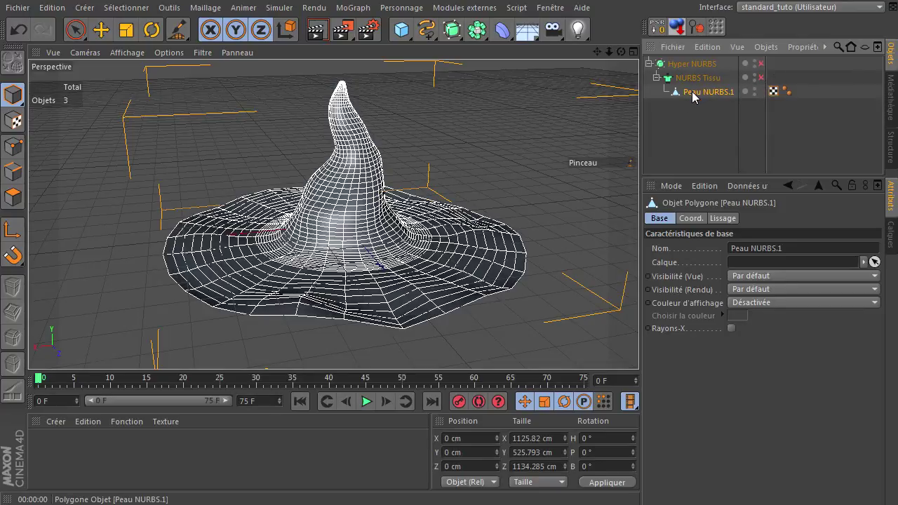
left_click(13, 197)
scroll(324, 245, "up", 3)
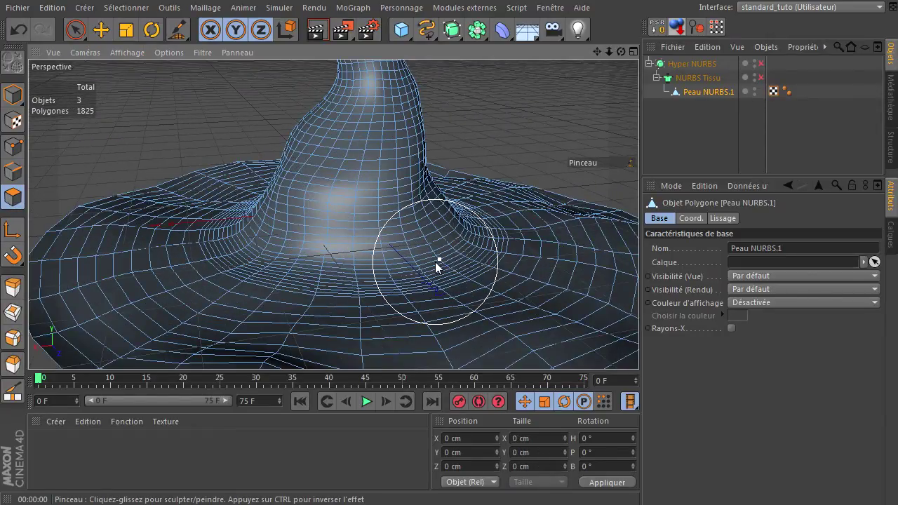
key("u")
key("l")
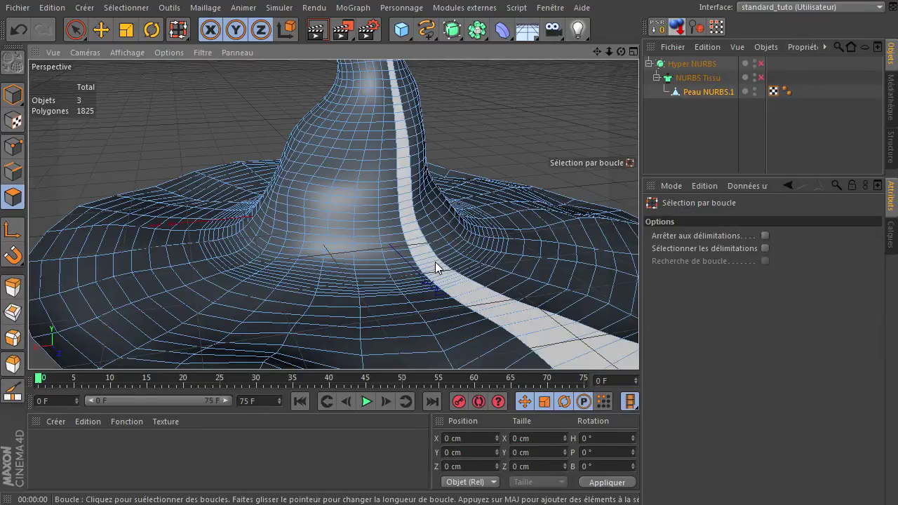
Loop-select four adjacent polygon rings at the cone's base, 116 polygons, checking from a low side view
left_click(385, 262)
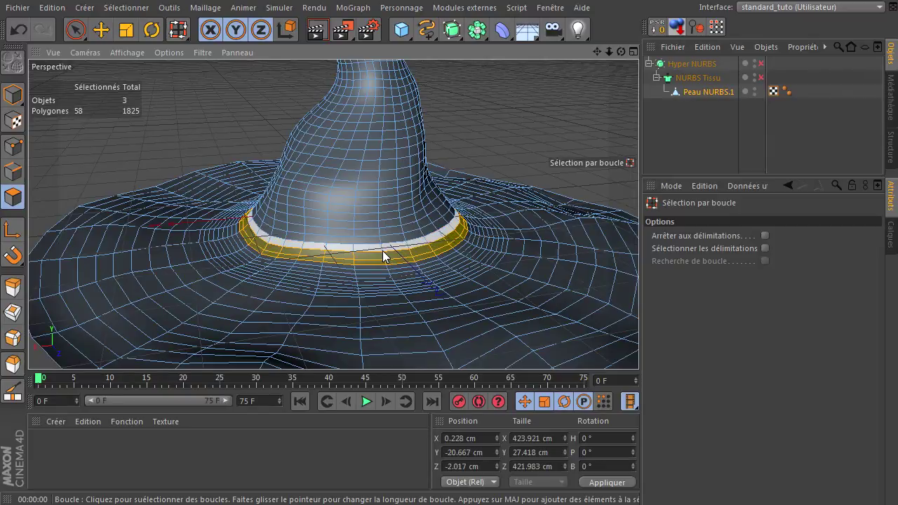
left_click(386, 264, "shift")
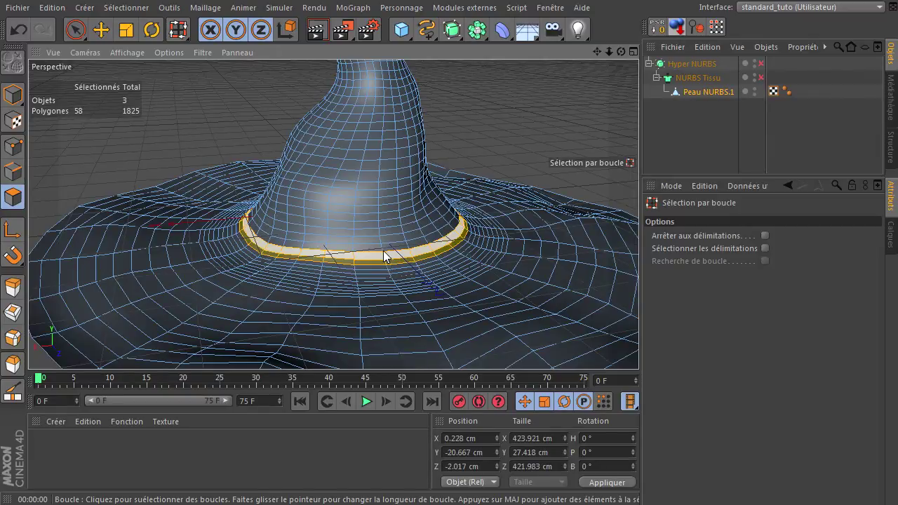
left_click(383, 249, "shift")
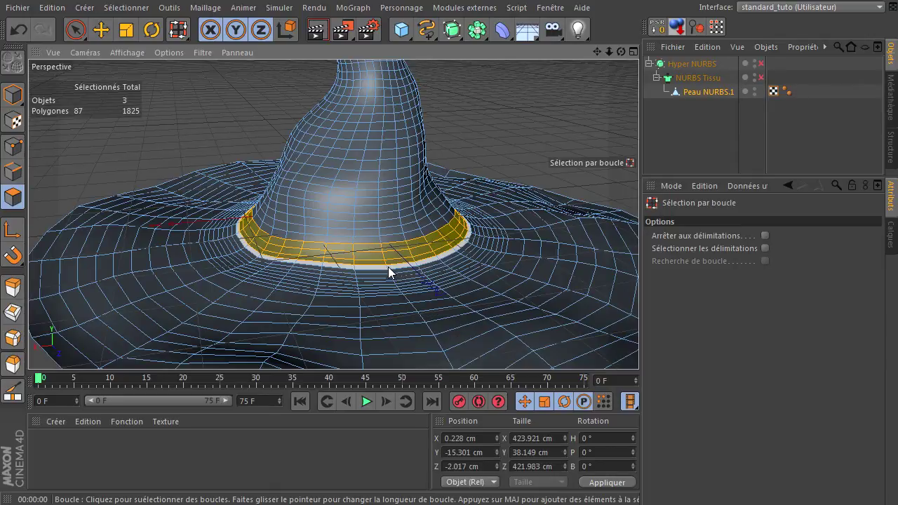
left_click(389, 267, "shift")
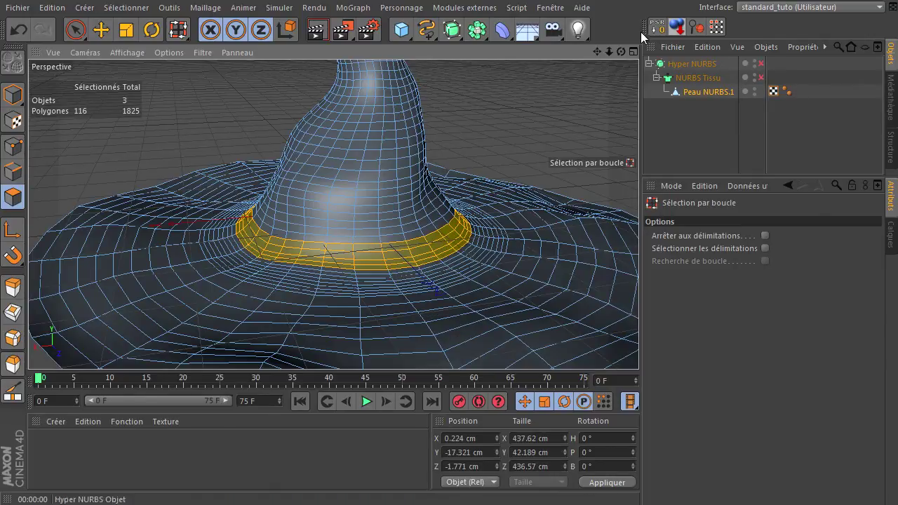
left_click_drag(621, 51, 639, 344)
key("ctrl+shift+z")
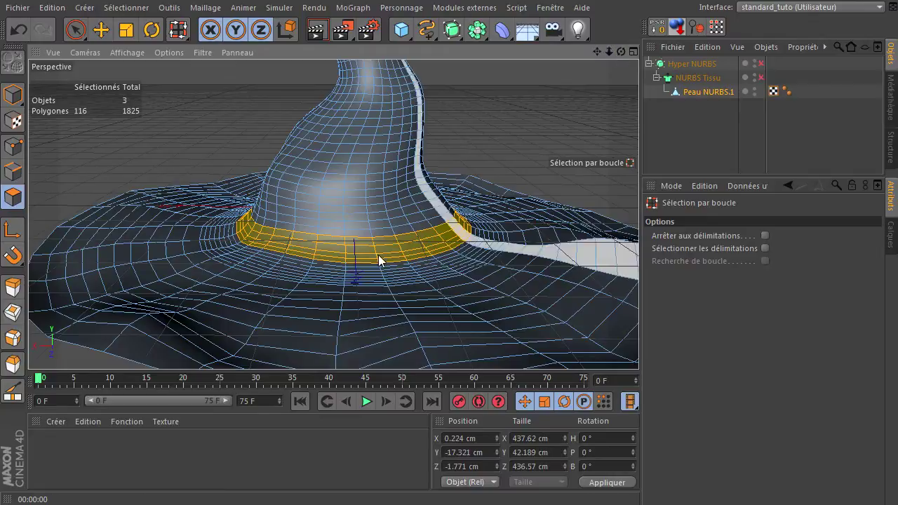
key("ctrl+shift+y")
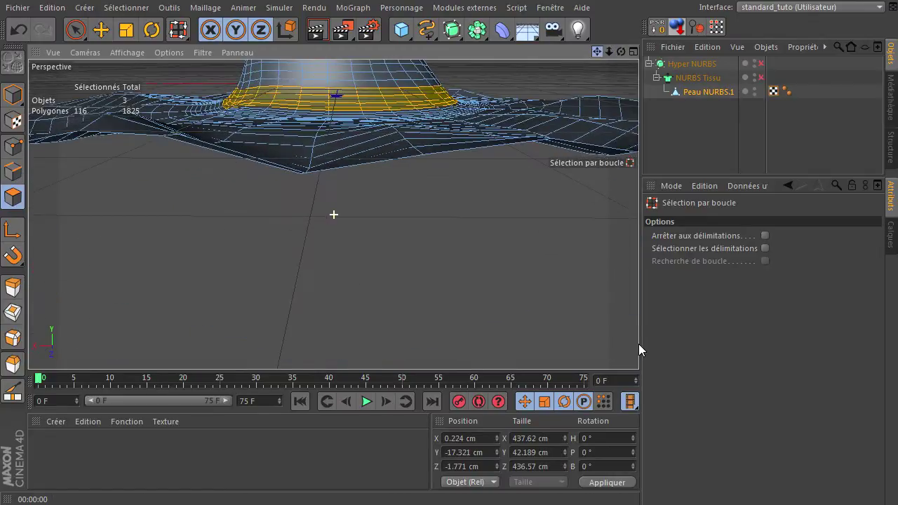
Split the selected base band into a new Peau NURBS.1 object with Scinder, then select it
right_click(370, 89)
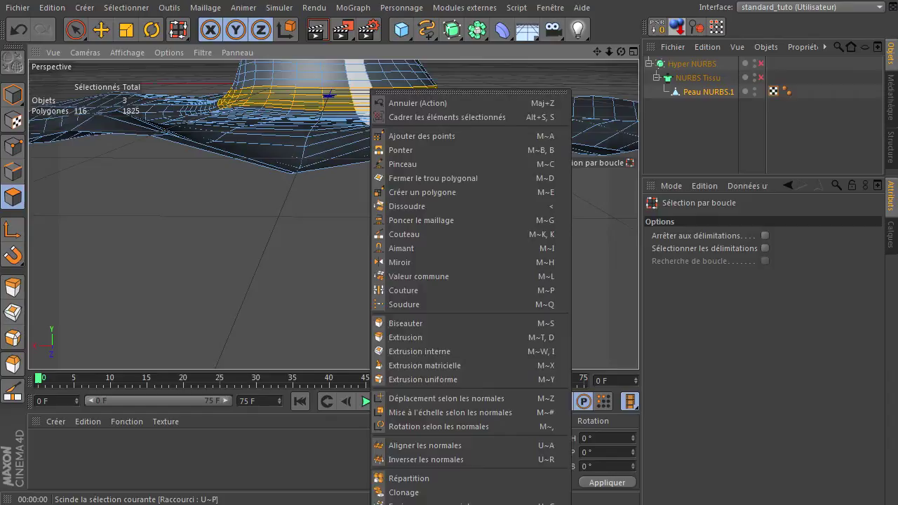
left_click(421, 504)
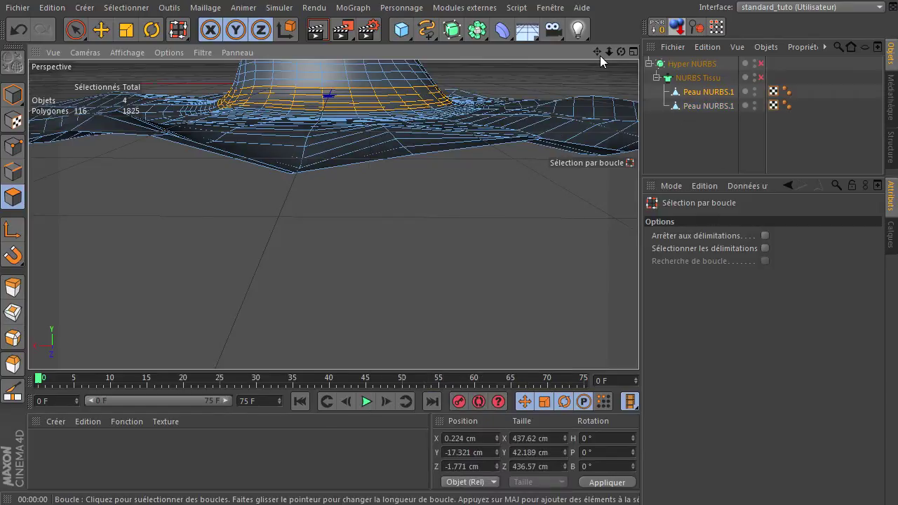
left_click_drag(597, 52, 639, 344)
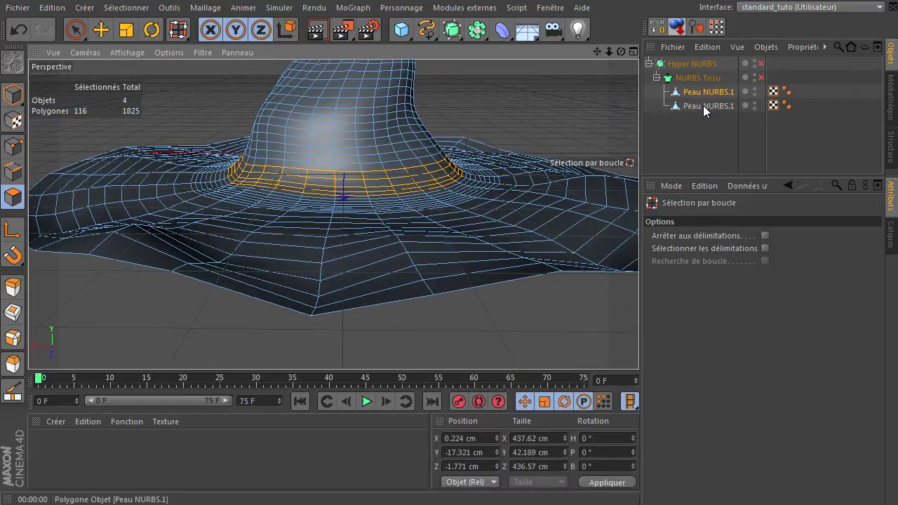
left_click(703, 105)
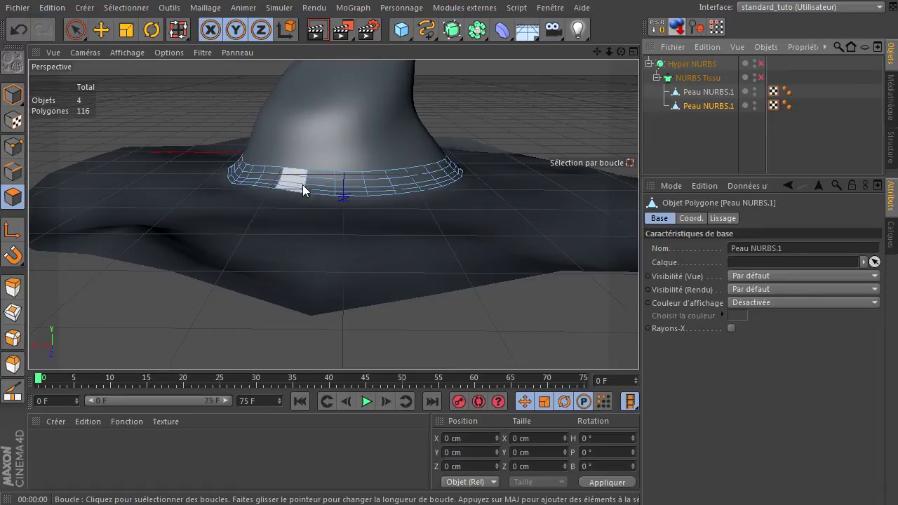
Rename the new Peau NURBS.1 to 'bandeau' and the original hat mesh to 'chapeau'
double_click(709, 106)
type("b")
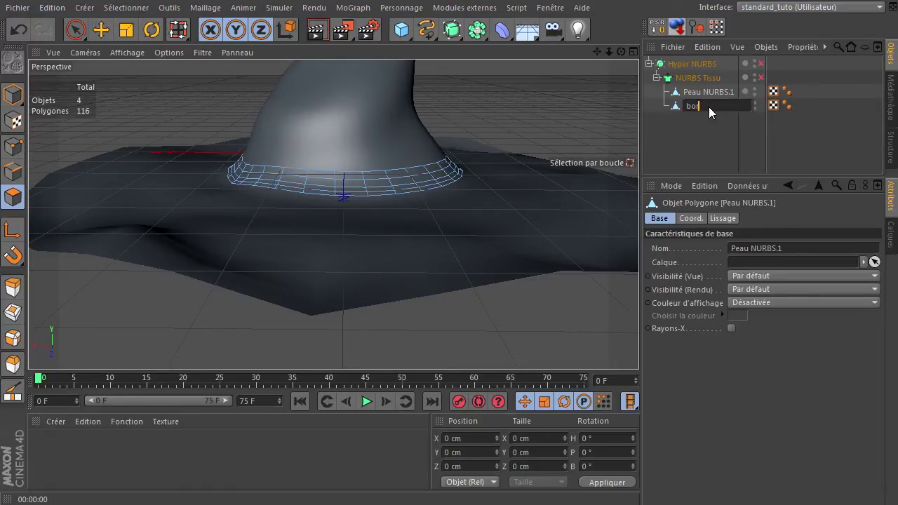
type("andeau")
key("Return")
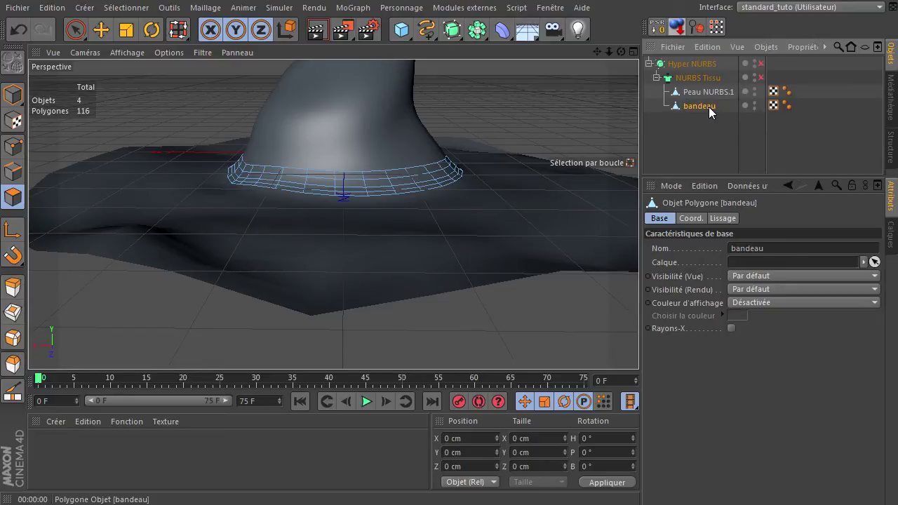
double_click(714, 92)
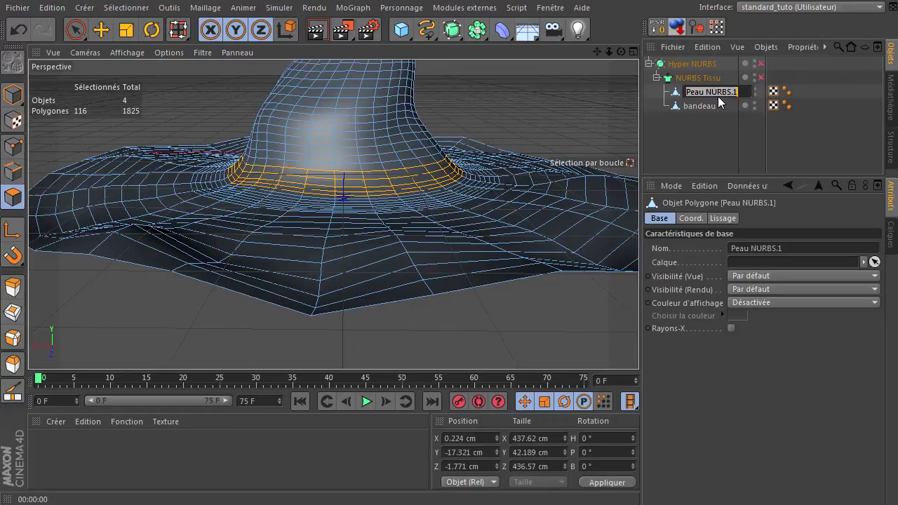
type("chapeau")
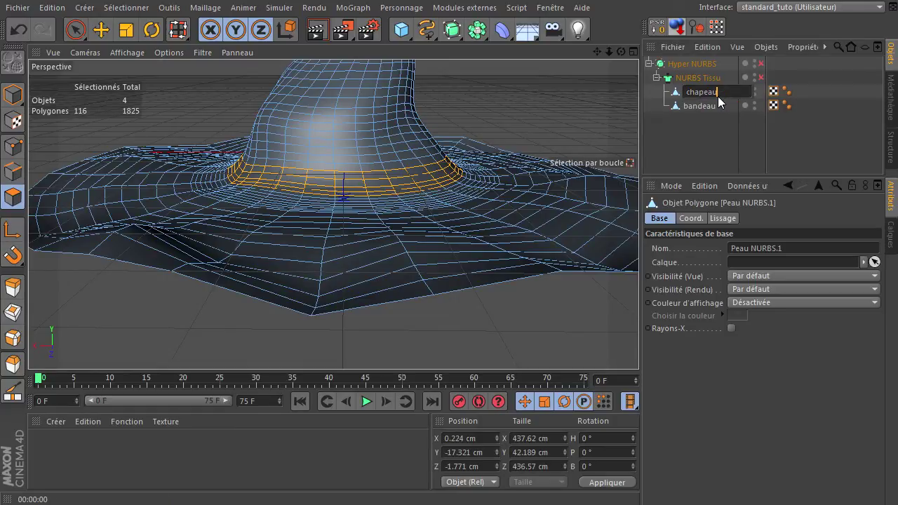
key("Return")
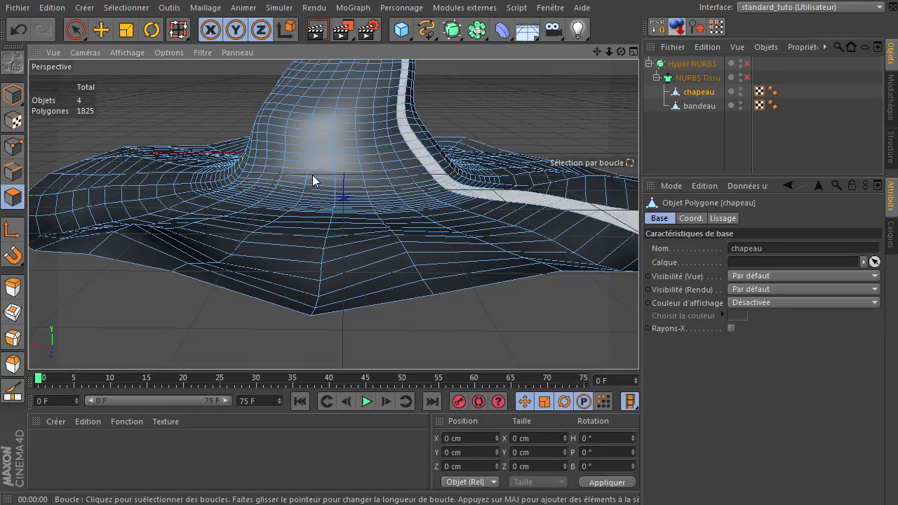
left_click(694, 111)
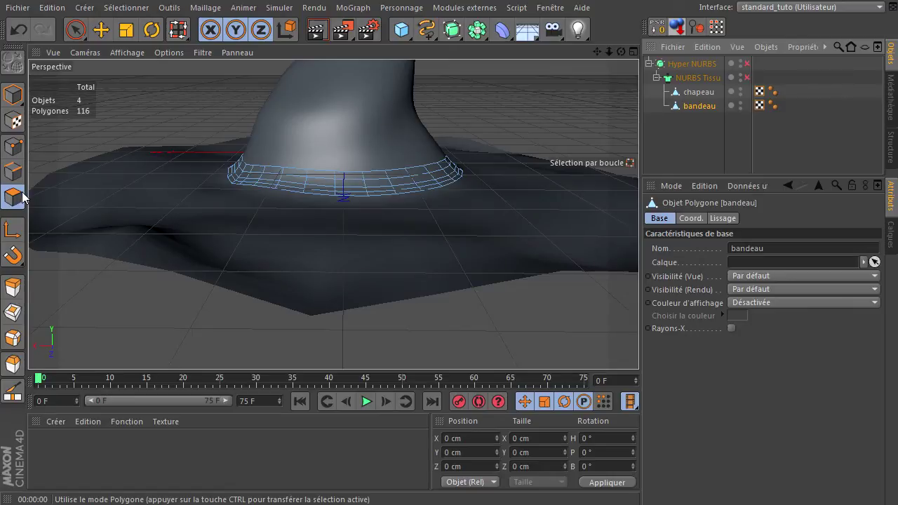
Switch to brush selection and select all of bandeau's polygons
left_click(76, 30)
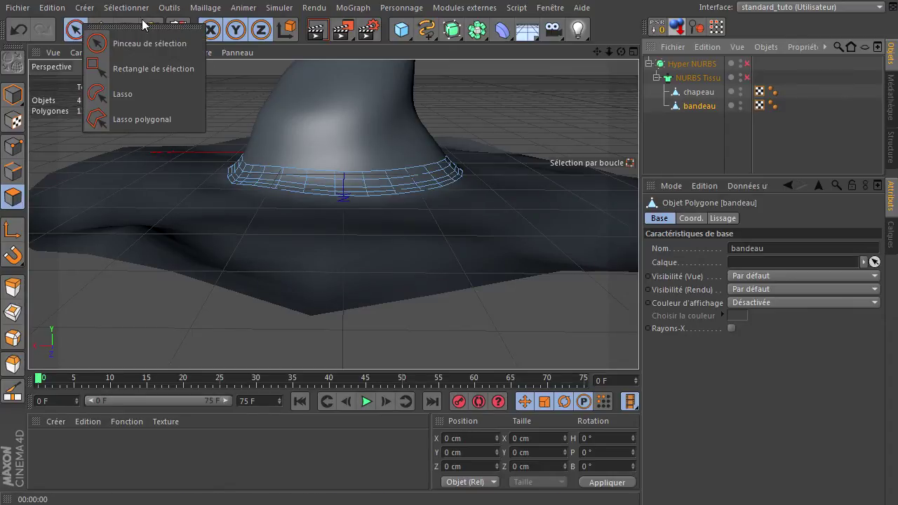
left_click(138, 40)
key("ctrl+a")
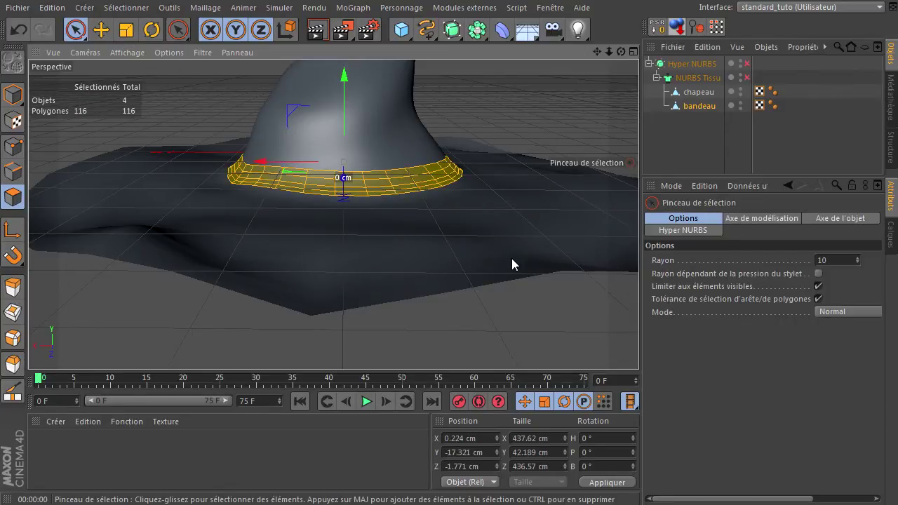
Turn Hyper NURBS and NURBS Tissu back on, reselect bandeau, and activate Extrude from a low side view
left_click(747, 64)
left_click(748, 78)
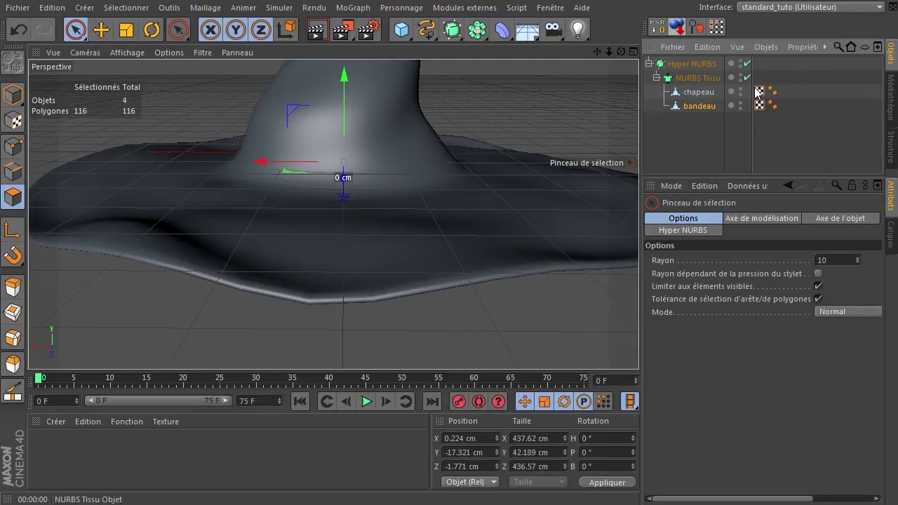
left_click(699, 105)
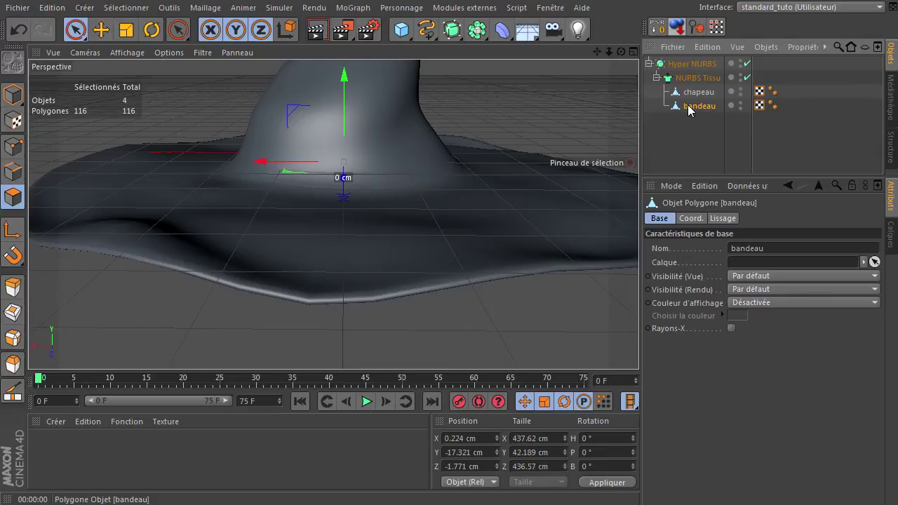
mouse_move(621, 52)
left_mouse_down()
mouse_move(635, 360)
mouse_move(638, 344)
left_mouse_up()
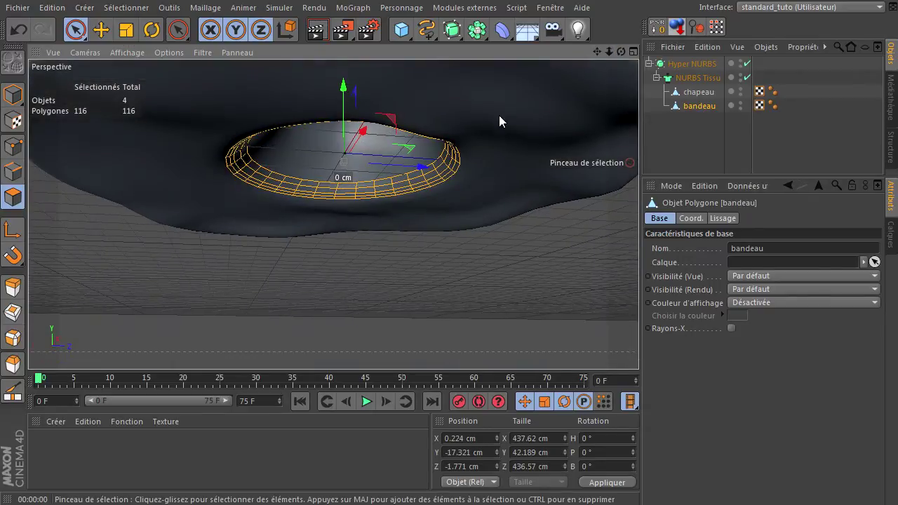
mouse_move(621, 52)
left_mouse_down()
mouse_move(649, 342)
mouse_move(639, 351)
left_mouse_up()
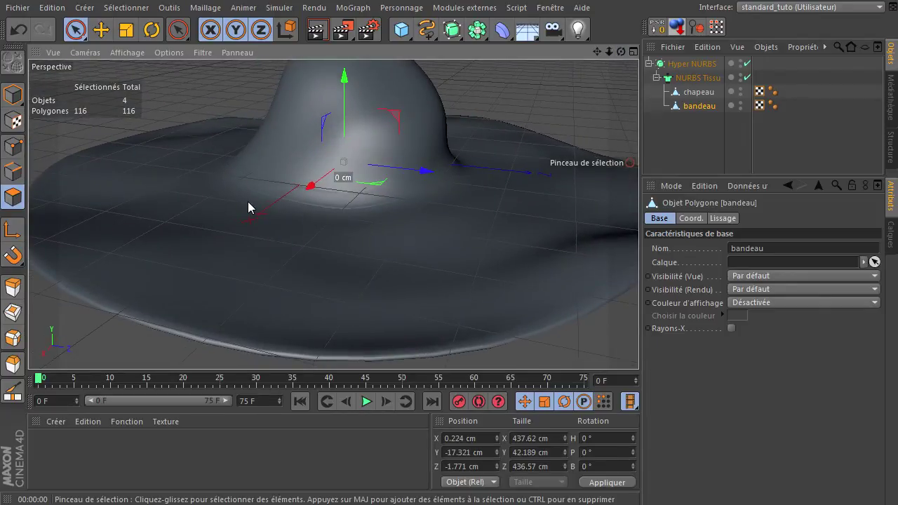
key("d")
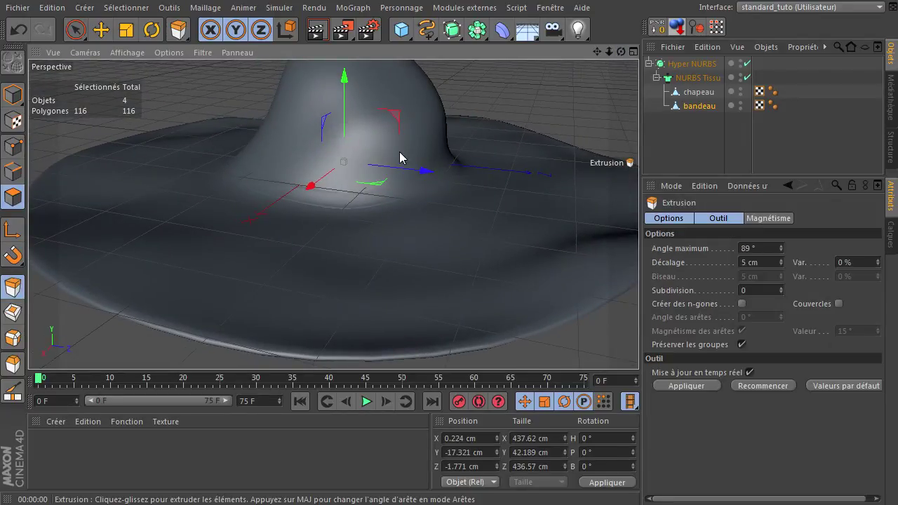
Extrude the bandeau polygons outward by a 9 cm offset, then deselect and zoom out
left_click_drag(517, 88, 638, 344)
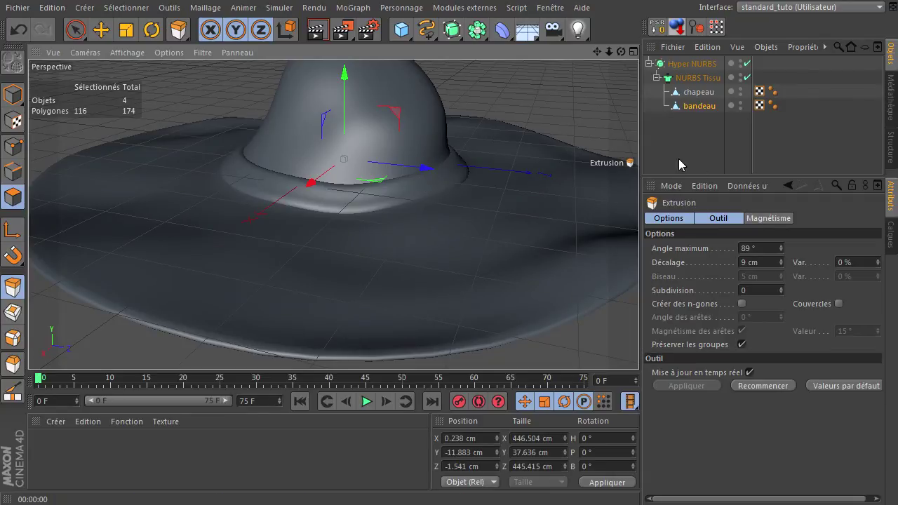
key("ctrl+shift+a")
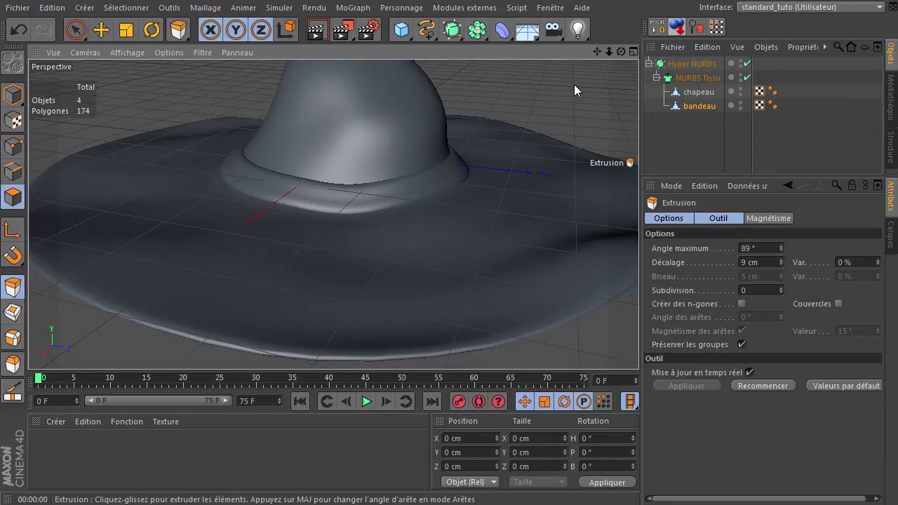
left_click_drag(610, 51, 639, 345)
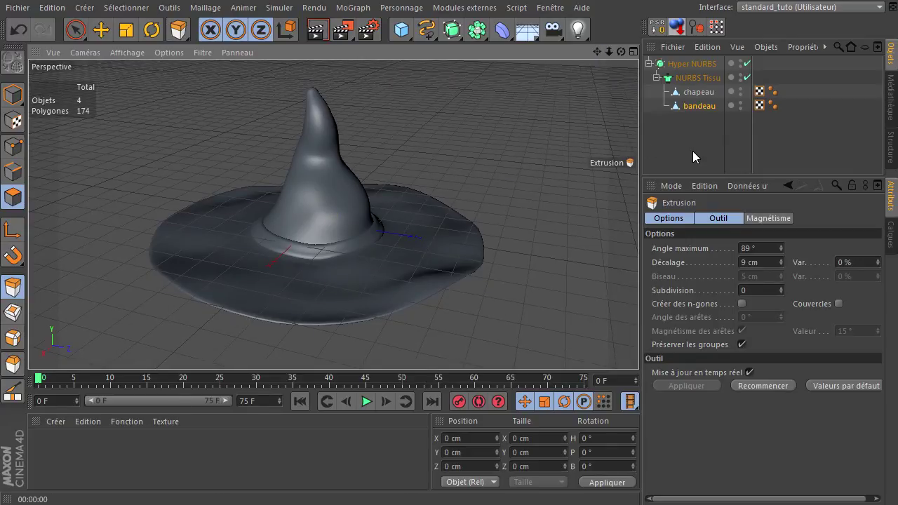
Create two materials named 'bandeau' and 'chapeau', and open bandeau in the Material Editor
double_click(83, 467)
double_click(118, 451)
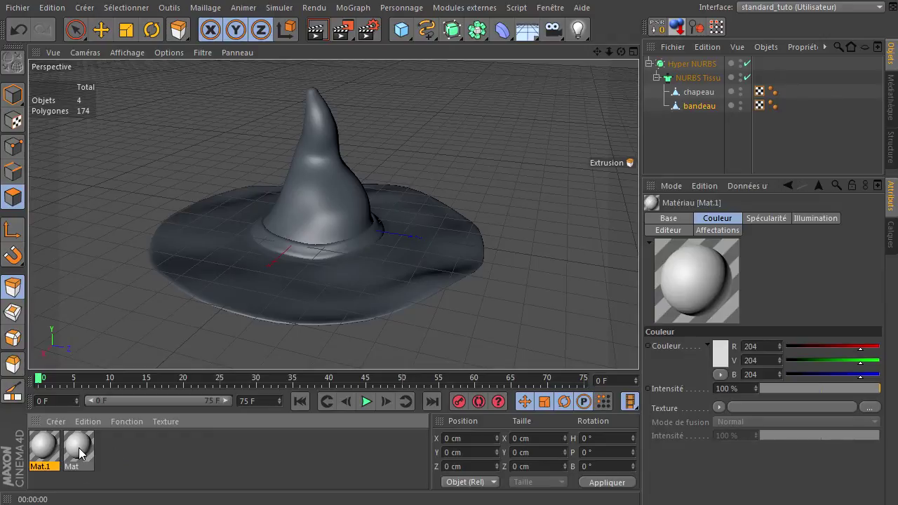
double_click(45, 466)
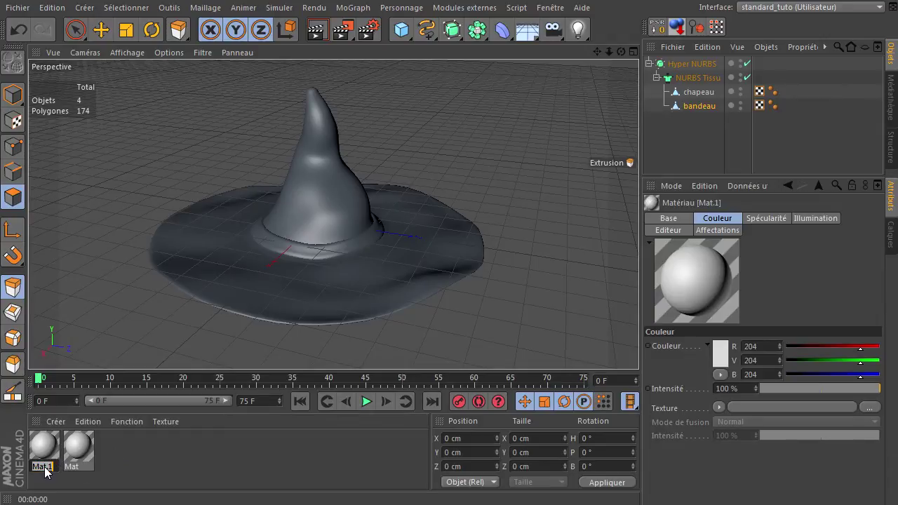
type("bandeau")
key("Return")
left_click(84, 469)
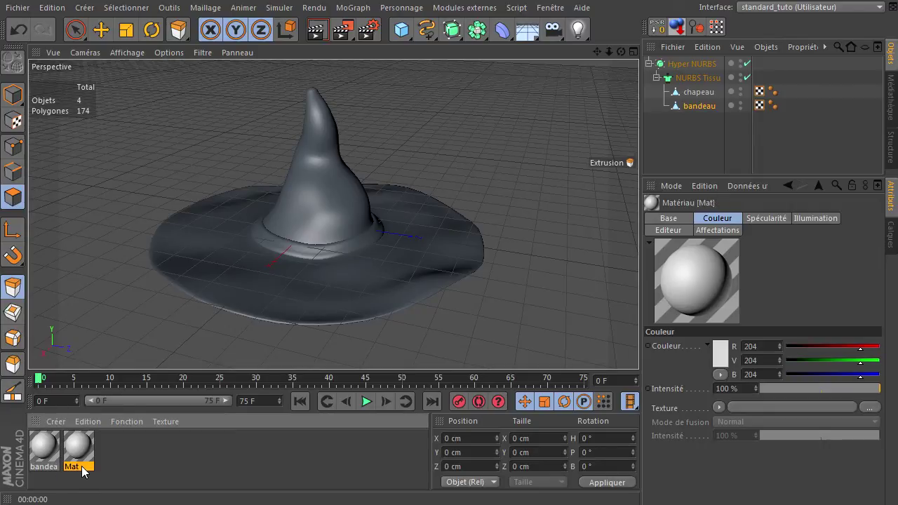
double_click(70, 466)
type("chapeau")
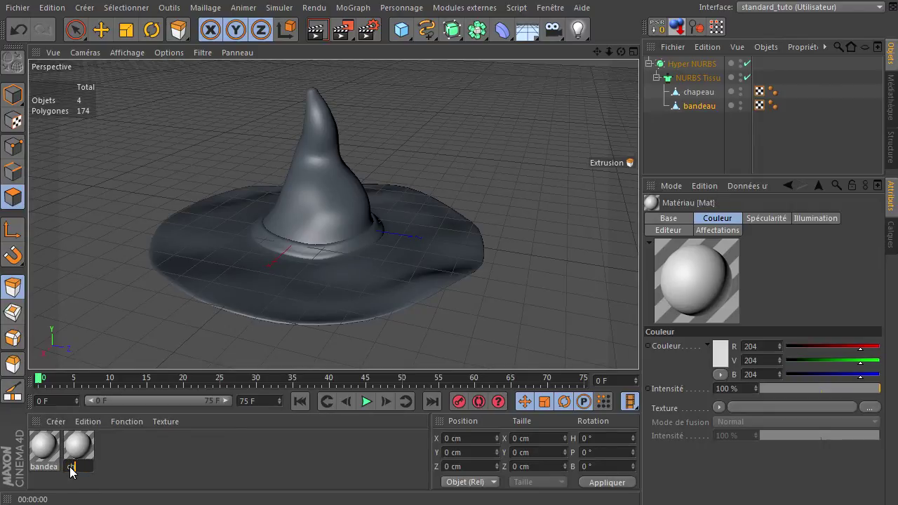
key("Return")
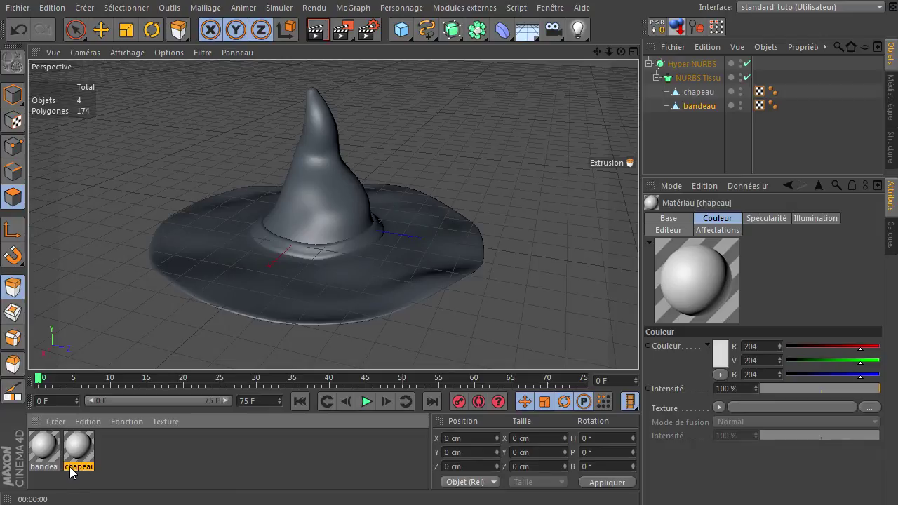
double_click(43, 444)
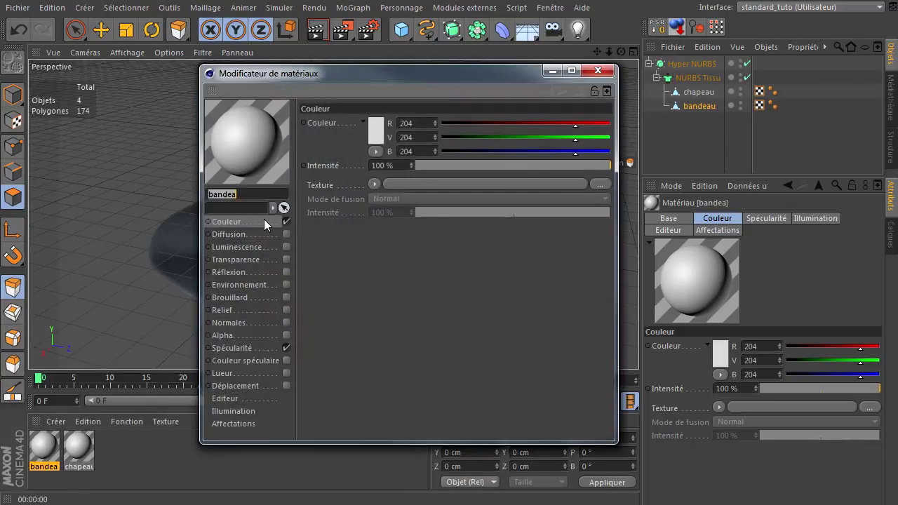
Set the bandeau material's colour to dark grey (RGB 46)
left_click(375, 136)
left_click_drag(301, 144, 291, 141)
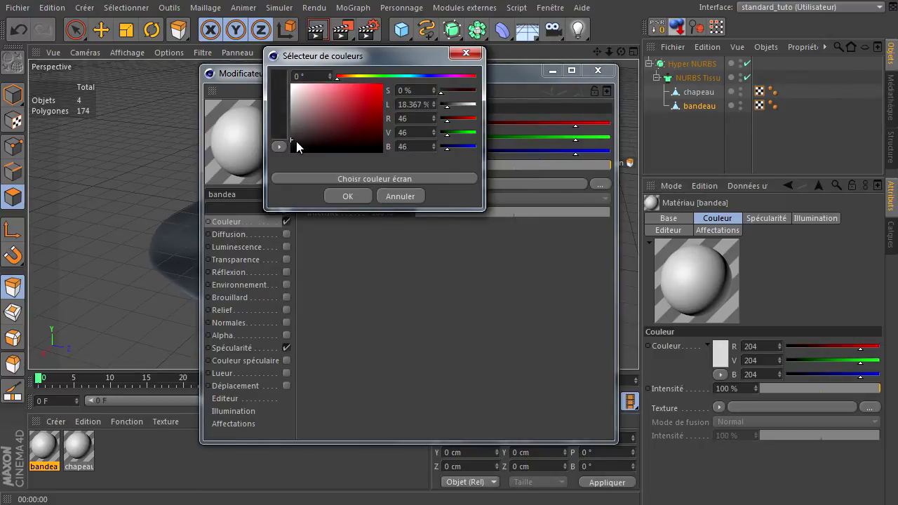
left_click(347, 197)
left_click(597, 71)
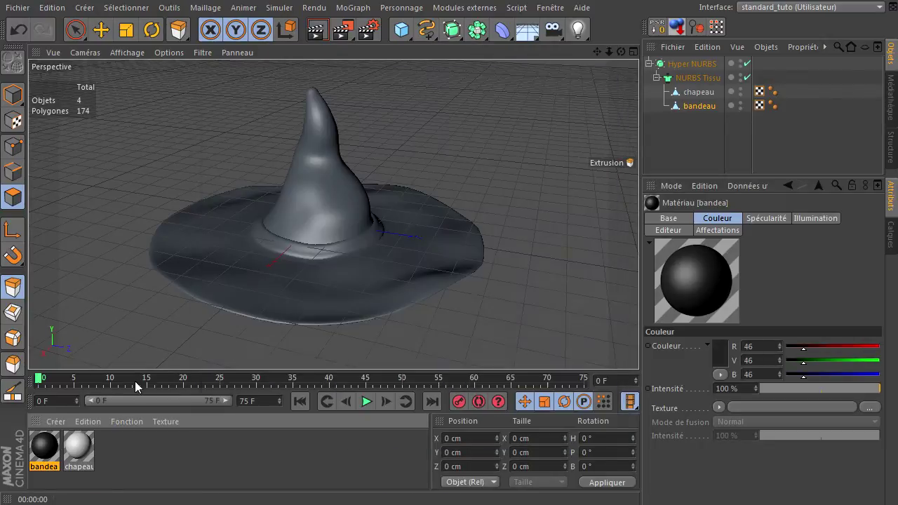
Make the chapeau material near-black (RGB 28) with specular turned off
double_click(90, 449)
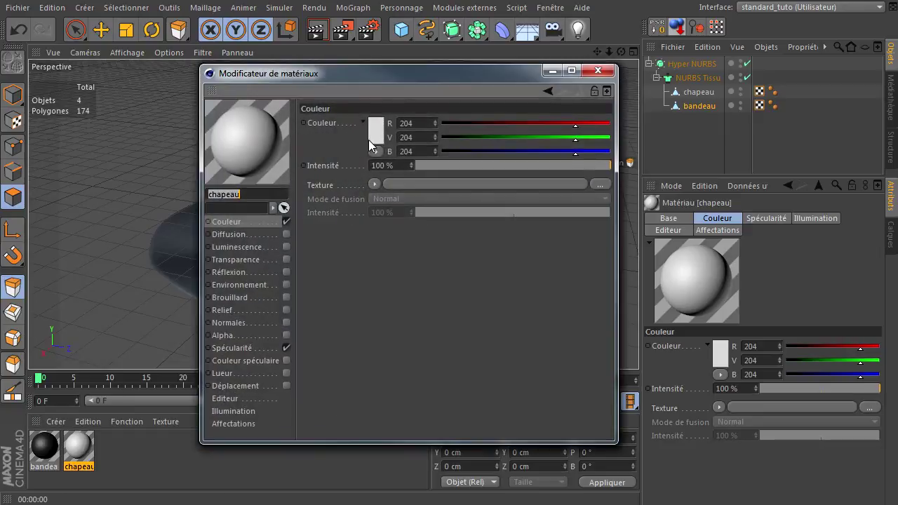
left_click(372, 134)
left_click_drag(308, 143, 295, 147)
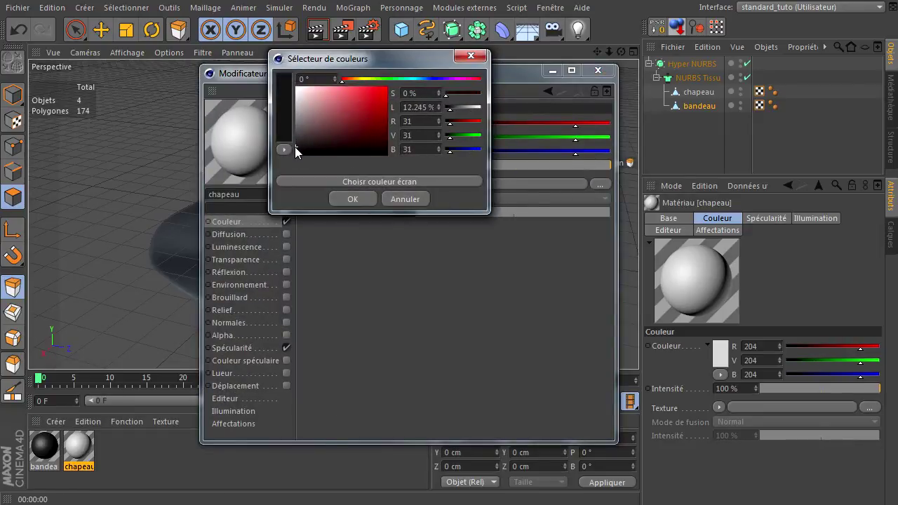
left_click(352, 201)
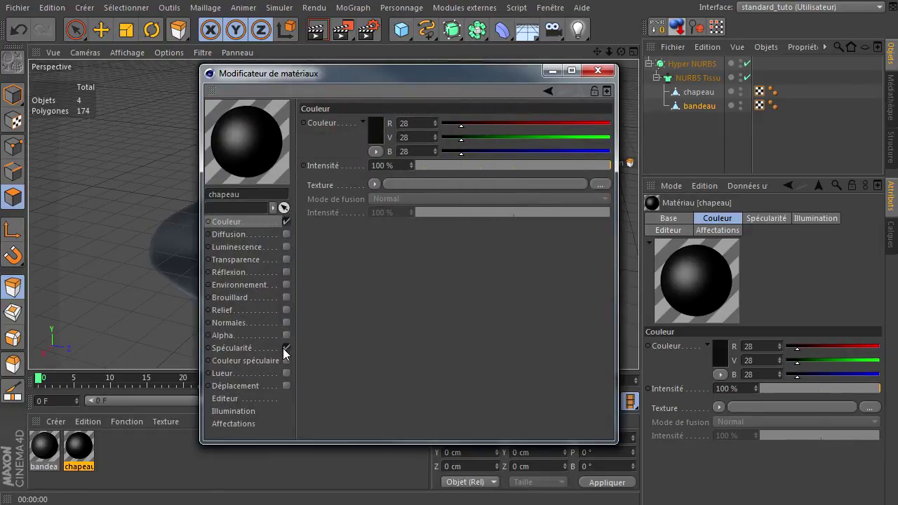
left_click(286, 348)
left_click(598, 70)
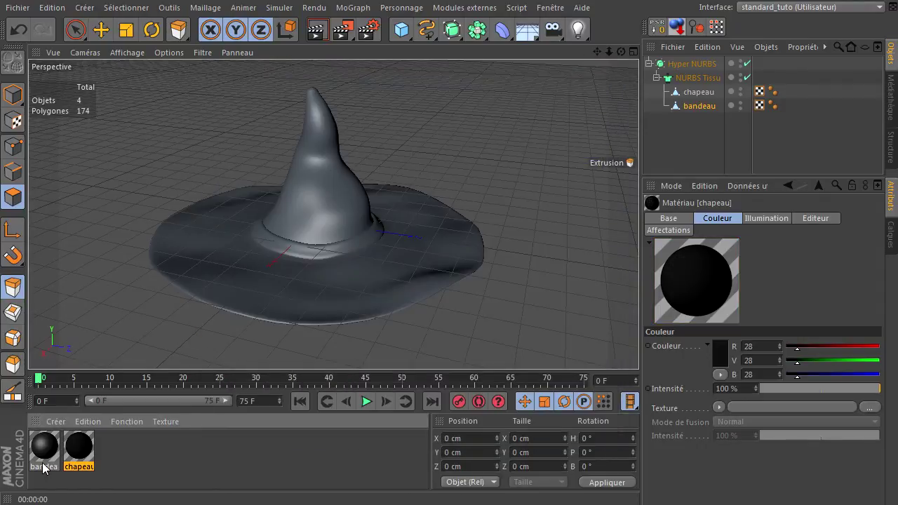
Turn off bandeau's specular, then apply chapeau to the hat mesh and bandeau to the band
double_click(44, 456)
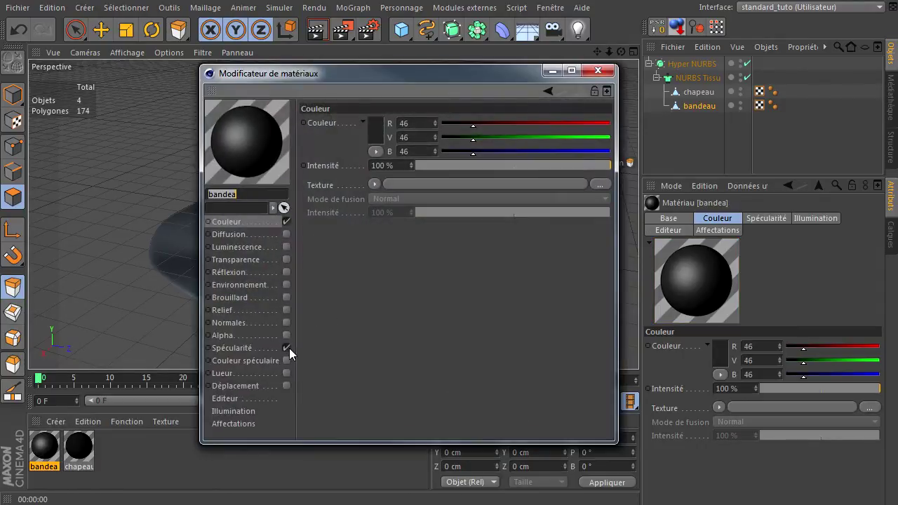
left_click(289, 348)
left_click(597, 70)
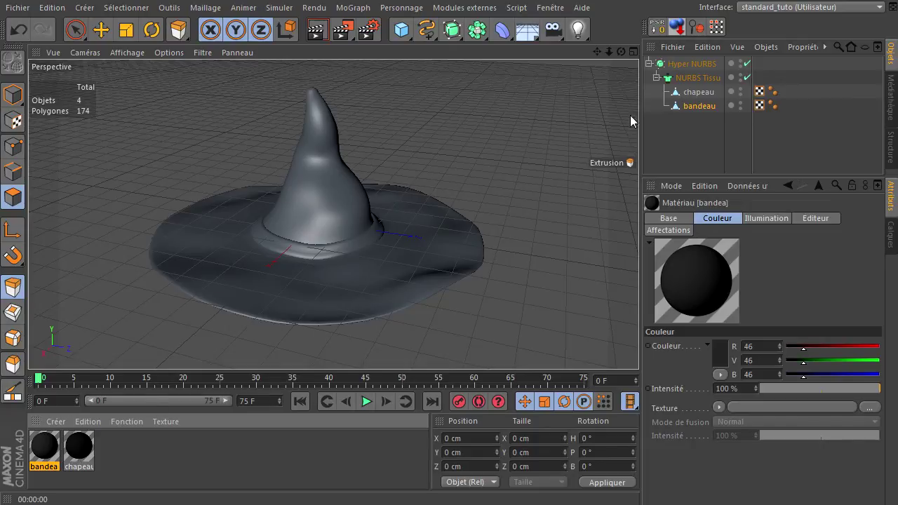
left_click_drag(630, 121, 711, 95)
left_click_drag(46, 456, 693, 109)
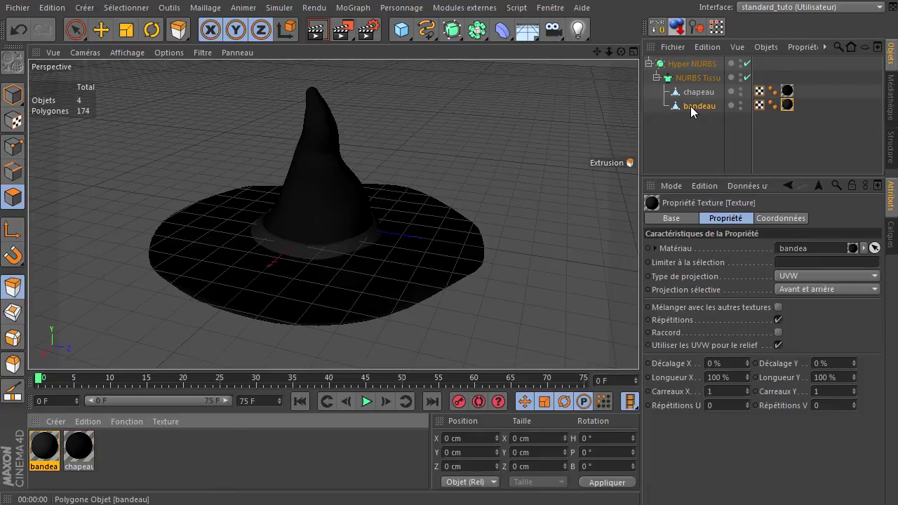
left_click(681, 160)
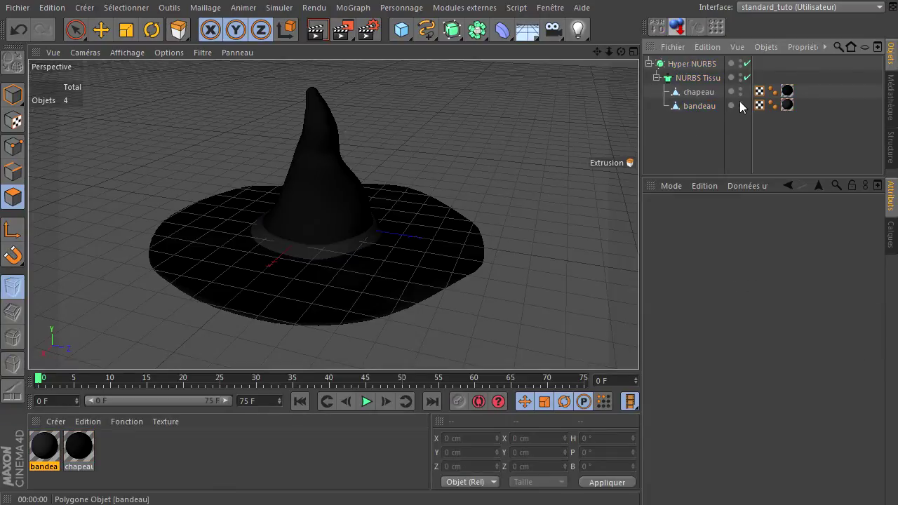
left_click_drag(621, 52, 639, 344)
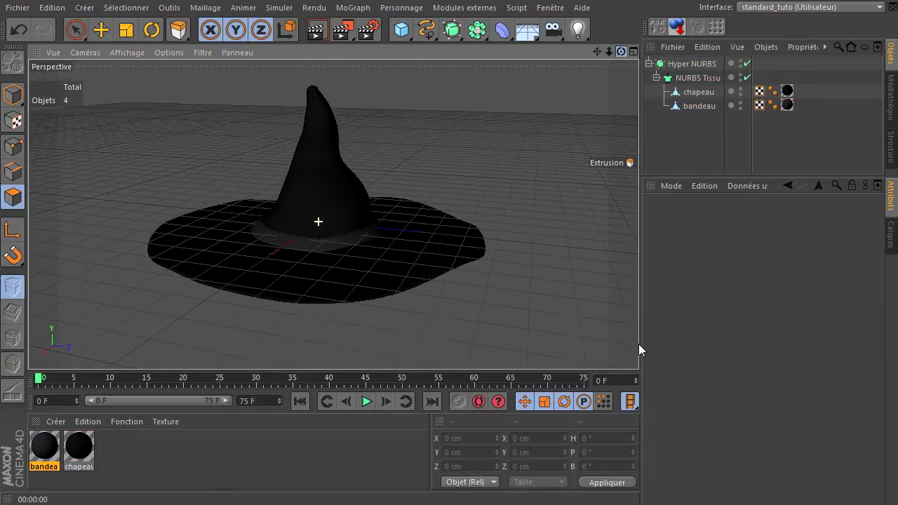
left_click_drag(610, 52, 644, 347)
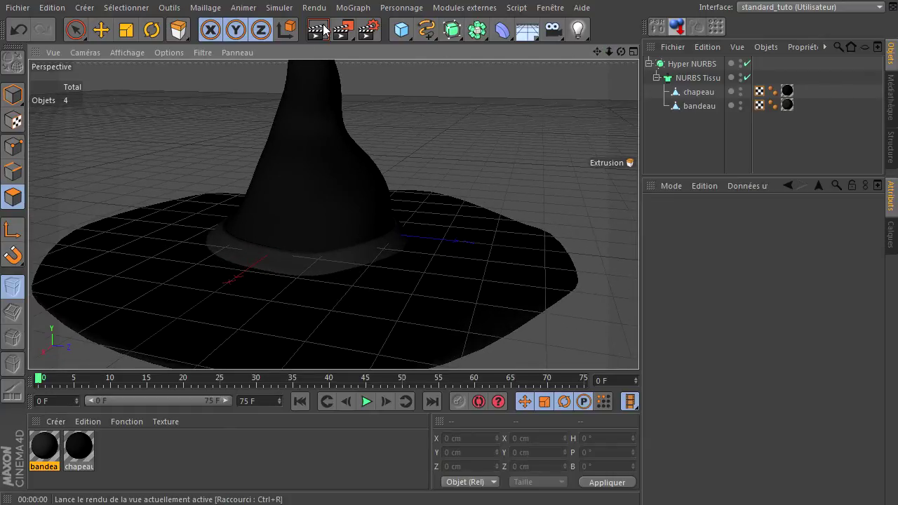
left_click(317, 29)
left_click_drag(607, 51, 639, 344)
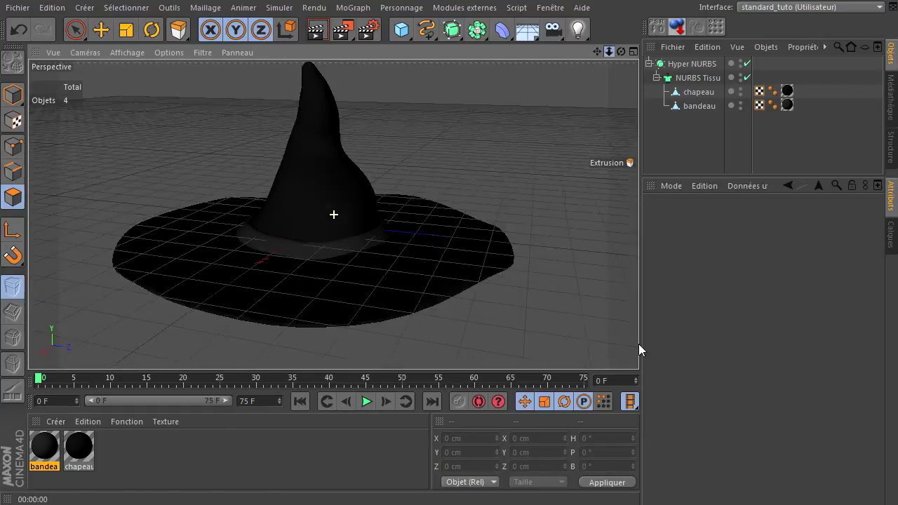
left_click(317, 29)
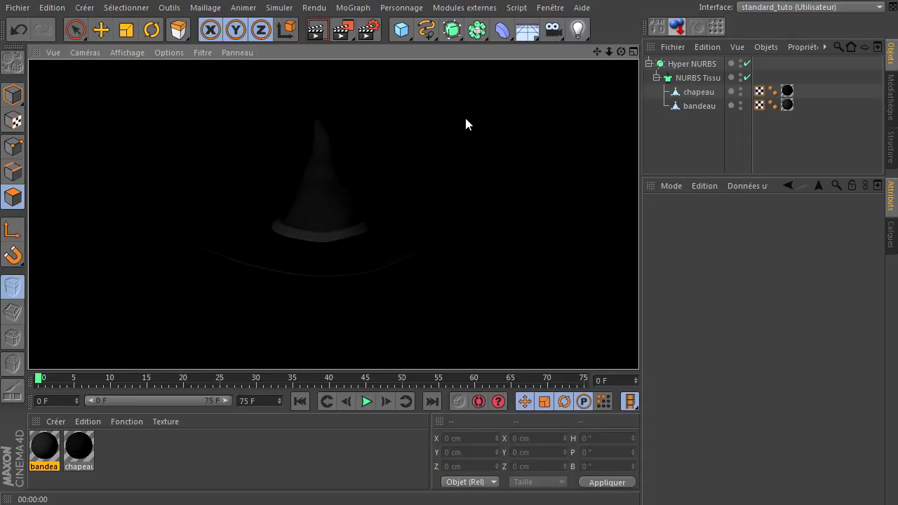
left_click(691, 65)
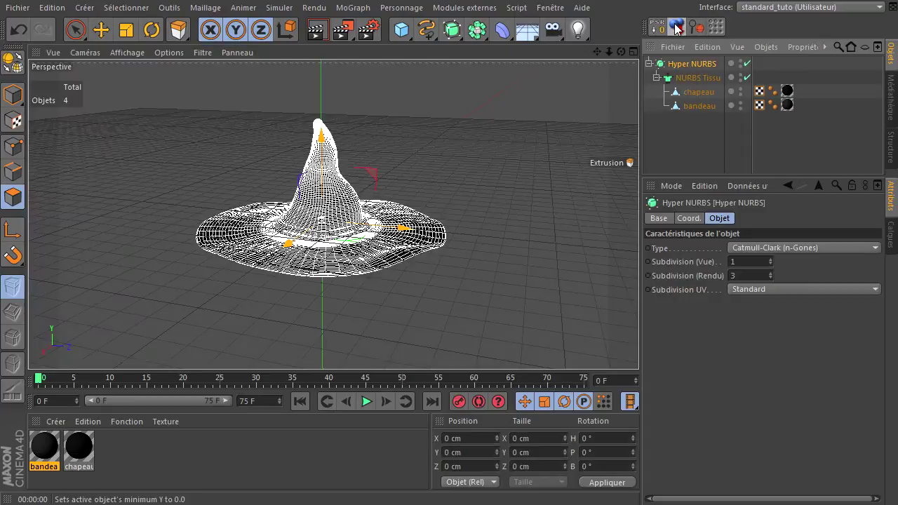
left_click_drag(596, 51, 639, 344)
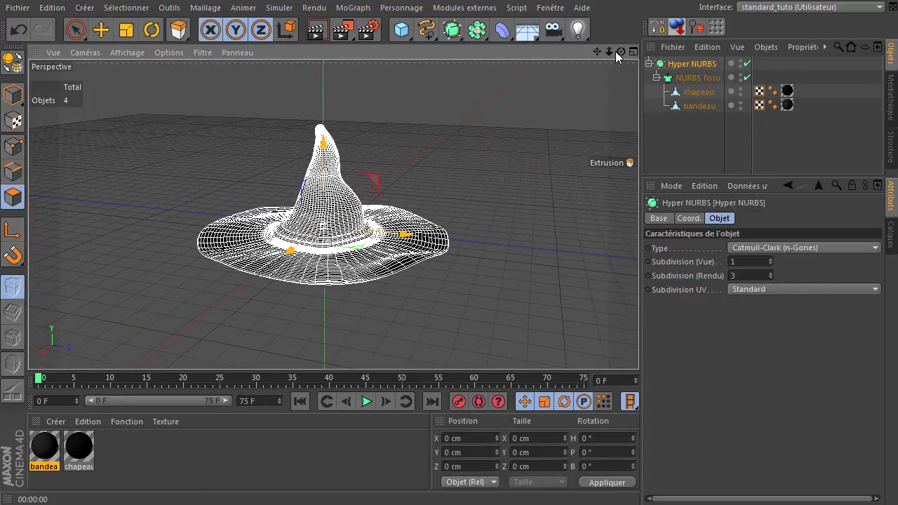
left_click_drag(619, 52, 639, 344)
left_click(317, 31)
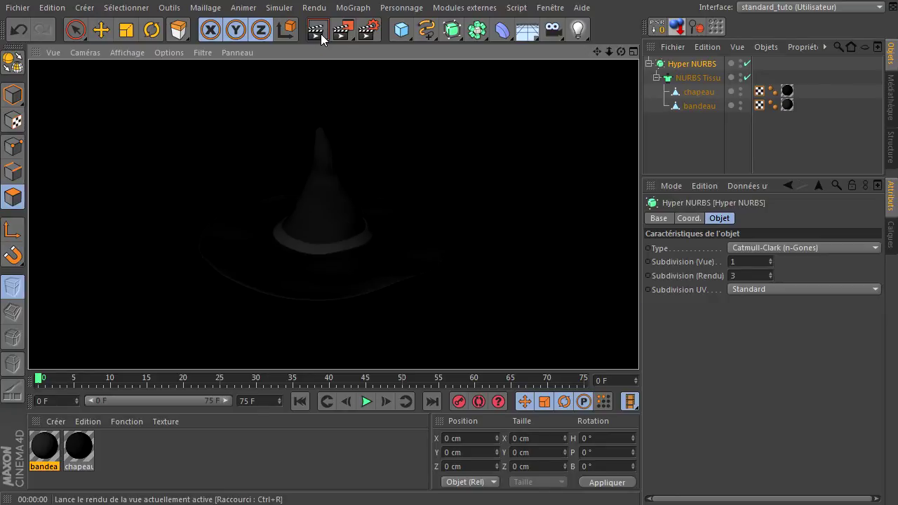
mouse_move(623, 54)
left_mouse_down()
mouse_move(637, 344)
mouse_move(584, 144)
left_mouse_up()
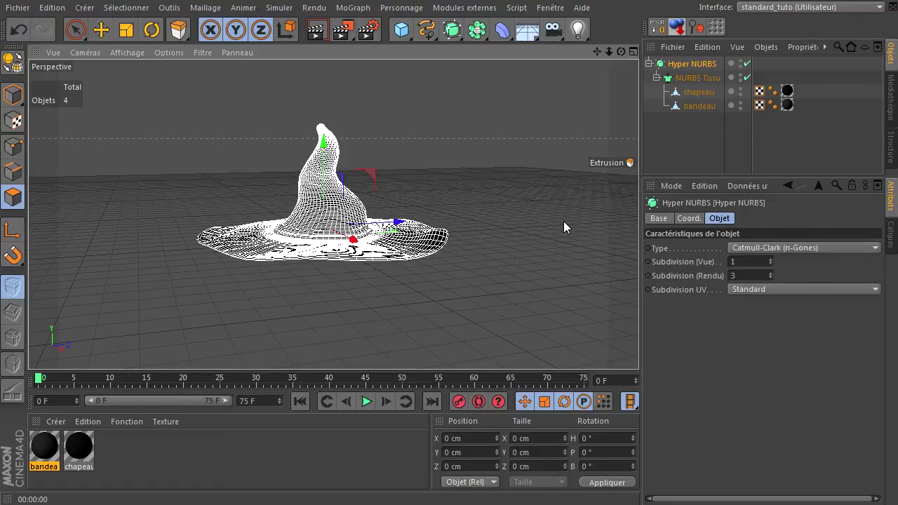
Centre the shaded hat with nothing selected, then open the Fichier menu to export
scroll(506, 205, "up", 3)
scroll(506, 205, "up", 3)
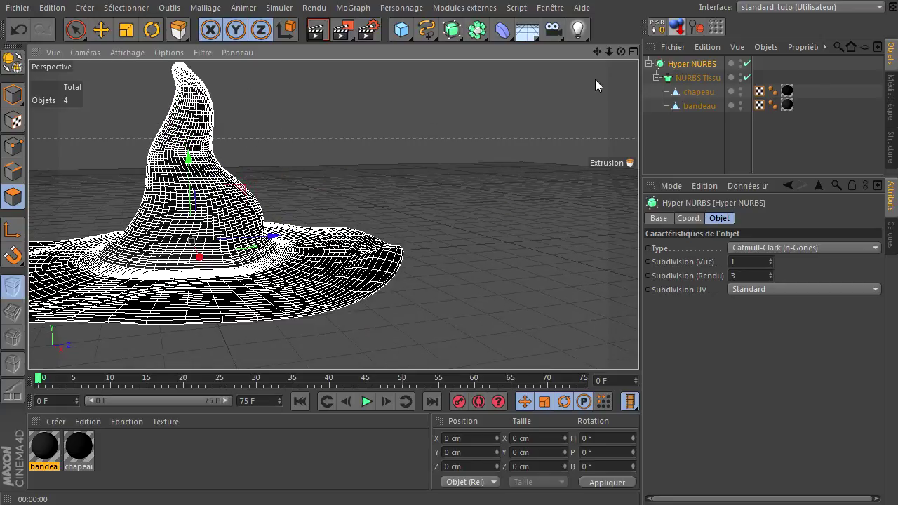
left_click_drag(599, 50, 639, 67)
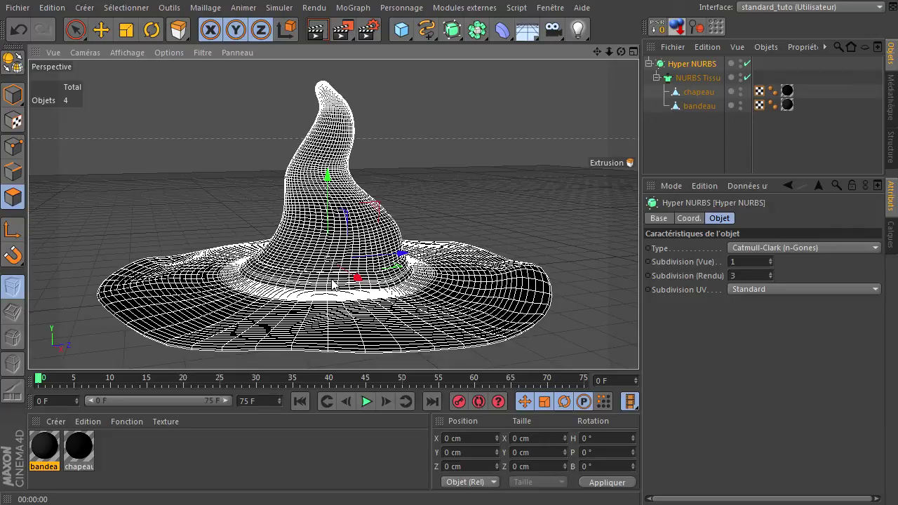
left_click_drag(672, 147, 713, 69)
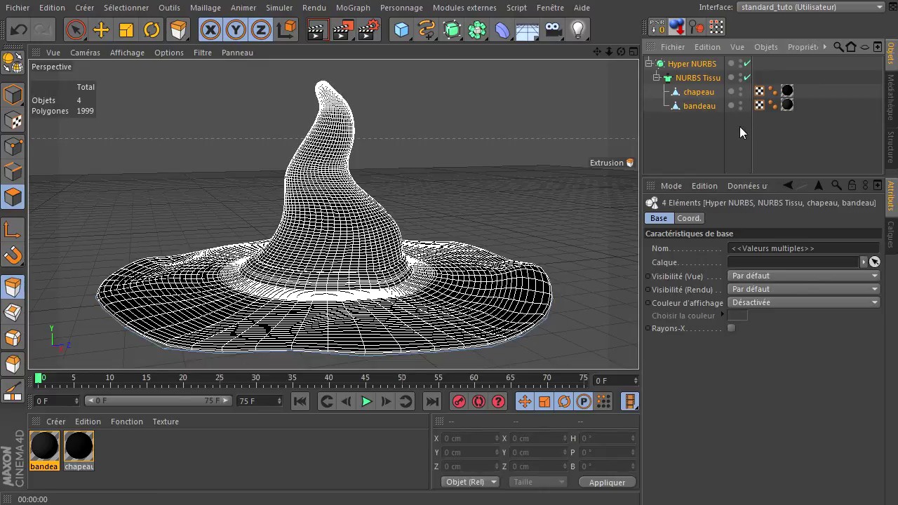
left_click(702, 105)
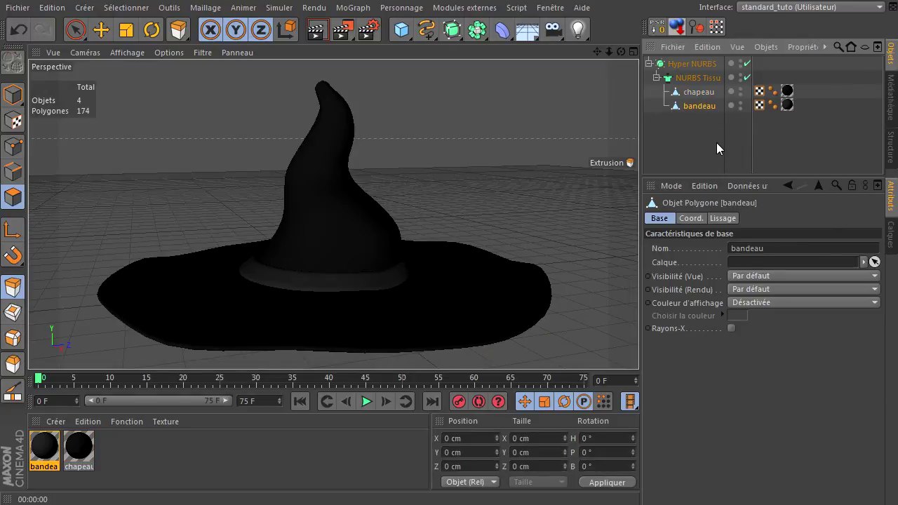
left_click(717, 142)
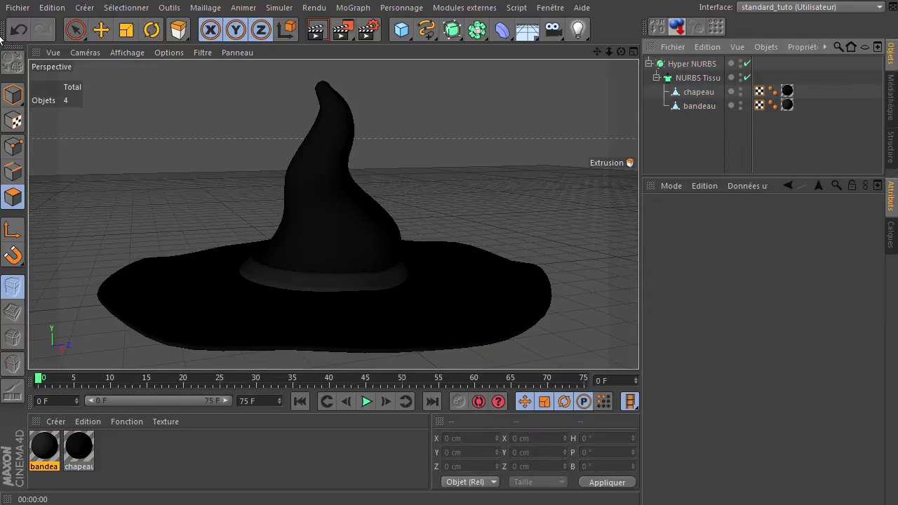
left_click(21, 8)
mouse_move(98, 203)
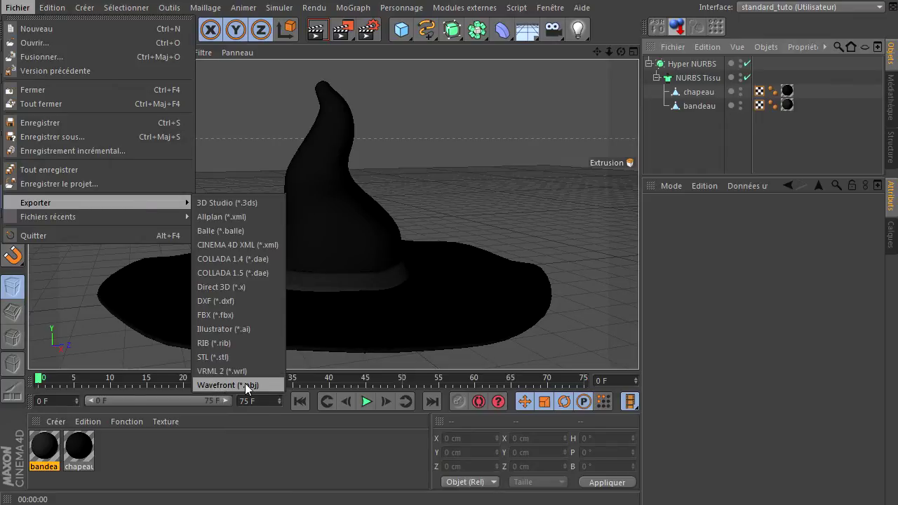
Dismiss the Exporter options, then reopen and close the Fichier menu without exporting anything
left_click(716, 143)
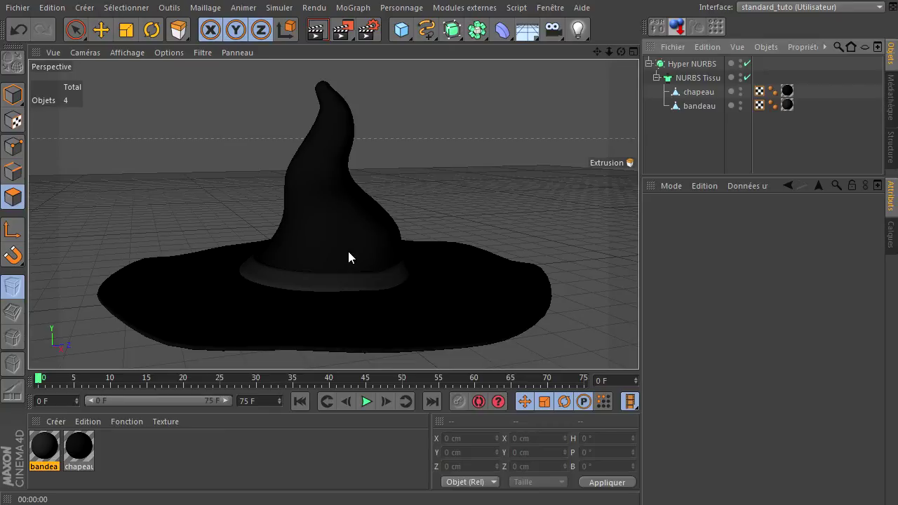
left_click(18, 8)
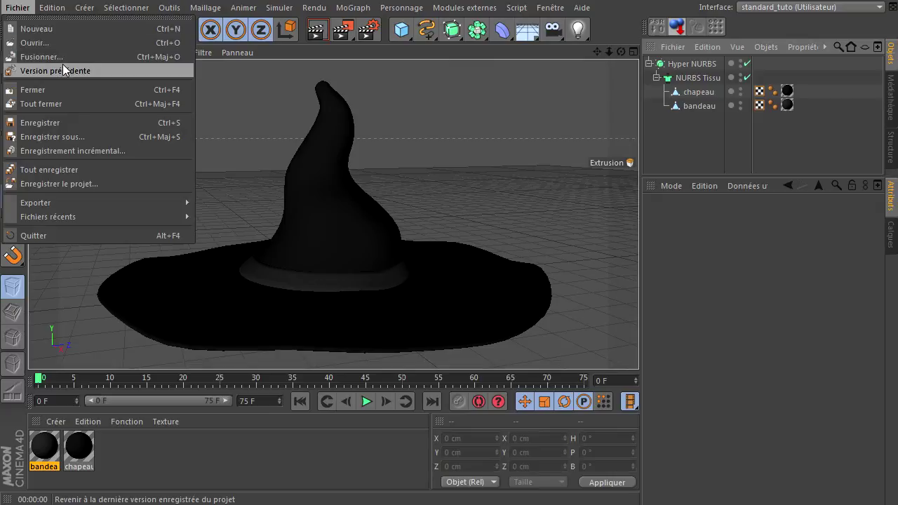
left_click(816, 259)
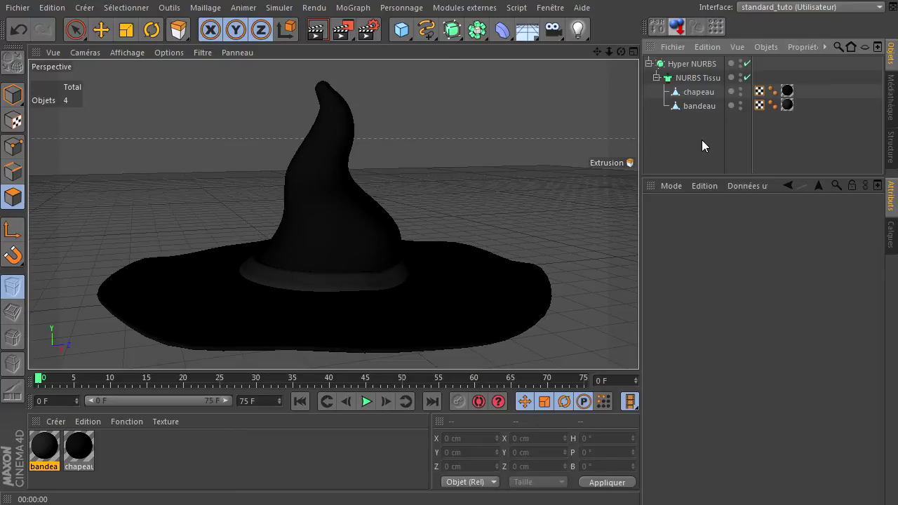
left_click(698, 65)
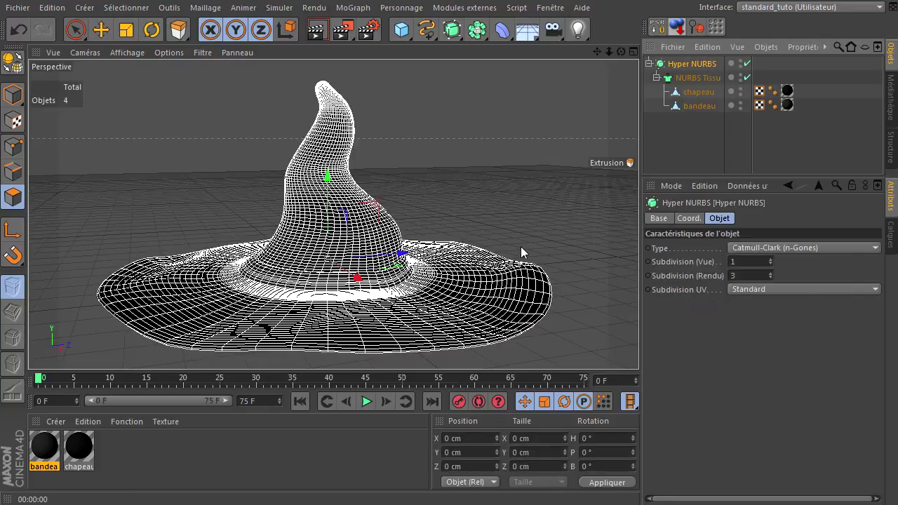
left_click(747, 64)
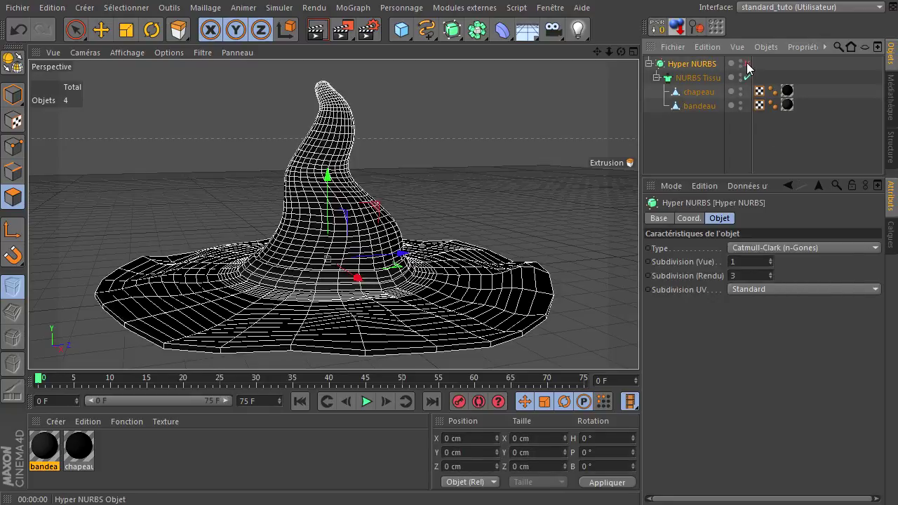
left_click(748, 78)
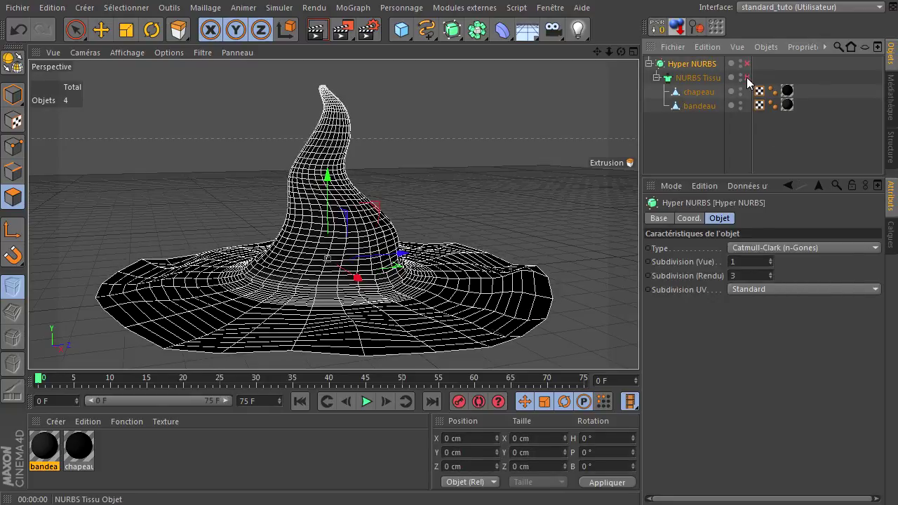
left_click(747, 64)
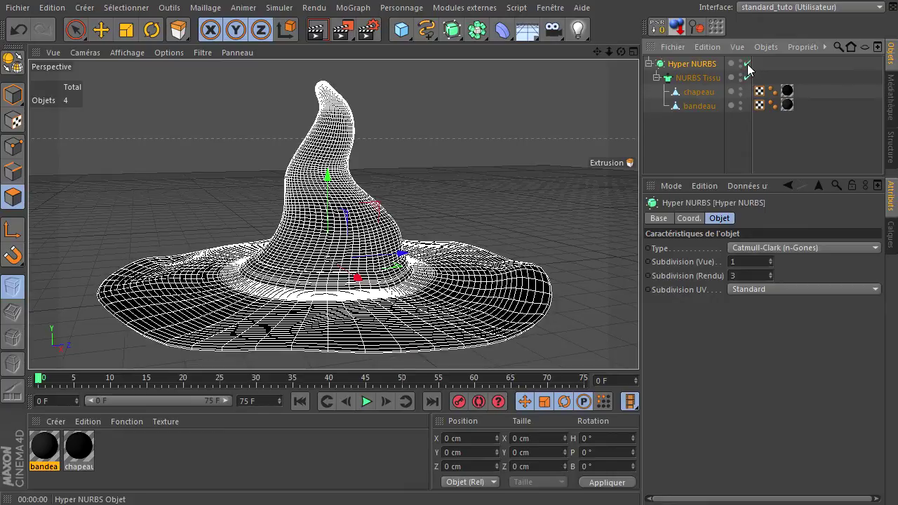
left_click(747, 63)
left_click(748, 77)
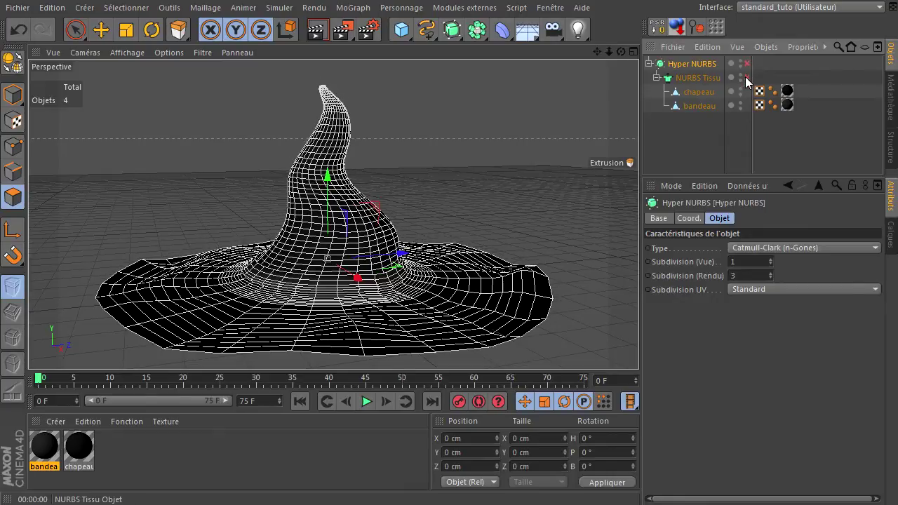
left_click_drag(621, 52, 639, 349)
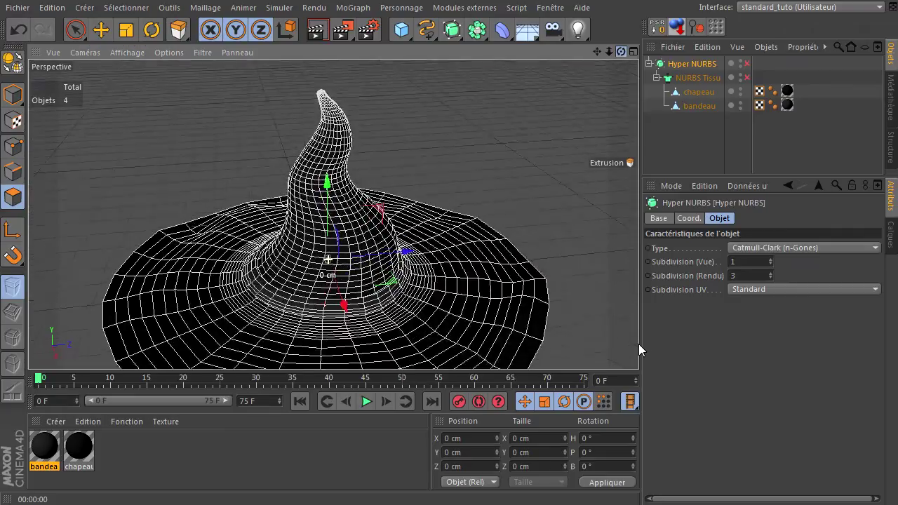
left_click(748, 77)
left_click(748, 64)
left_click_drag(606, 53, 639, 344)
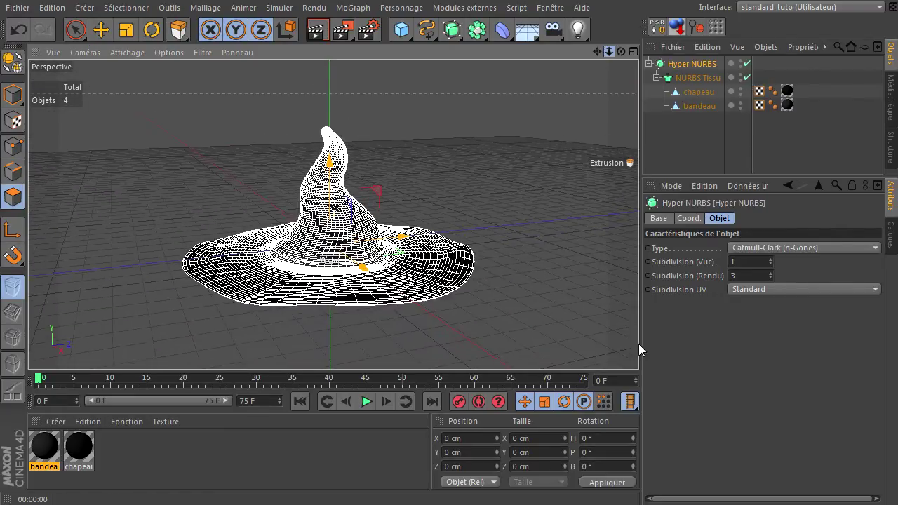
left_click(707, 133)
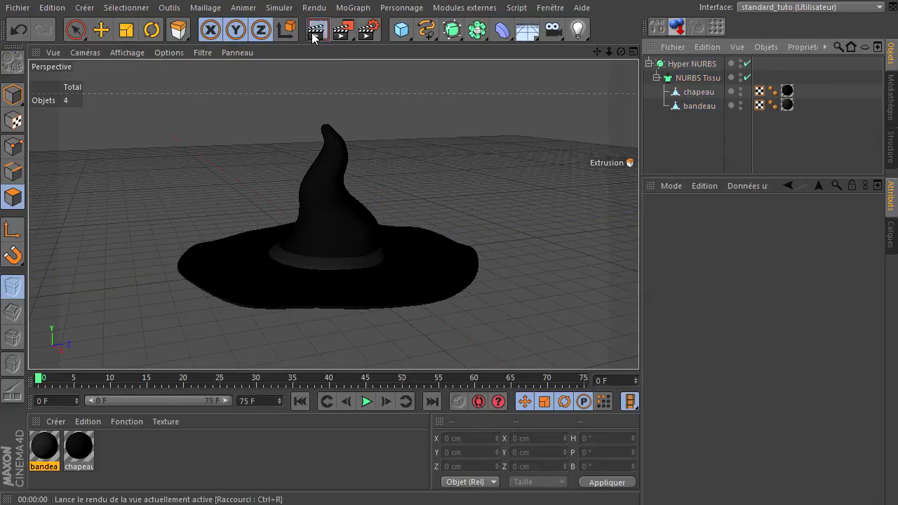
Add a Sol floor under the hat, give it a new material, and render to check
left_click(316, 30)
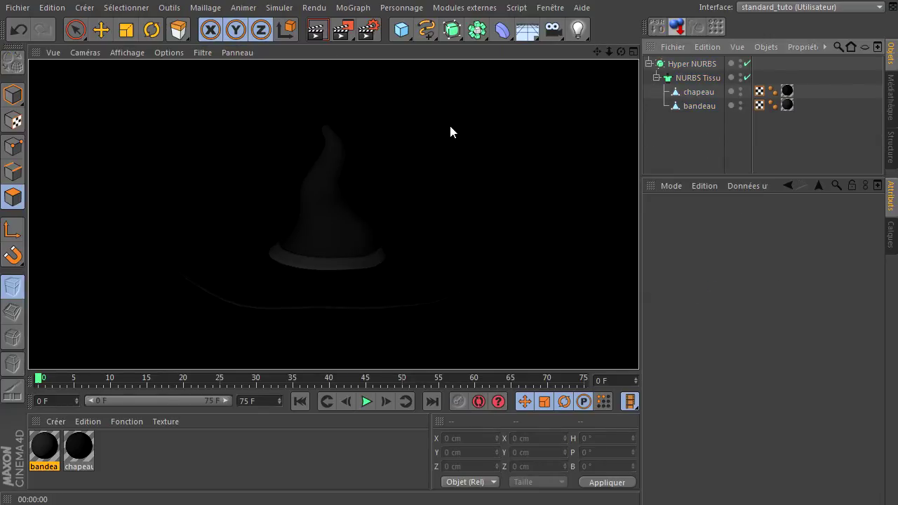
left_click(528, 31)
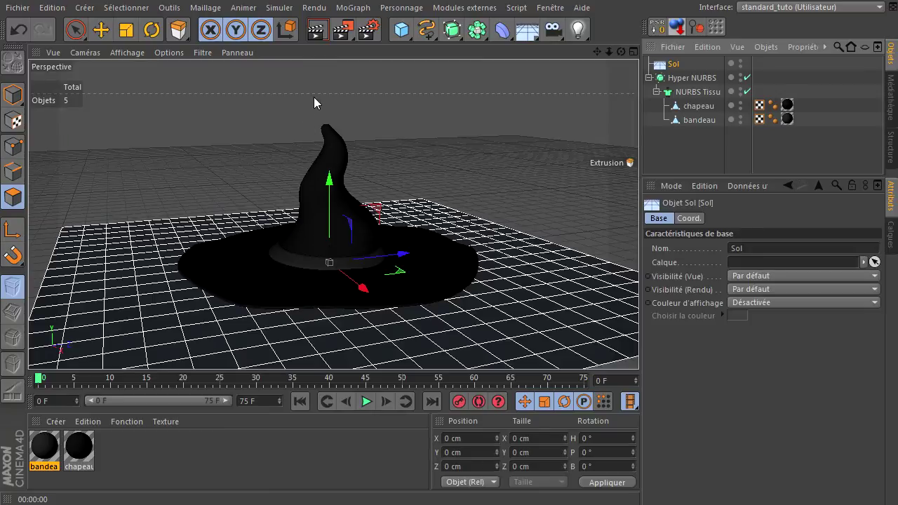
double_click(165, 468)
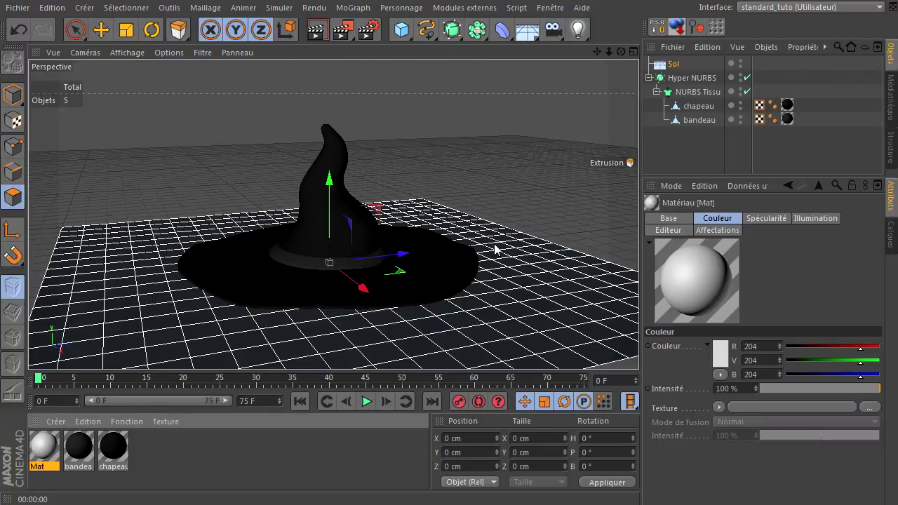
left_click_drag(43, 450, 678, 69)
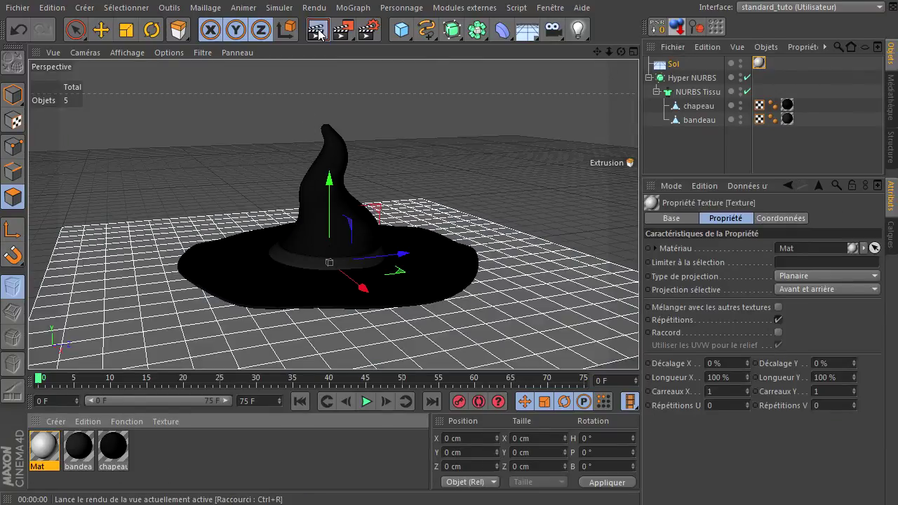
left_click(317, 30)
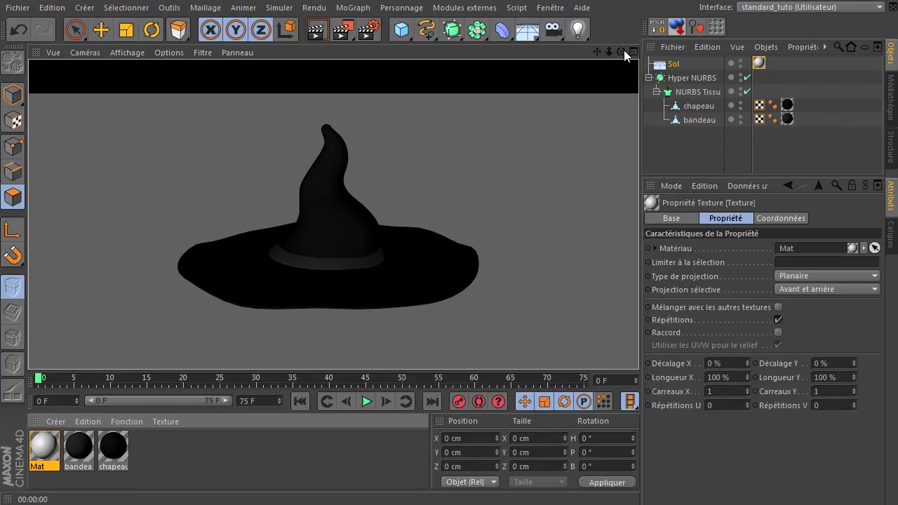
Start Fichier > Ouvrir to bring in the lighting, floor-and-background and scene setups
left_click_drag(622, 52, 586, 68)
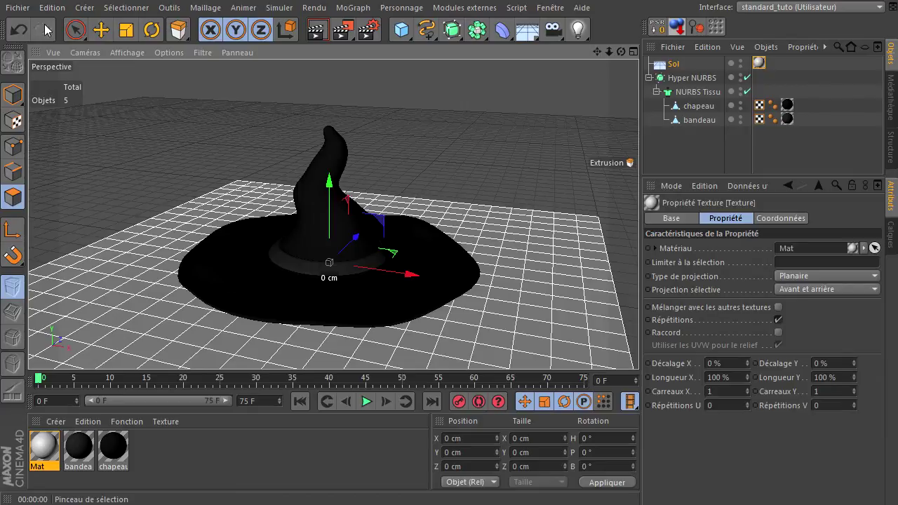
left_click(17, 7)
left_click(60, 46)
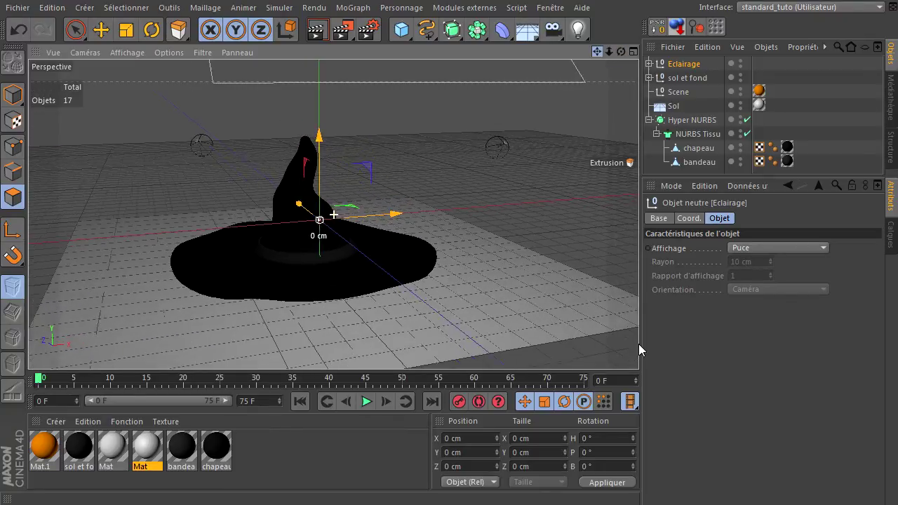
Delete the extra Sol floor and render the hat on the merged backdrop from several angles
left_click(674, 106)
key("Delete")
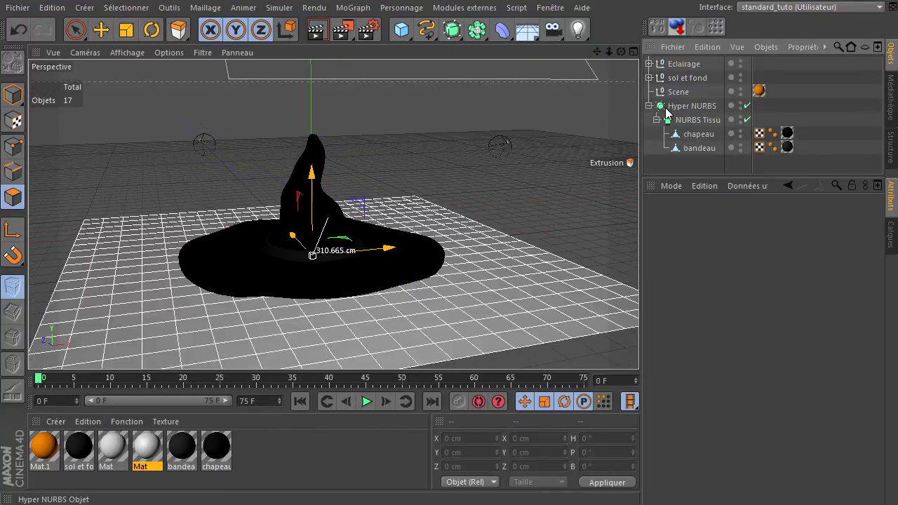
left_click(322, 33)
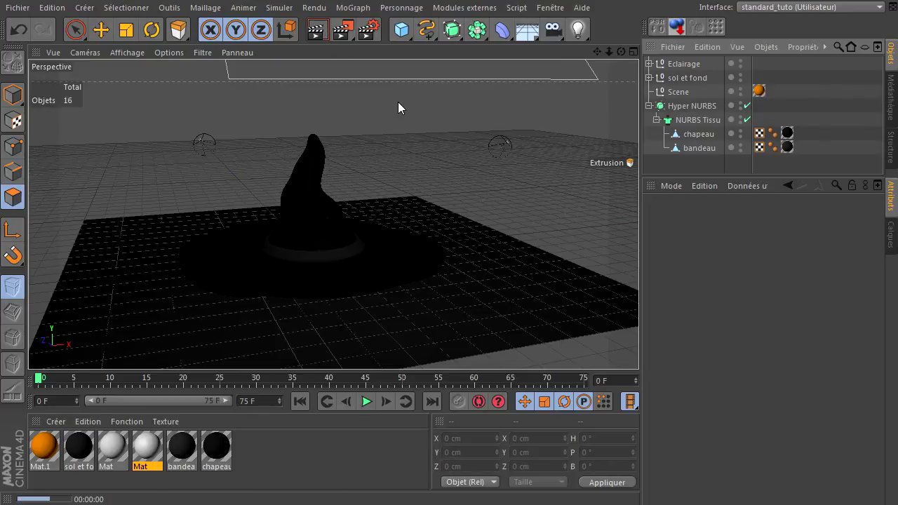
left_click_drag(620, 51, 639, 344)
left_click_drag(600, 51, 638, 344)
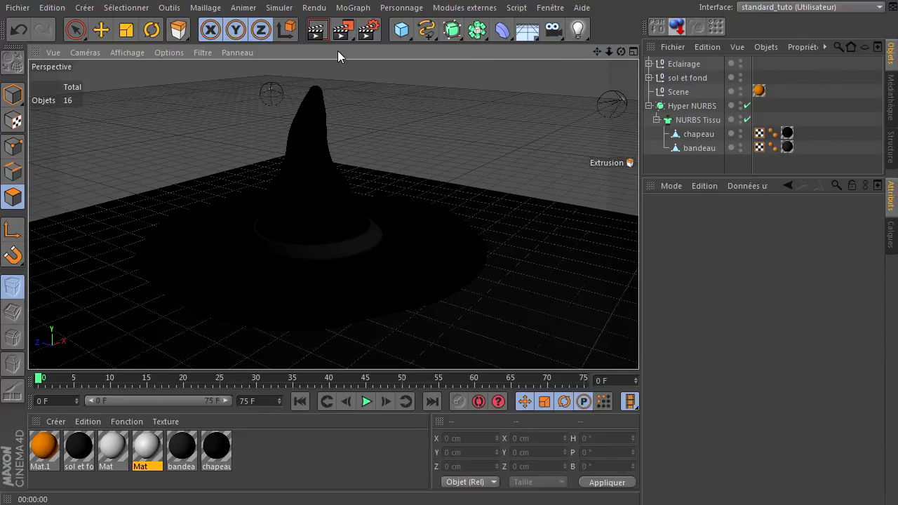
left_click(316, 29)
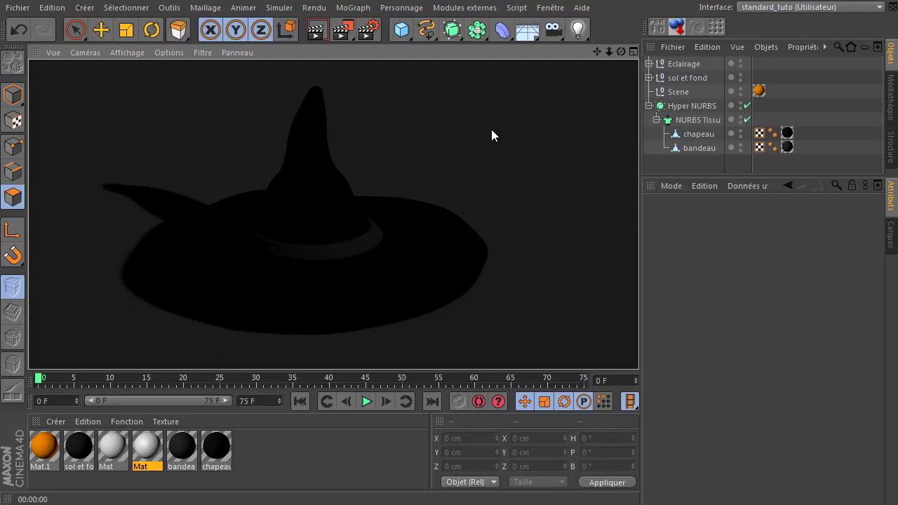
left_click_drag(620, 52, 638, 344)
left_click(318, 31)
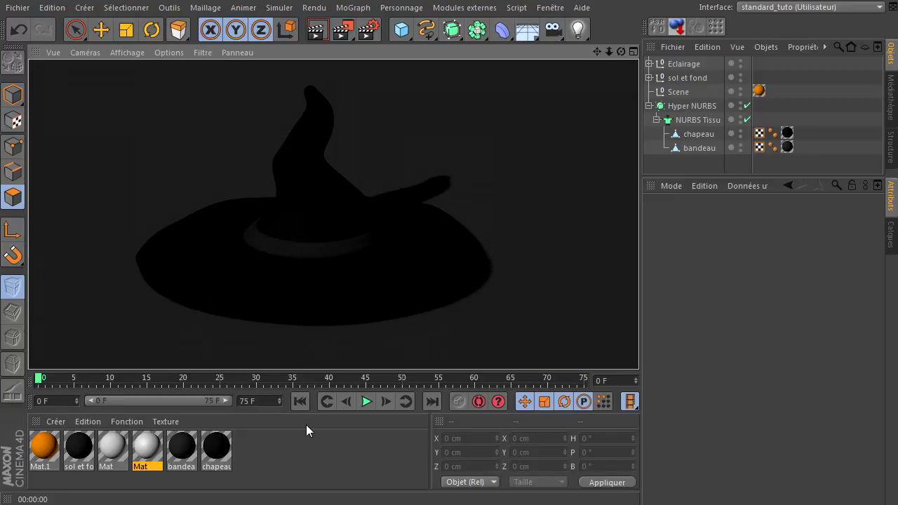
Inspect the colours of the chapeau and bandea materials, ending on chapeau
left_click(208, 458)
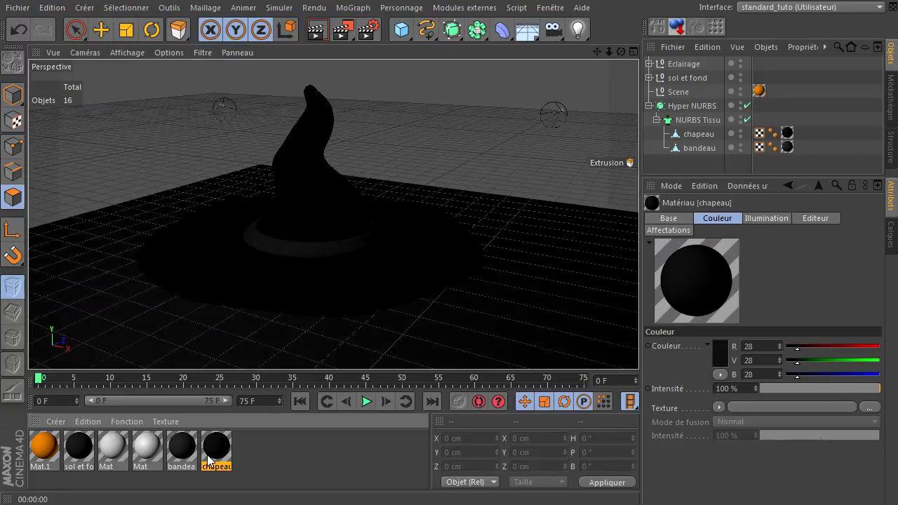
left_click(184, 452)
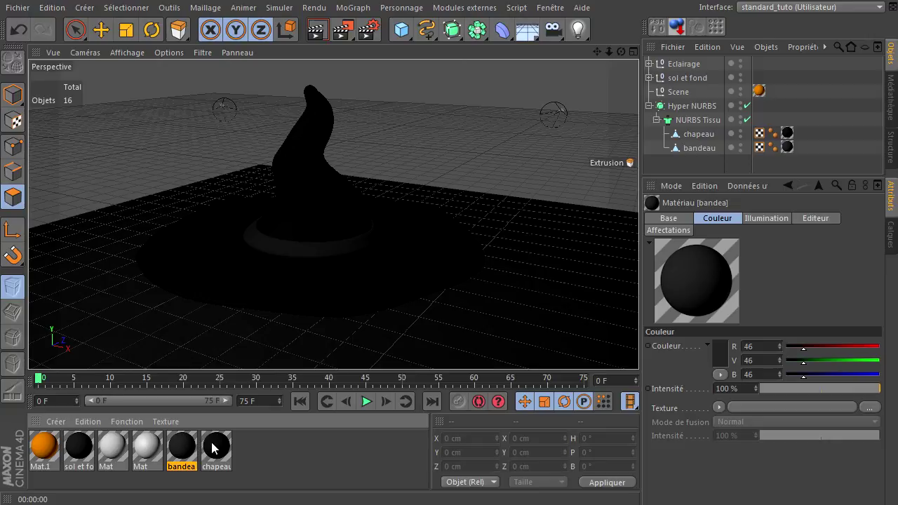
left_click(220, 451)
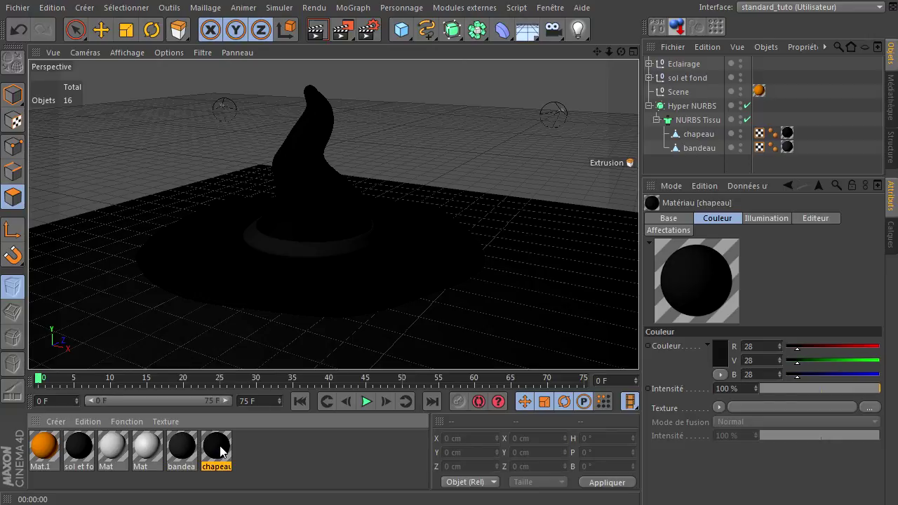